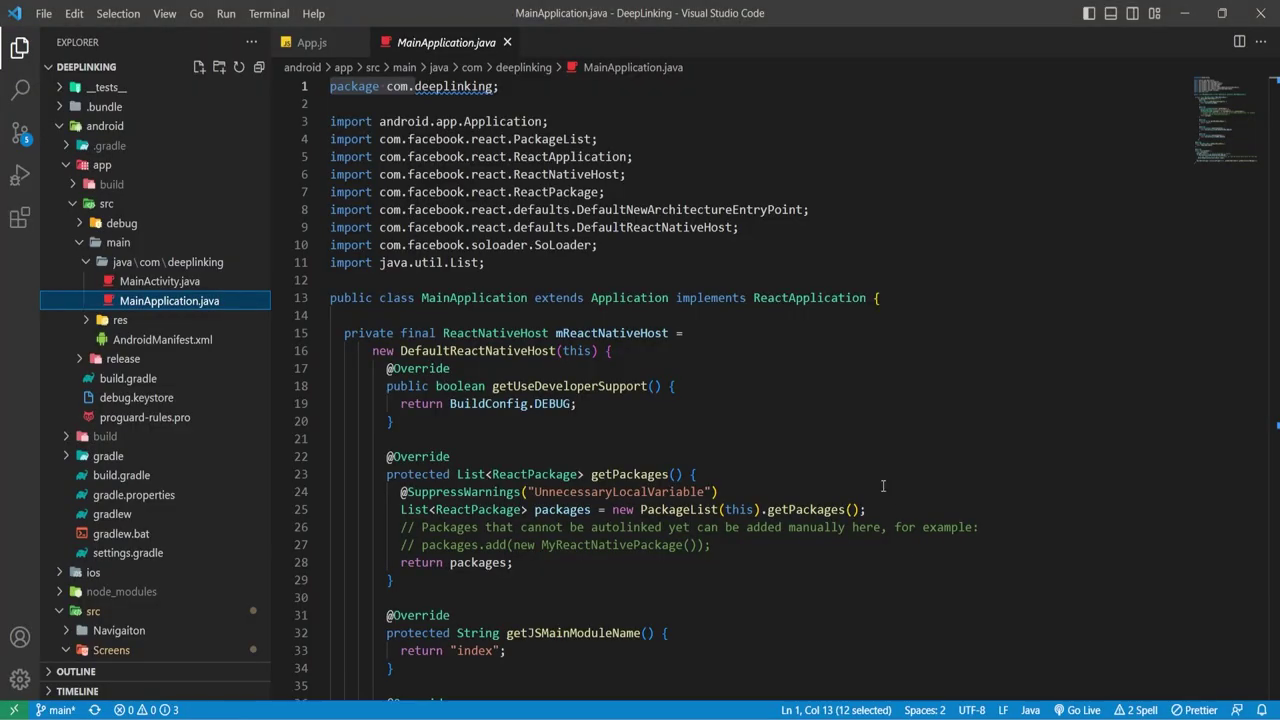
Step: Open a new terminal and run ./gradlew signingReport from the project's android folder
key("ctrl+grave")
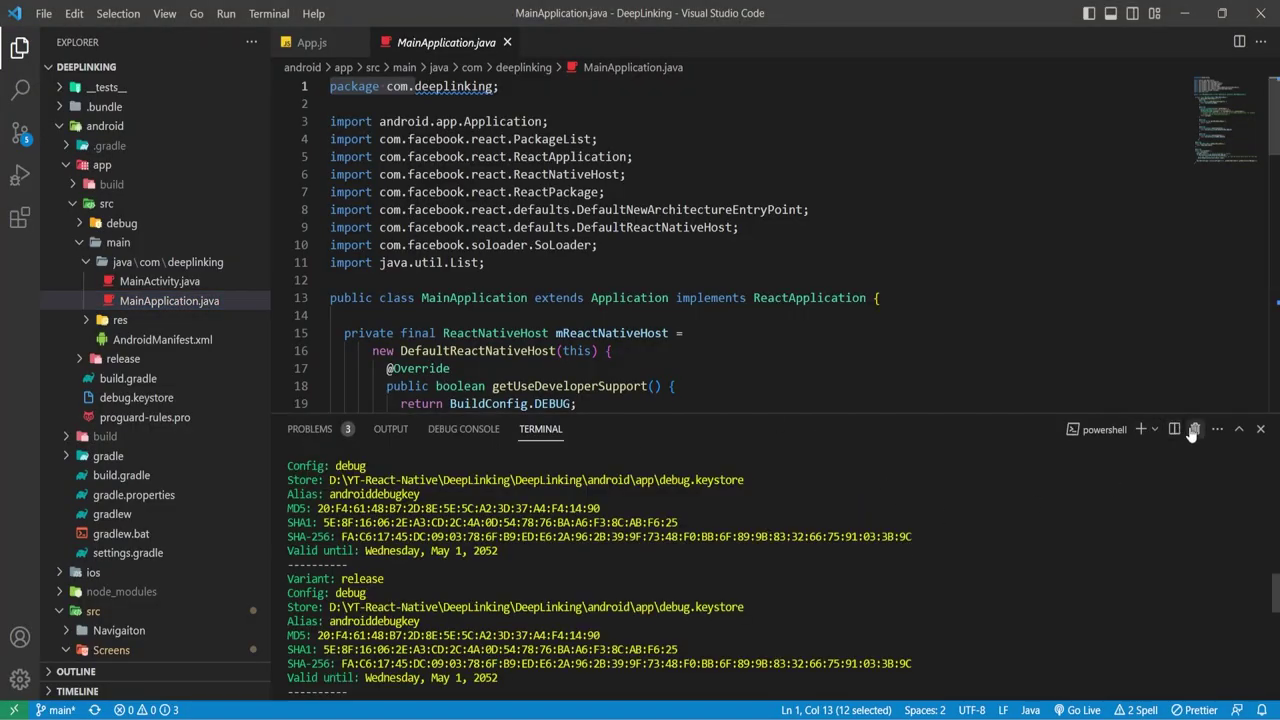
left_click(1141, 429)
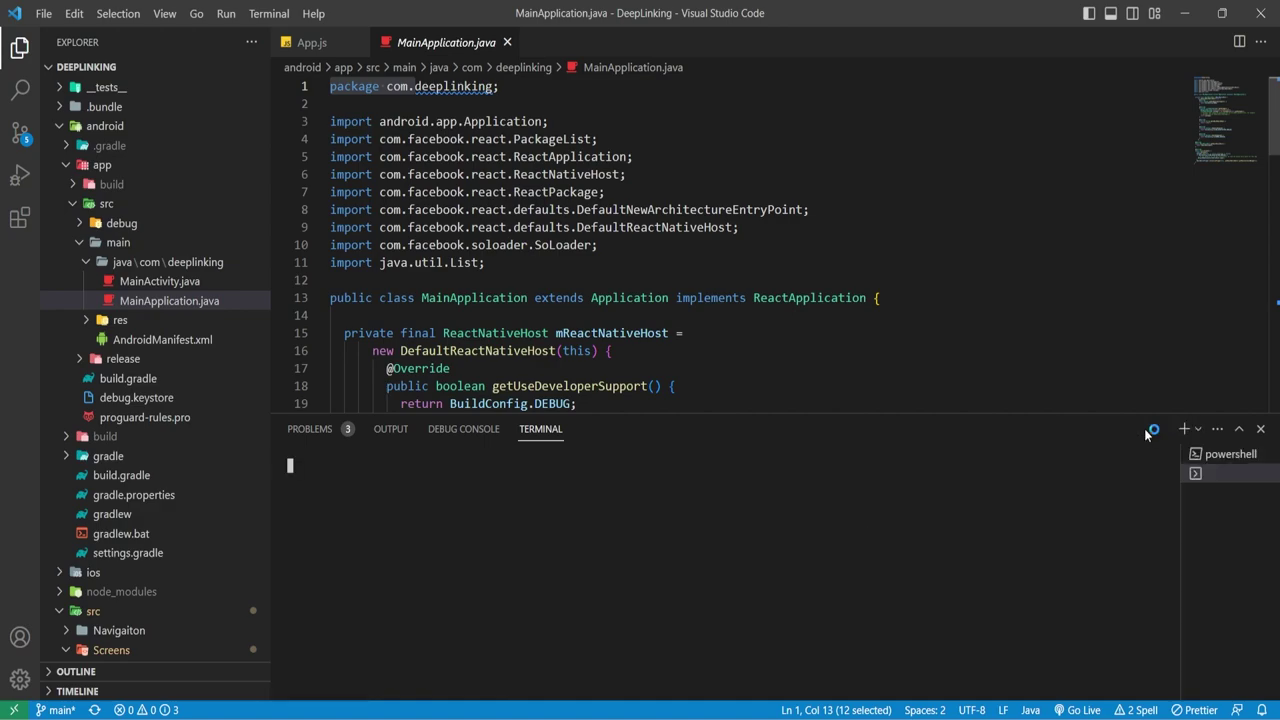
left_click(1262, 454)
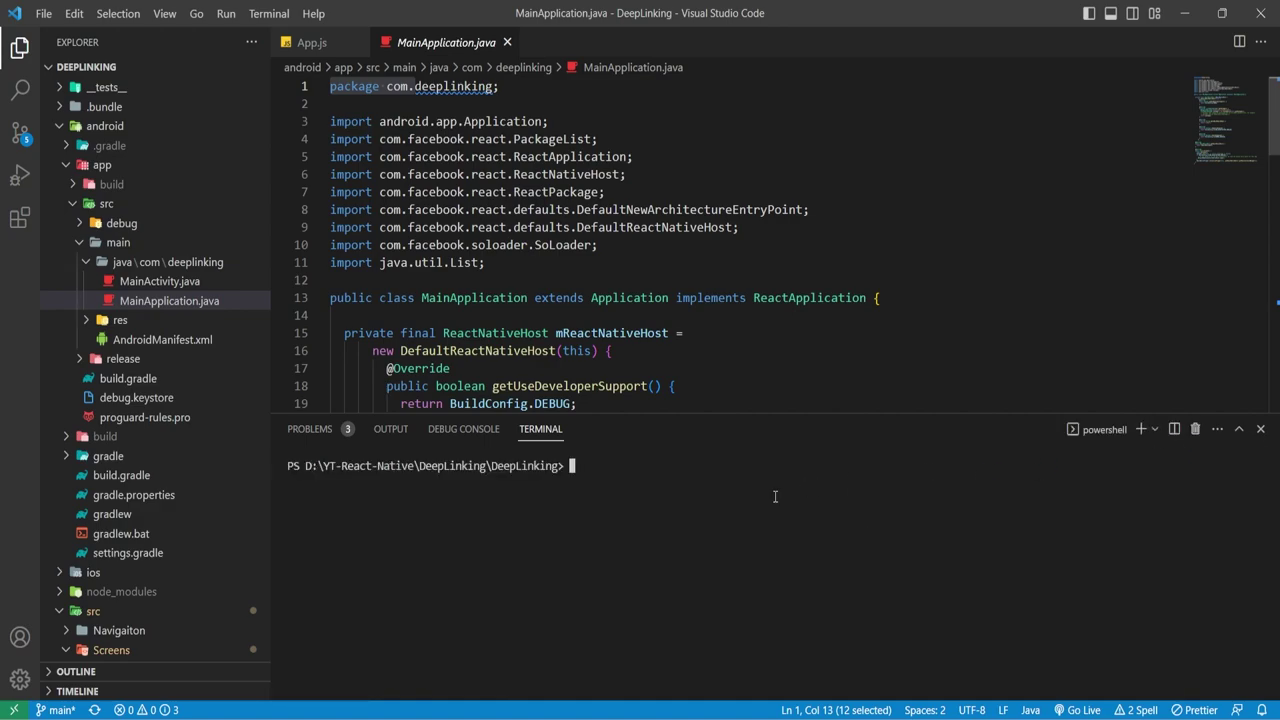
type("cd android")
key("Return")
type("./gradlew signingReport")
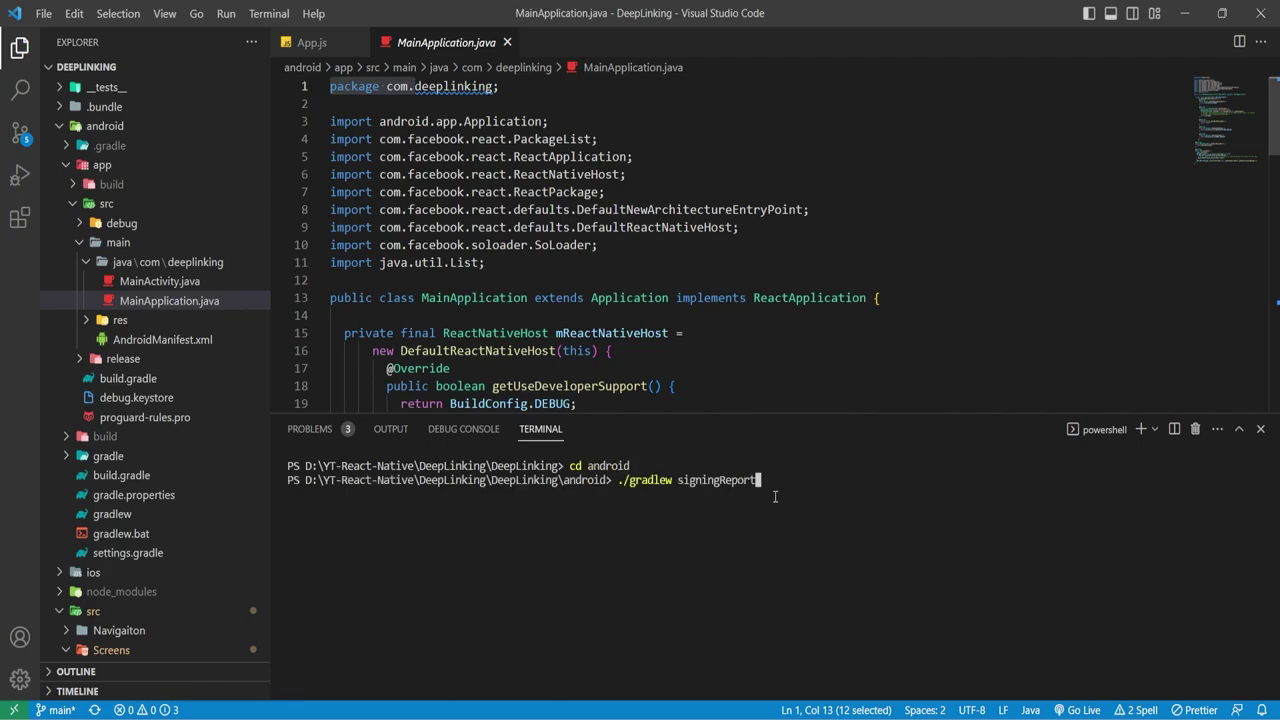
key("Return")
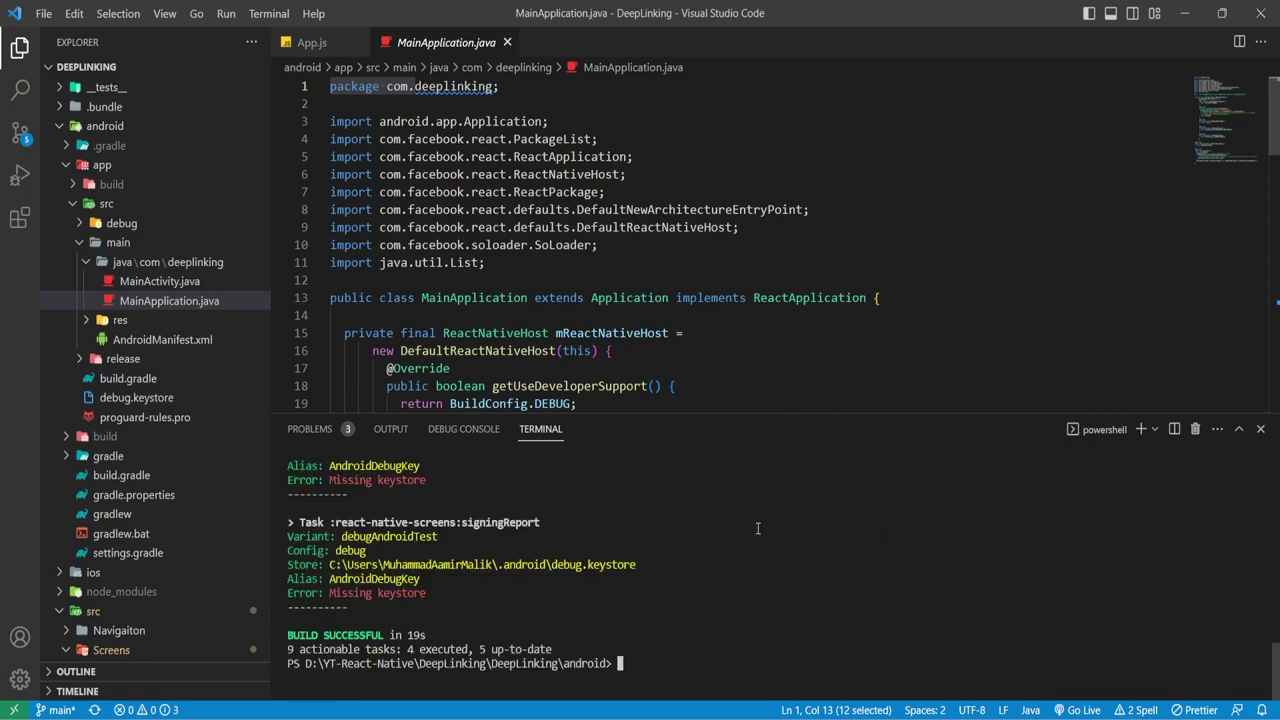
Step: Copy the debug variant's SHA-256 fingerprint from the app:signingReport output
scroll(757, 528, "up", 10)
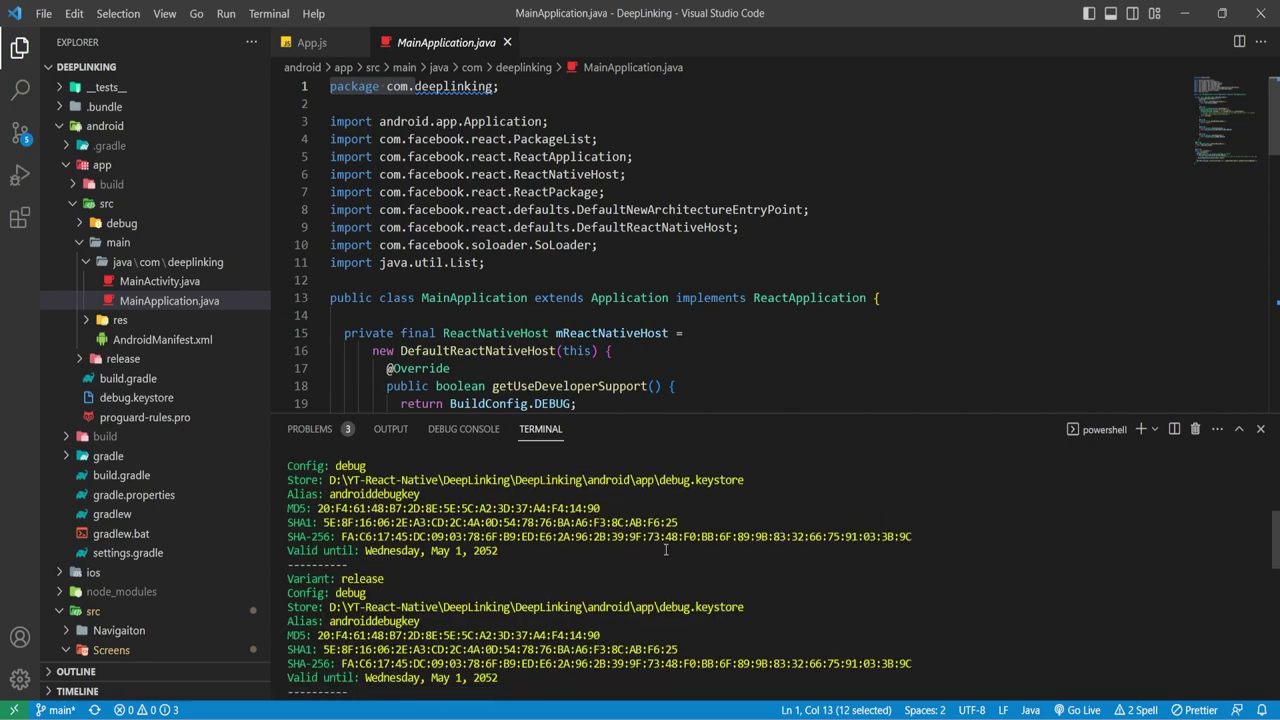
scroll(431, 579, "up", 3)
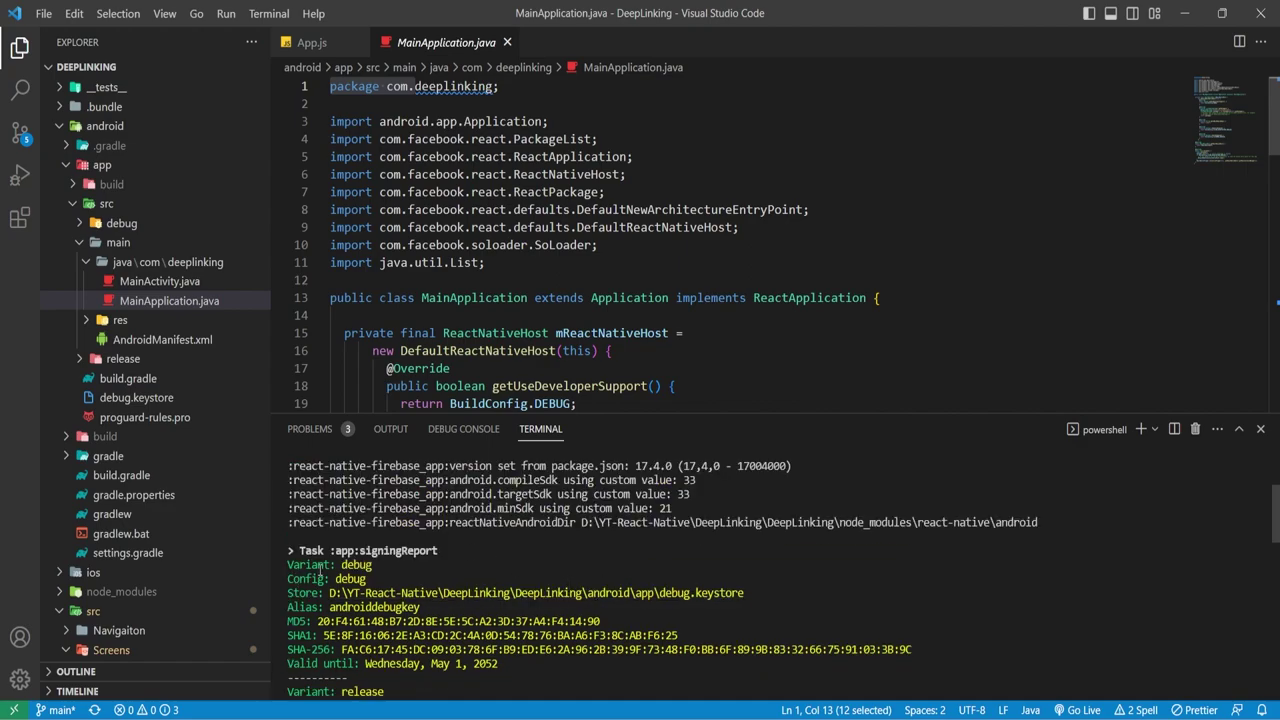
scroll(427, 577, "down", 3)
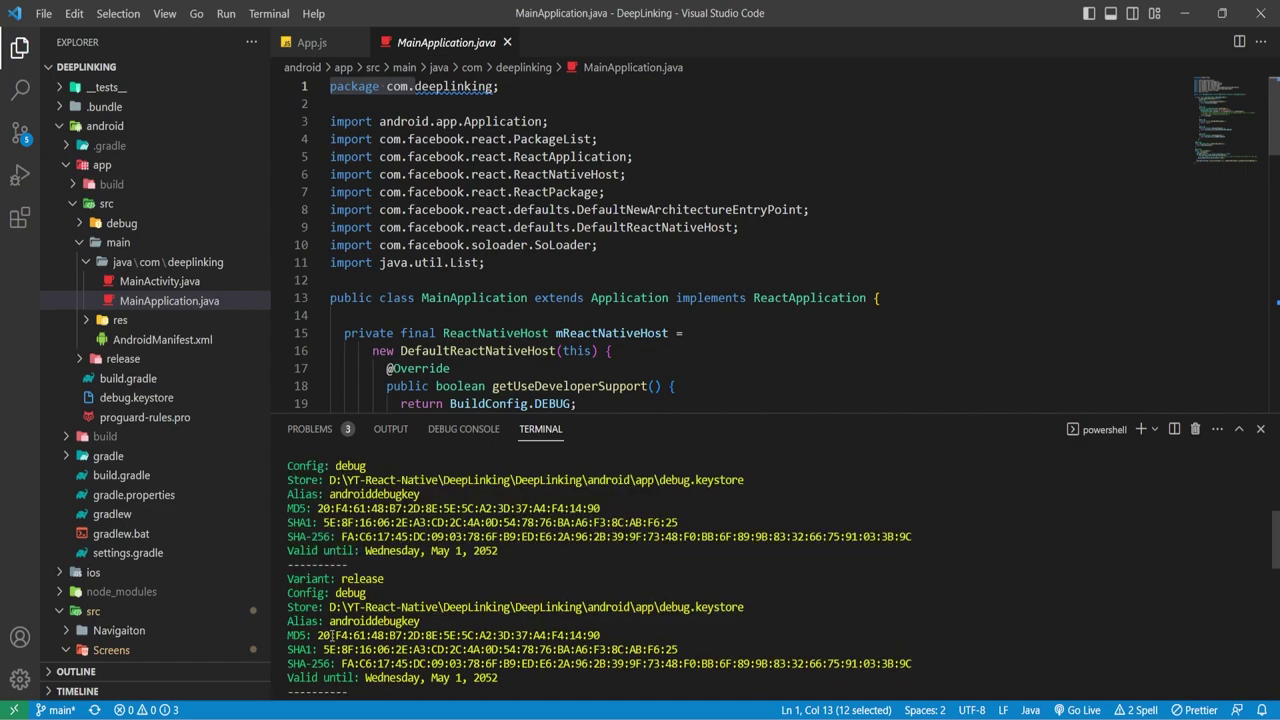
double_click(340, 593)
left_click_drag(342, 537, 913, 538)
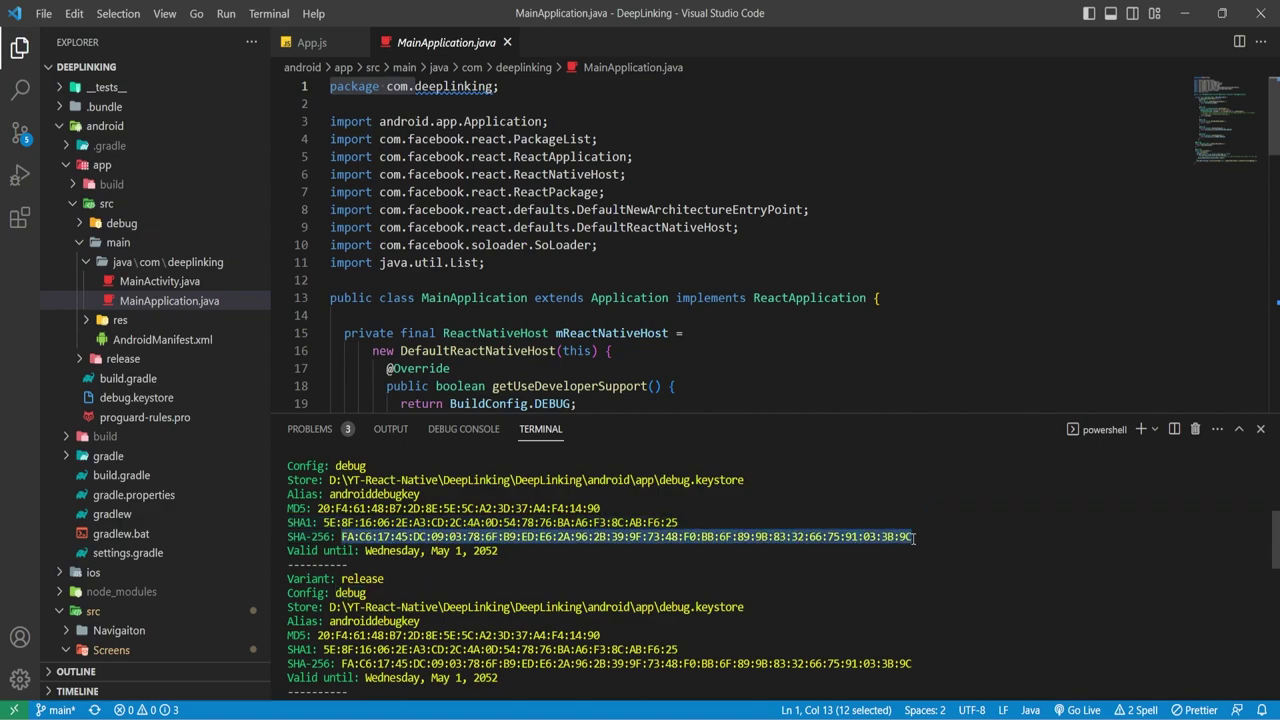
key("ctrl+c")
Step: Switch to the Firebase project settings in the browser and save the copied SHA-256 as a certificate fingerprint for the com.deeplinking app
key("alt+Tab")
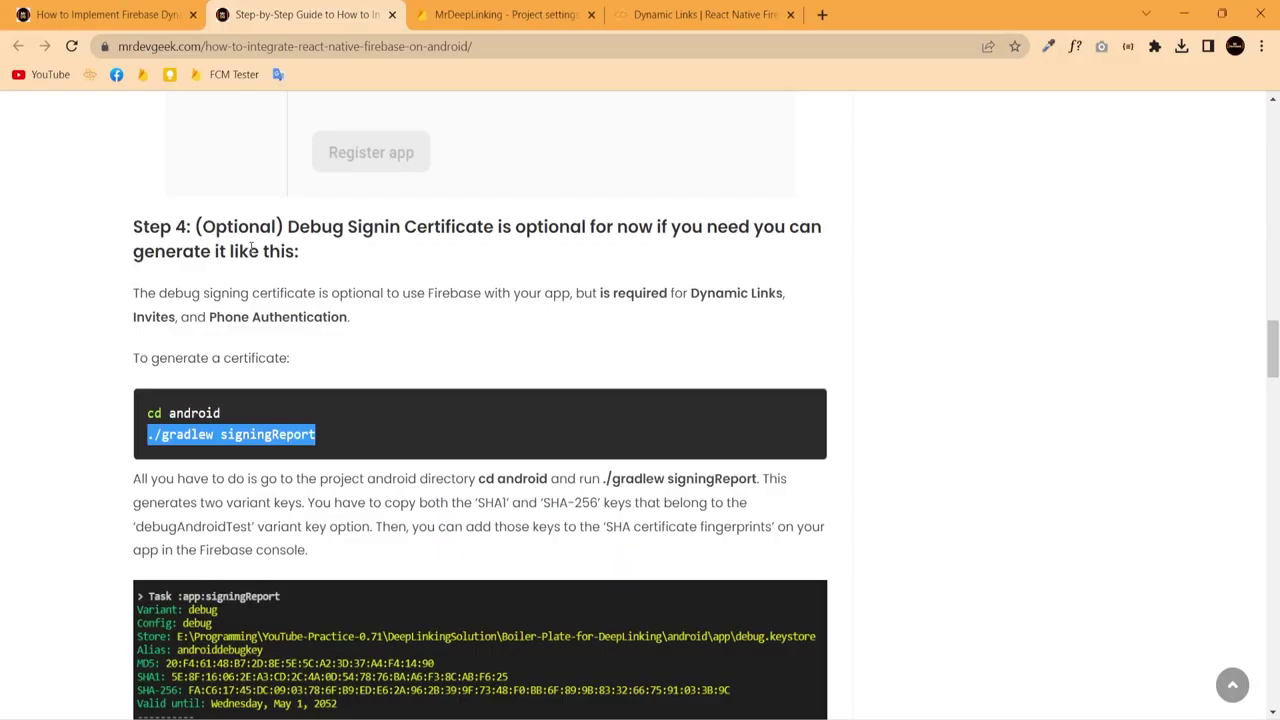
left_click(405, 12)
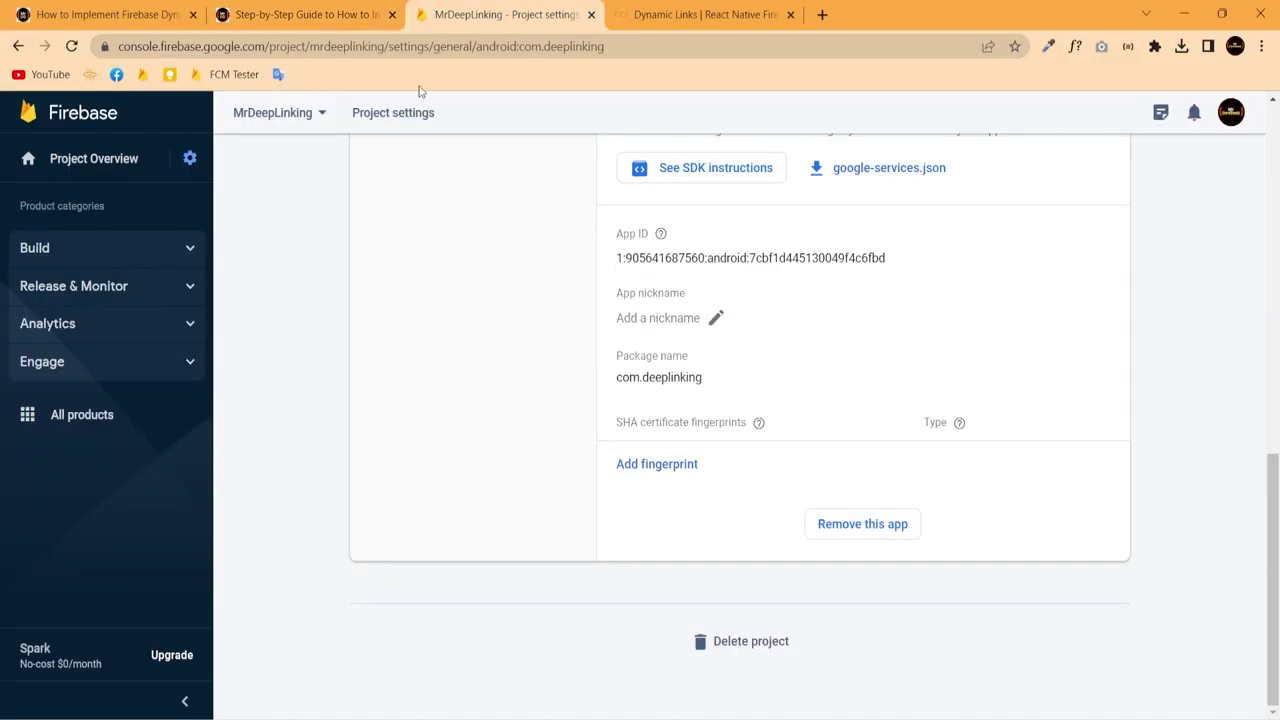
left_click(678, 466)
key("ctrl+v")
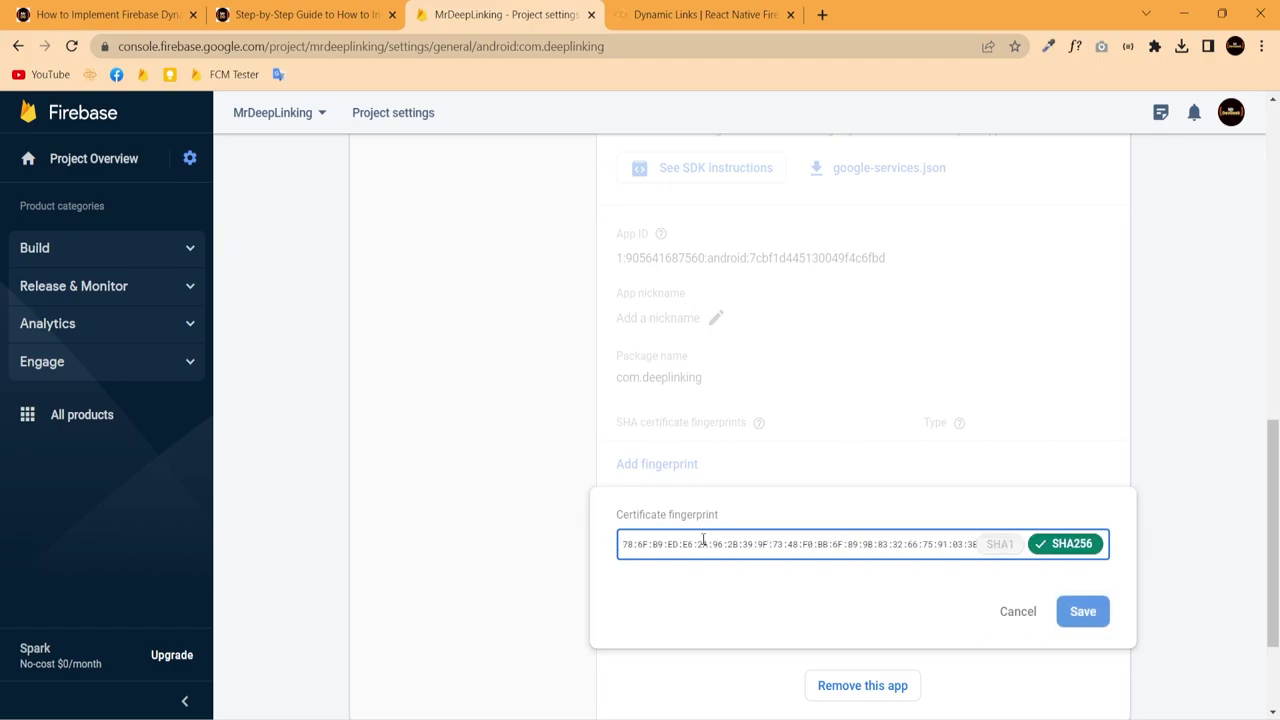
left_click(1081, 611)
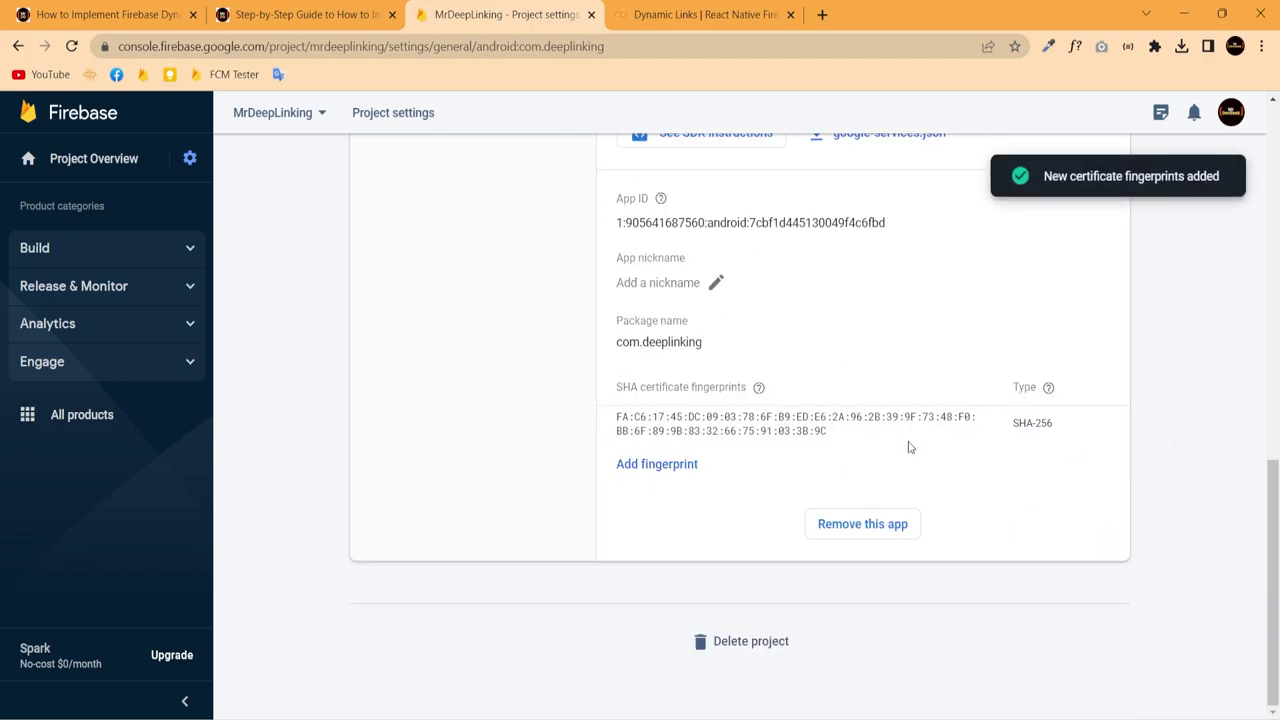
Step: Download the updated google-services.json from Firebase and delete the older google-services file from the Downloads folder
scroll(908, 446, "up", 2)
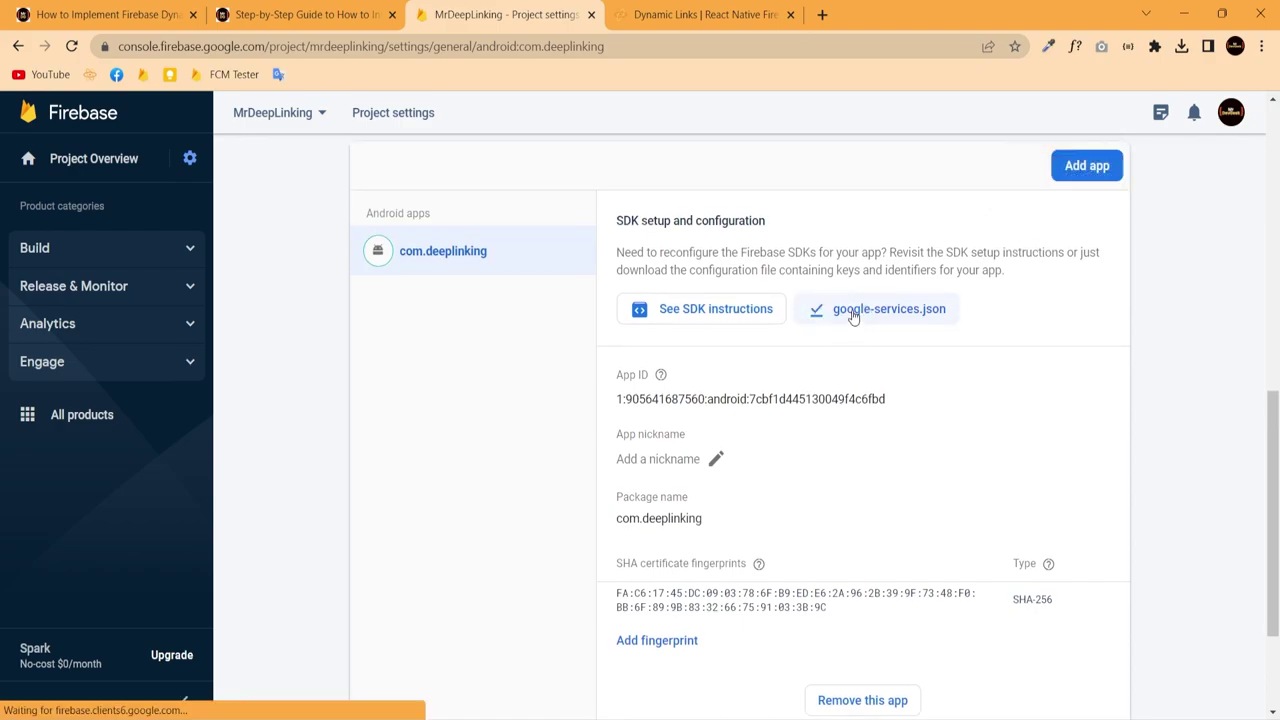
left_click(1143, 83)
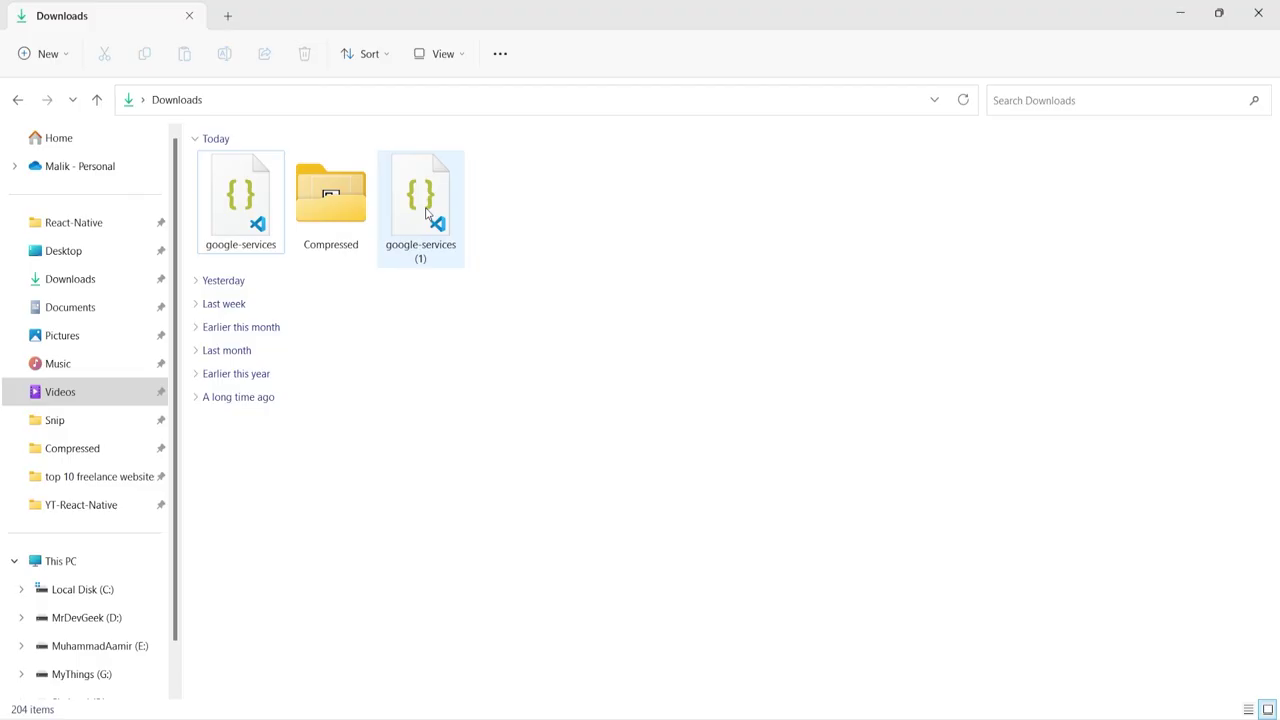
left_click(240, 200)
left_click(304, 55)
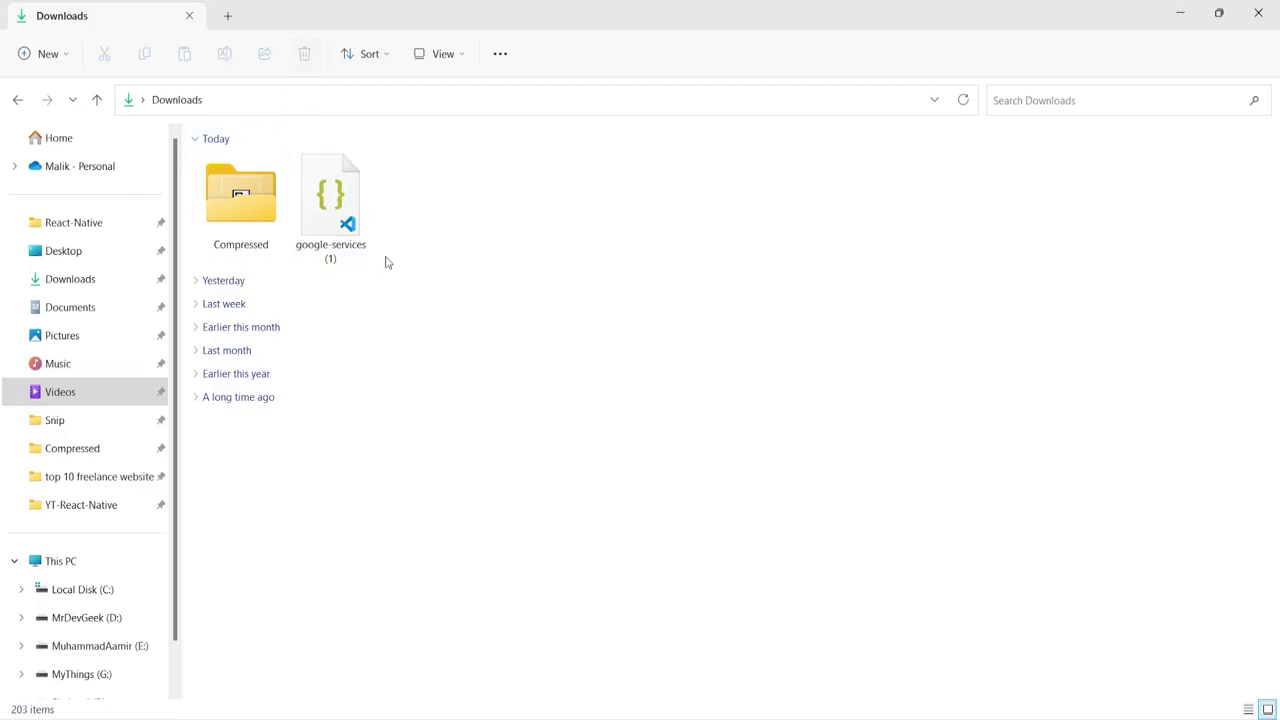
Step: Rename the downloaded google-services (1) file to google-services
left_click(330, 205)
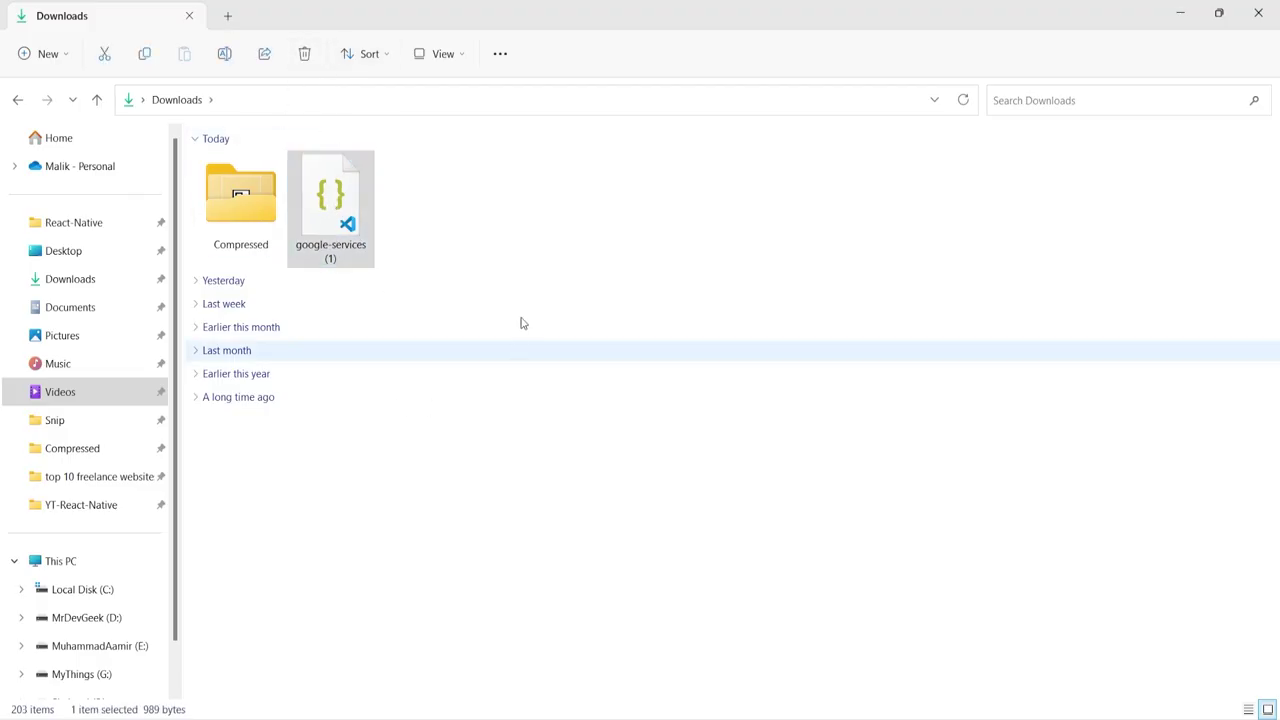
right_click(328, 230)
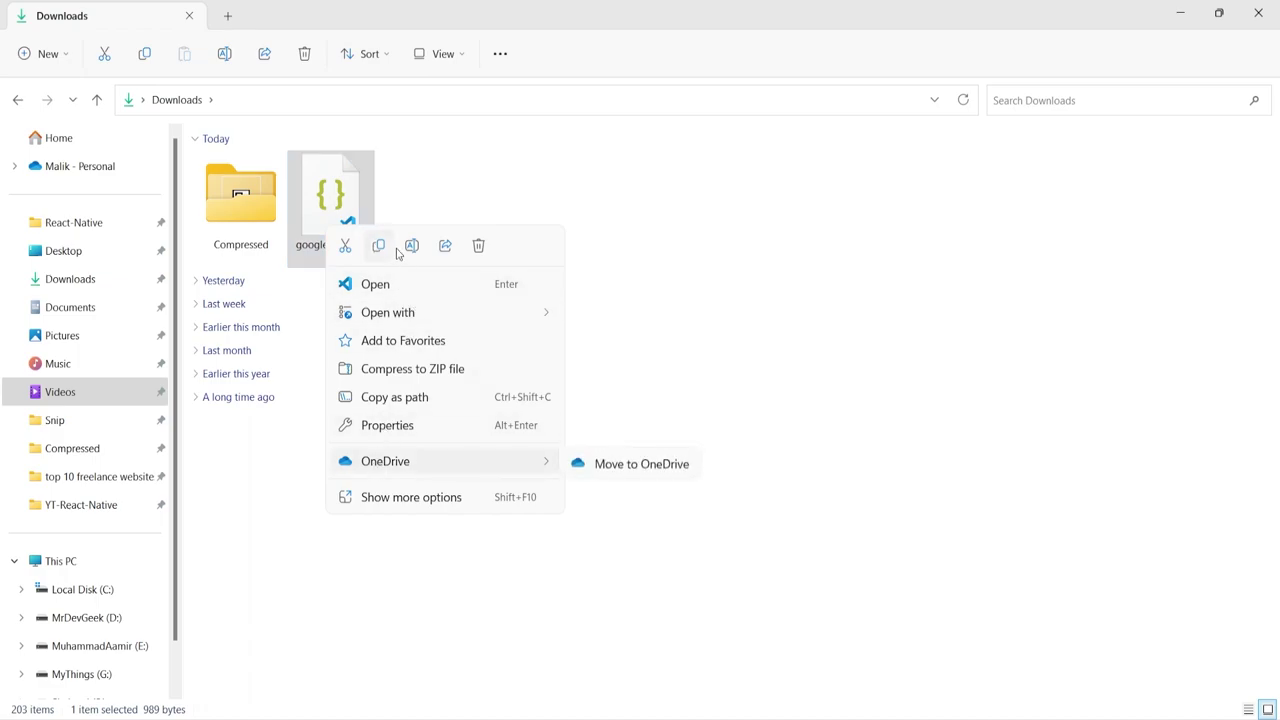
left_click(411, 245)
key("End")
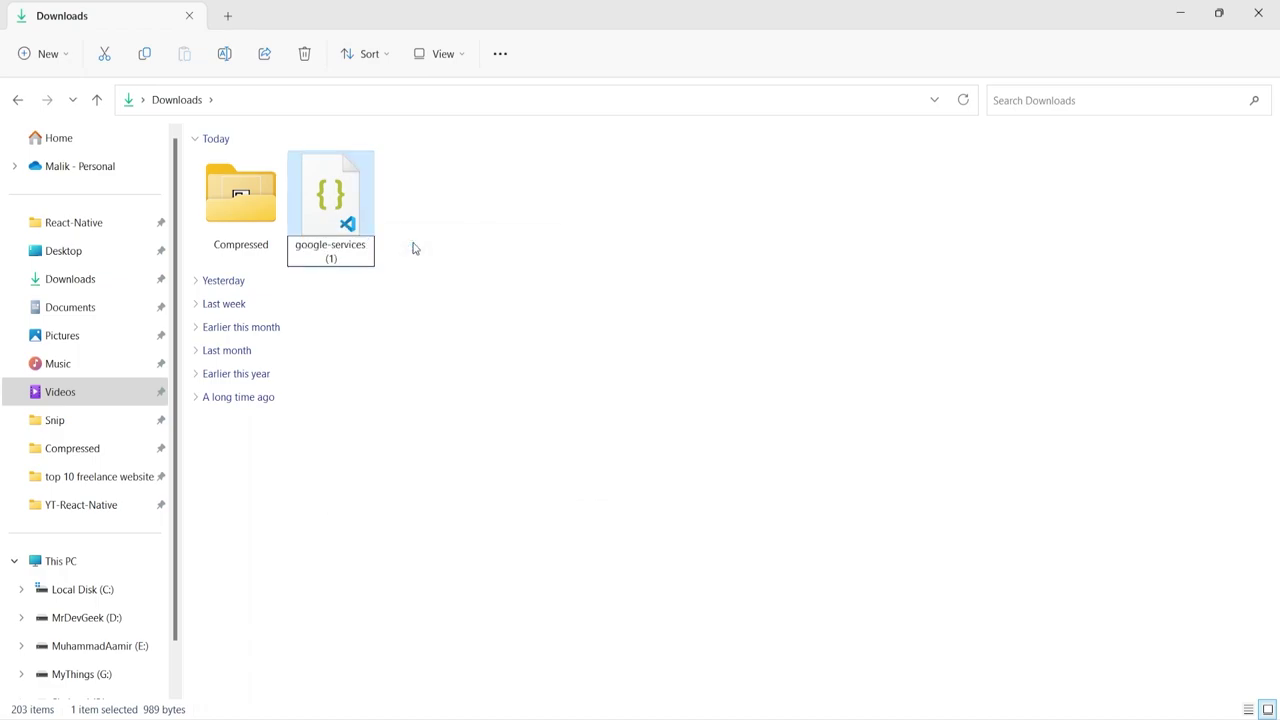
key("BackSpace")
key("BackSpace")
key("BackSpace")
key("BackSpace")
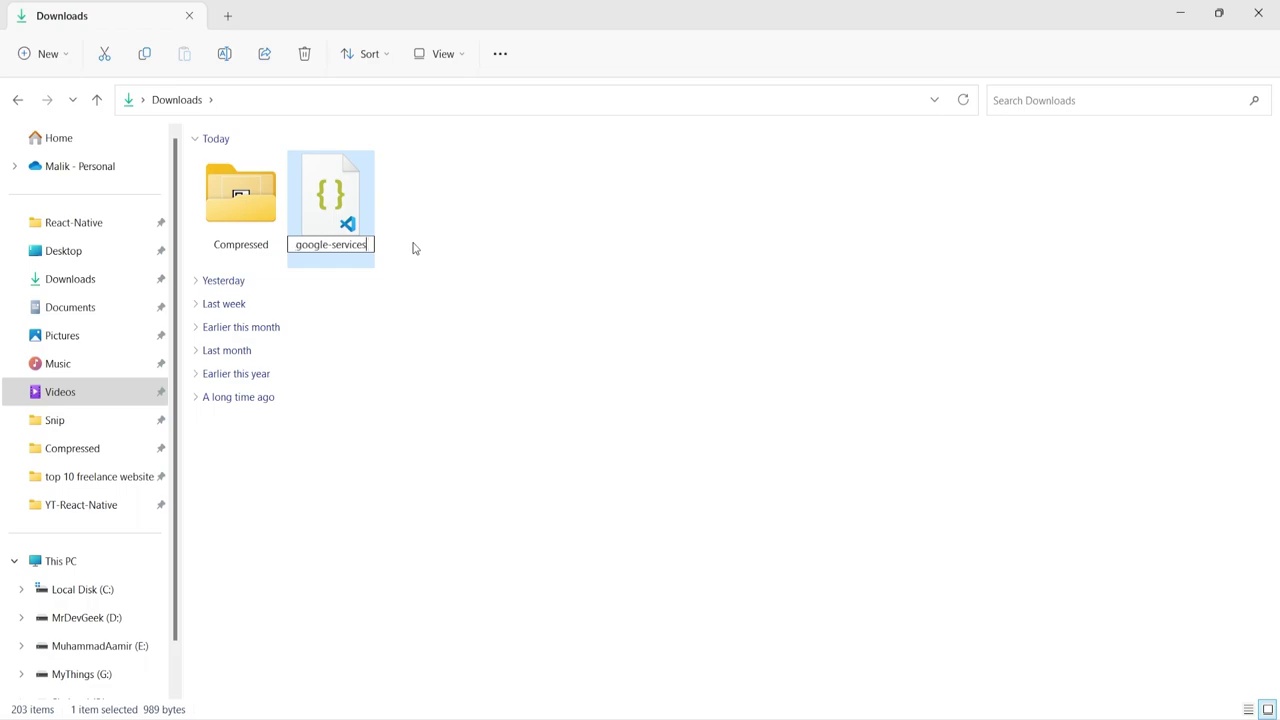
key("Return")
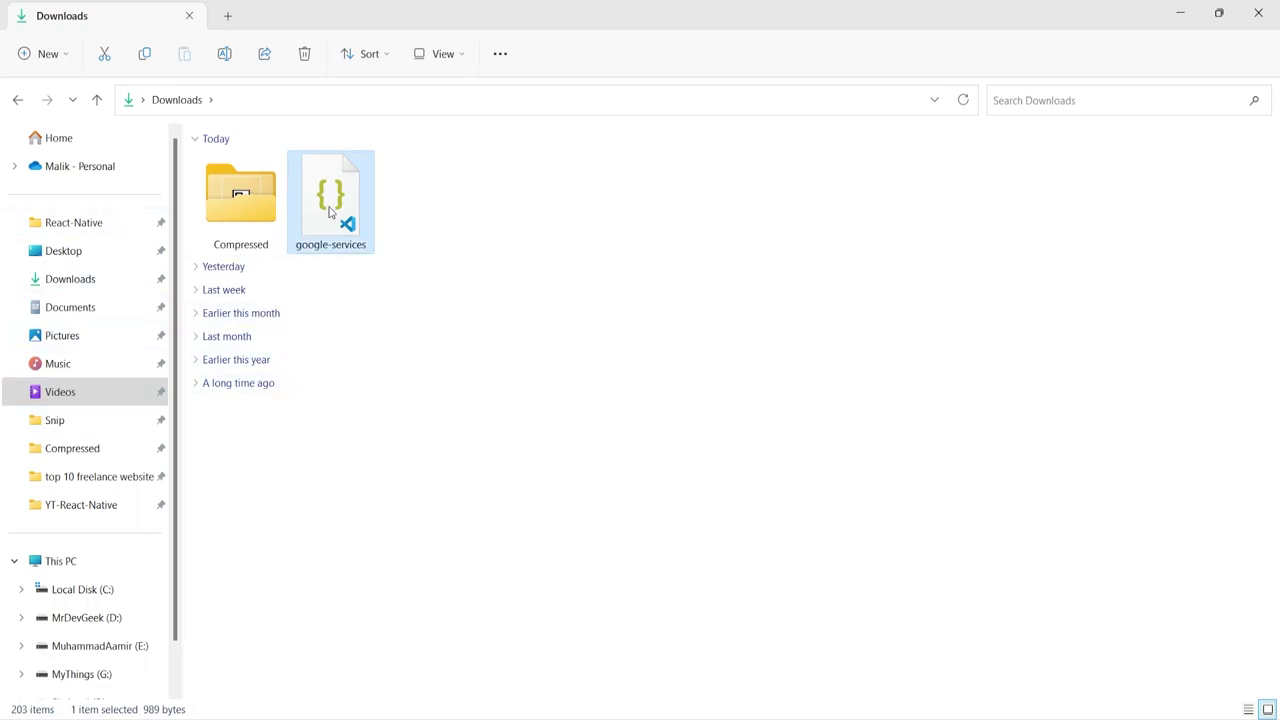
Step: Switch to Visual Studio Code and reveal the project's android/app folder in File Explorer
key("alt+Tab")
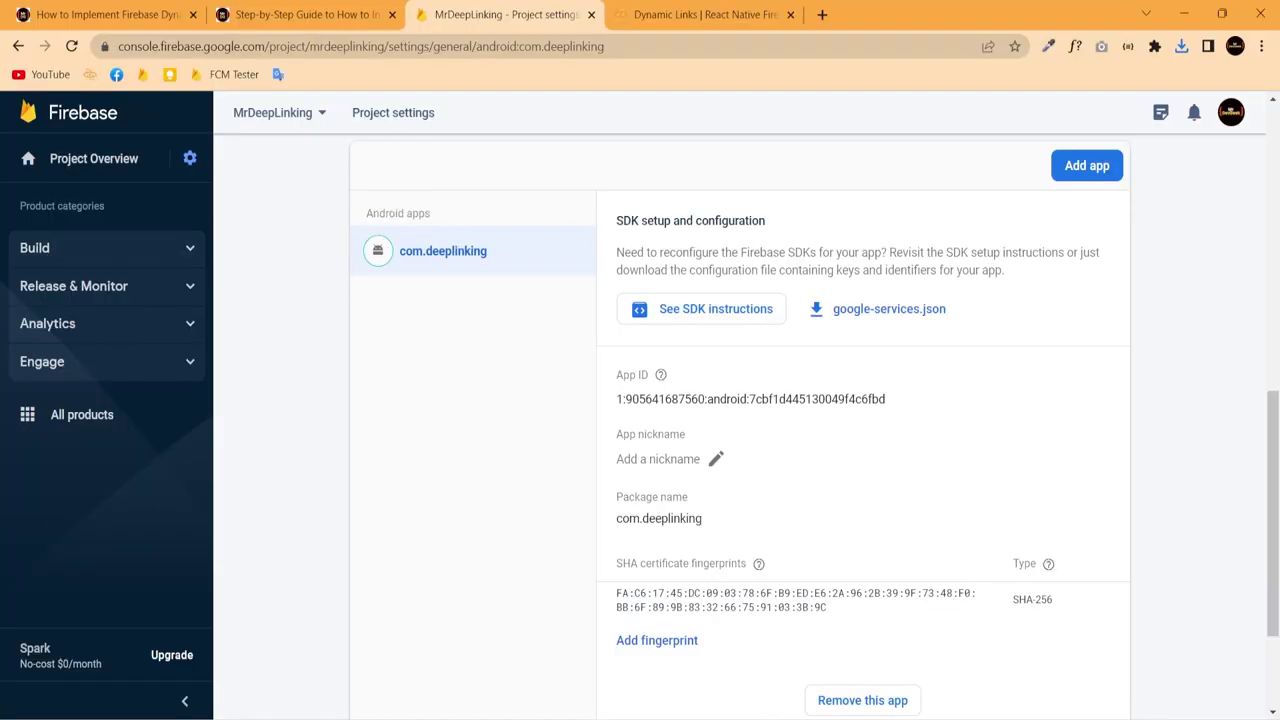
key("alt+Tab")
left_click(90, 166)
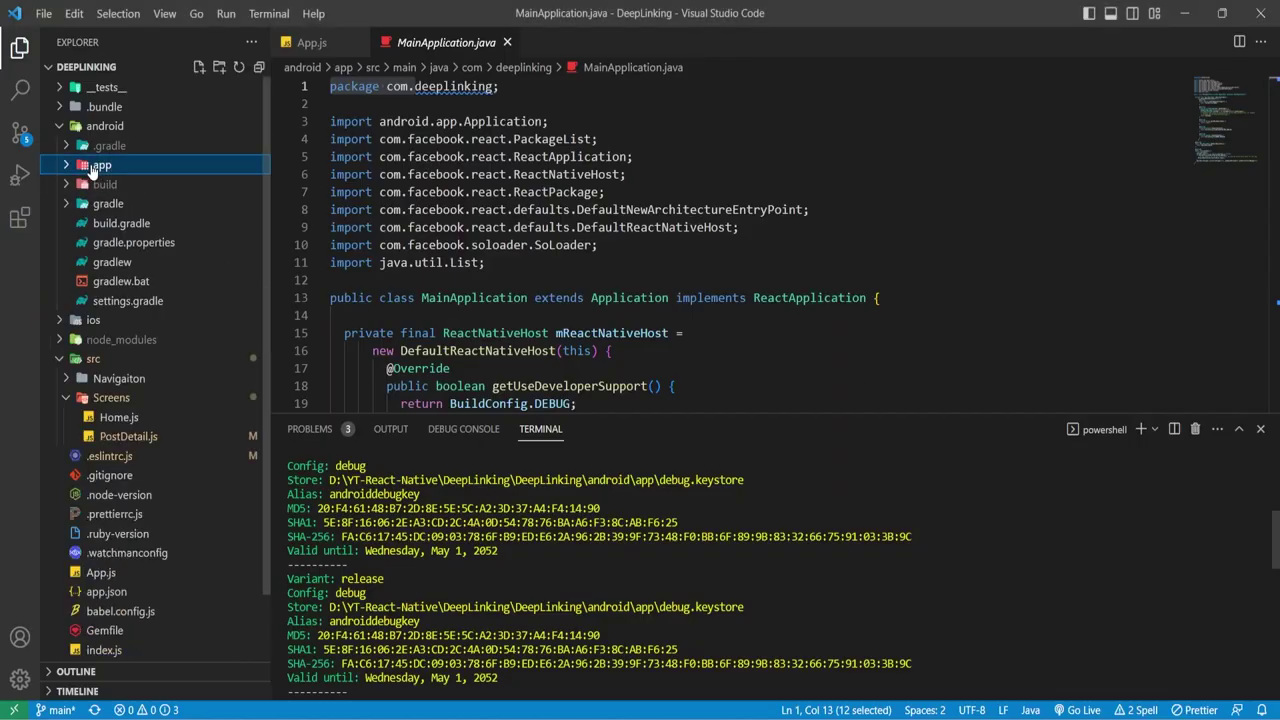
left_click(100, 168)
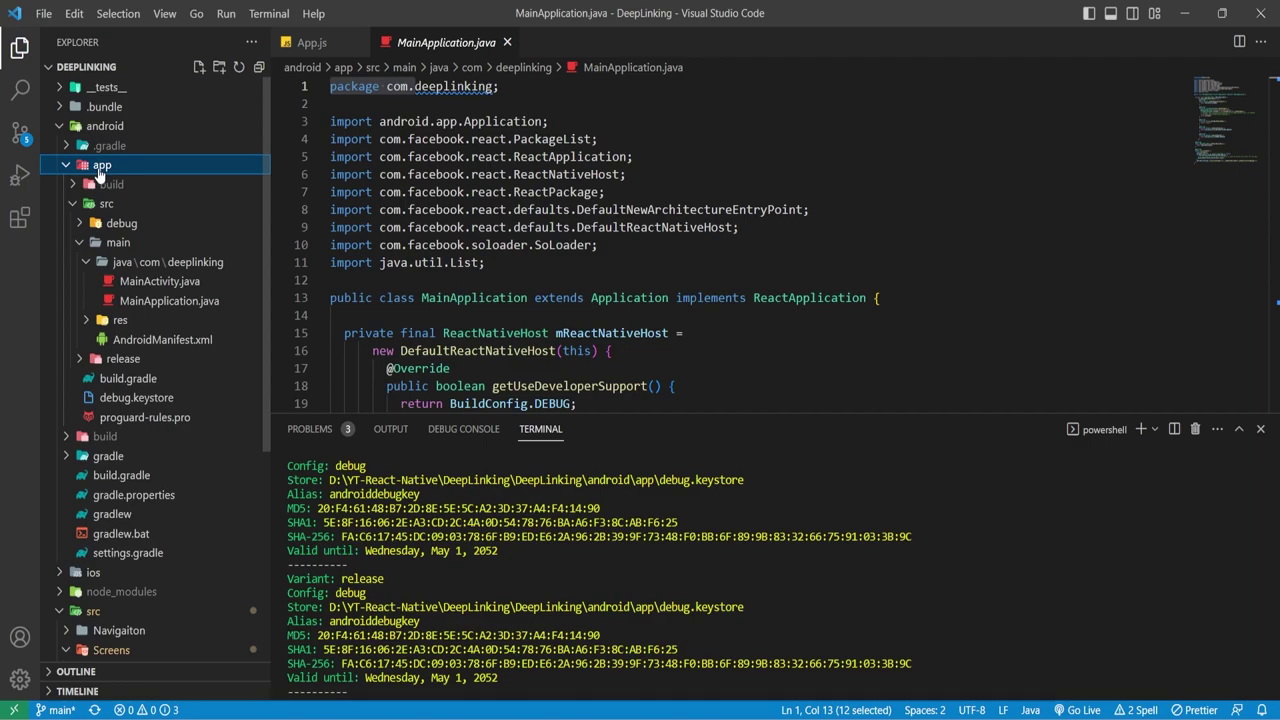
left_click(100, 166)
left_click(105, 126)
left_click(105, 126)
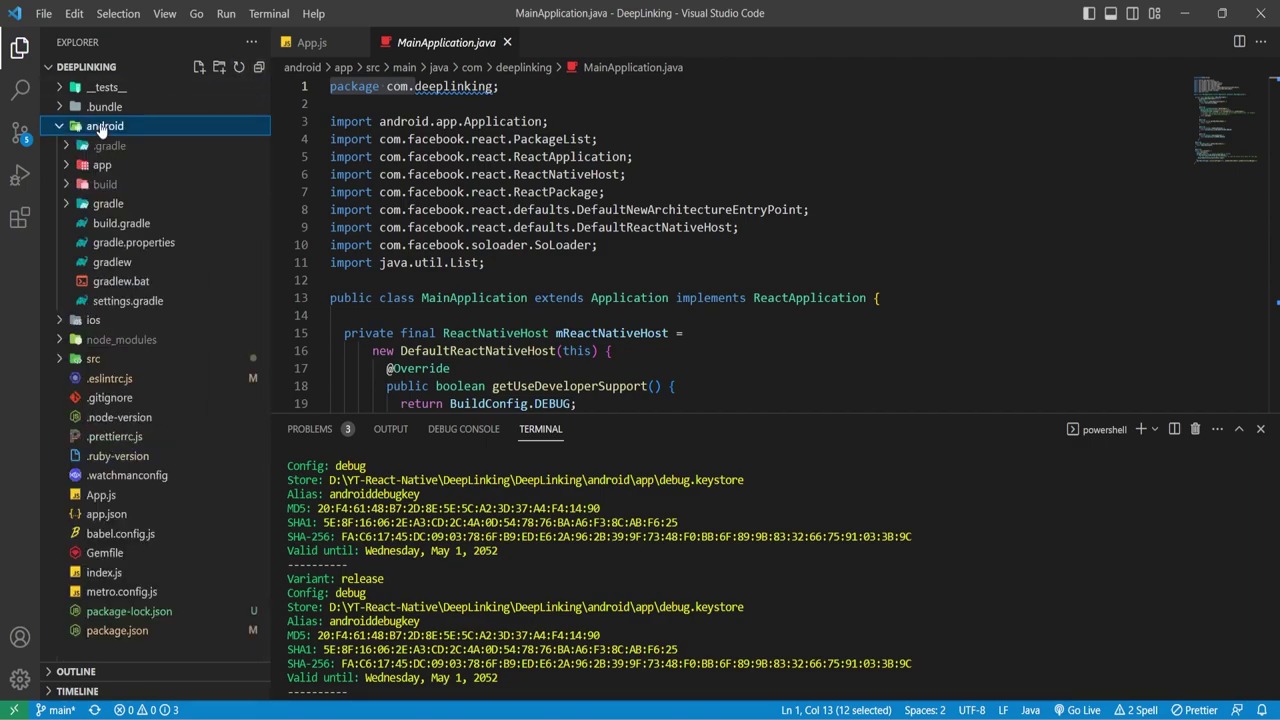
left_click(100, 166)
right_click(100, 168)
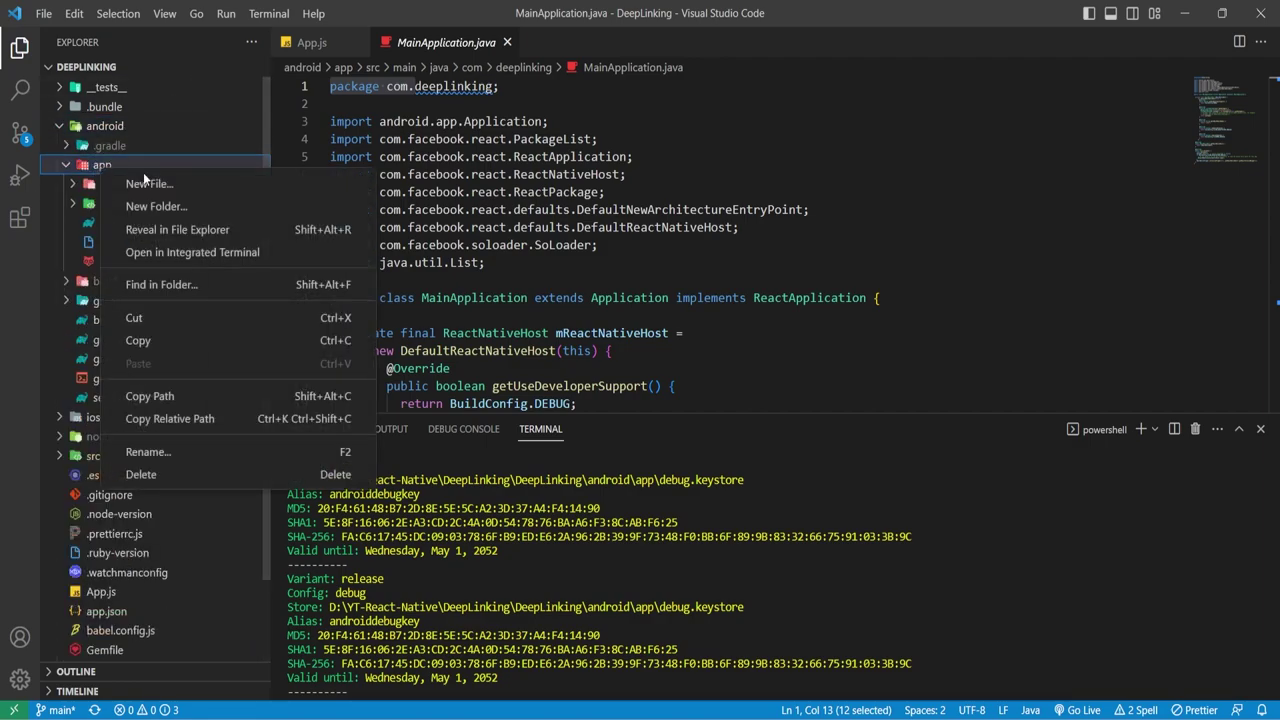
left_click(161, 232)
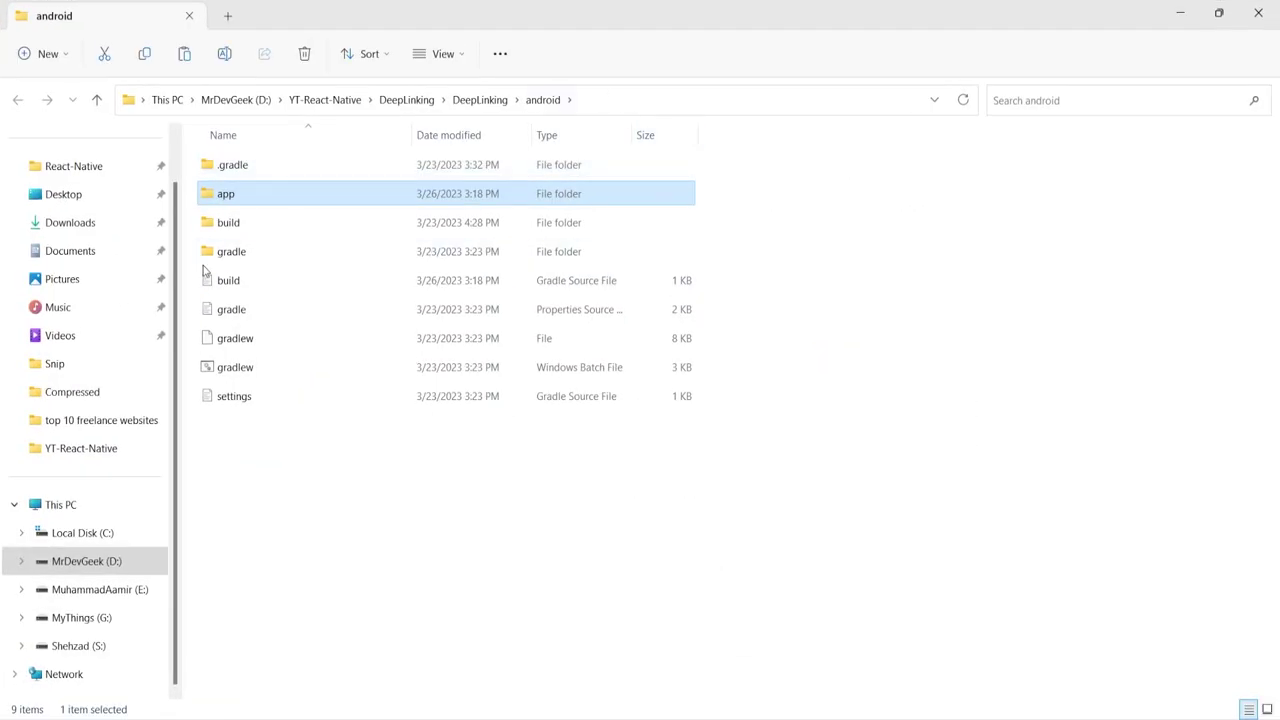
Step: Paste the google-services file into the android/app folder and close the File Explorer window
double_click(226, 194)
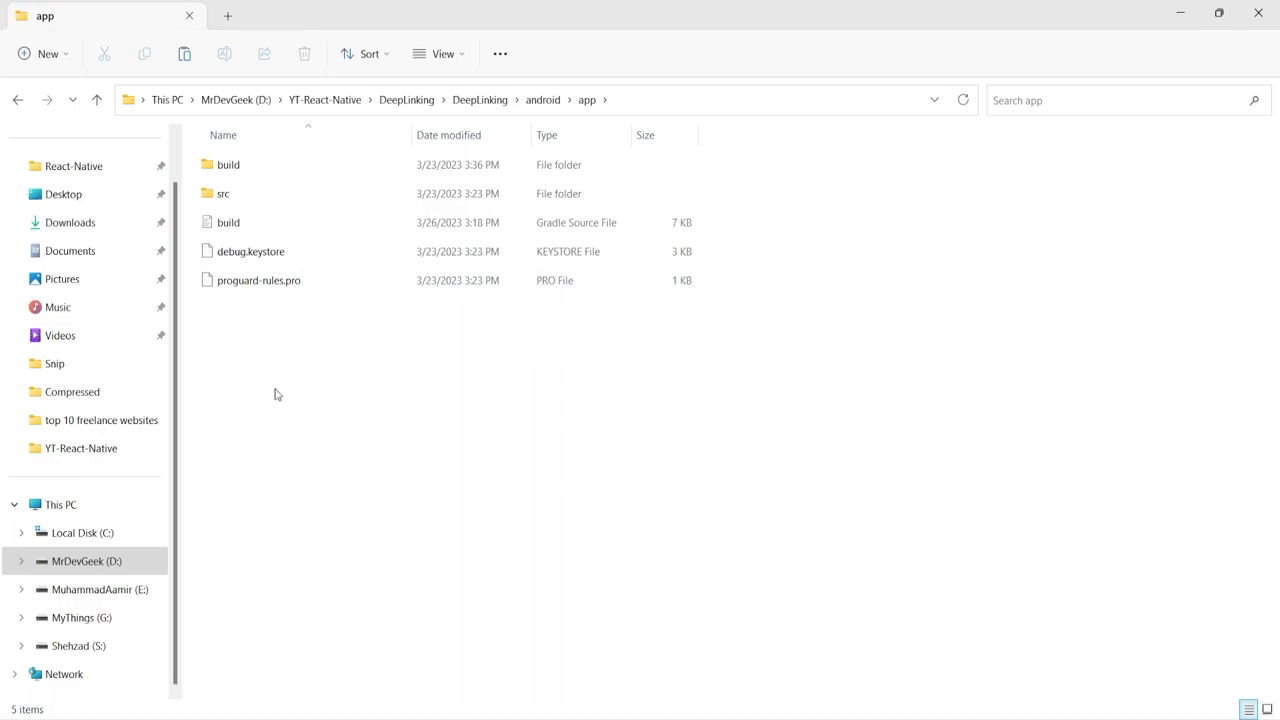
key("ctrl+v")
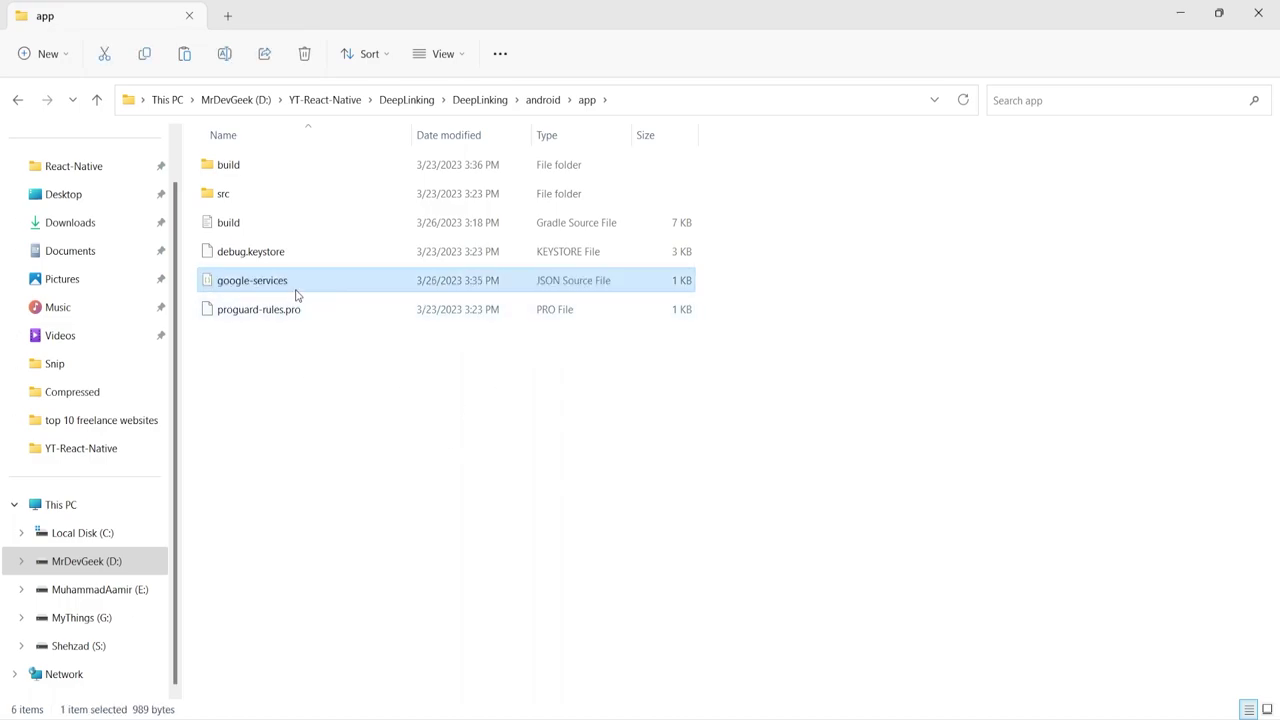
left_click(1258, 13)
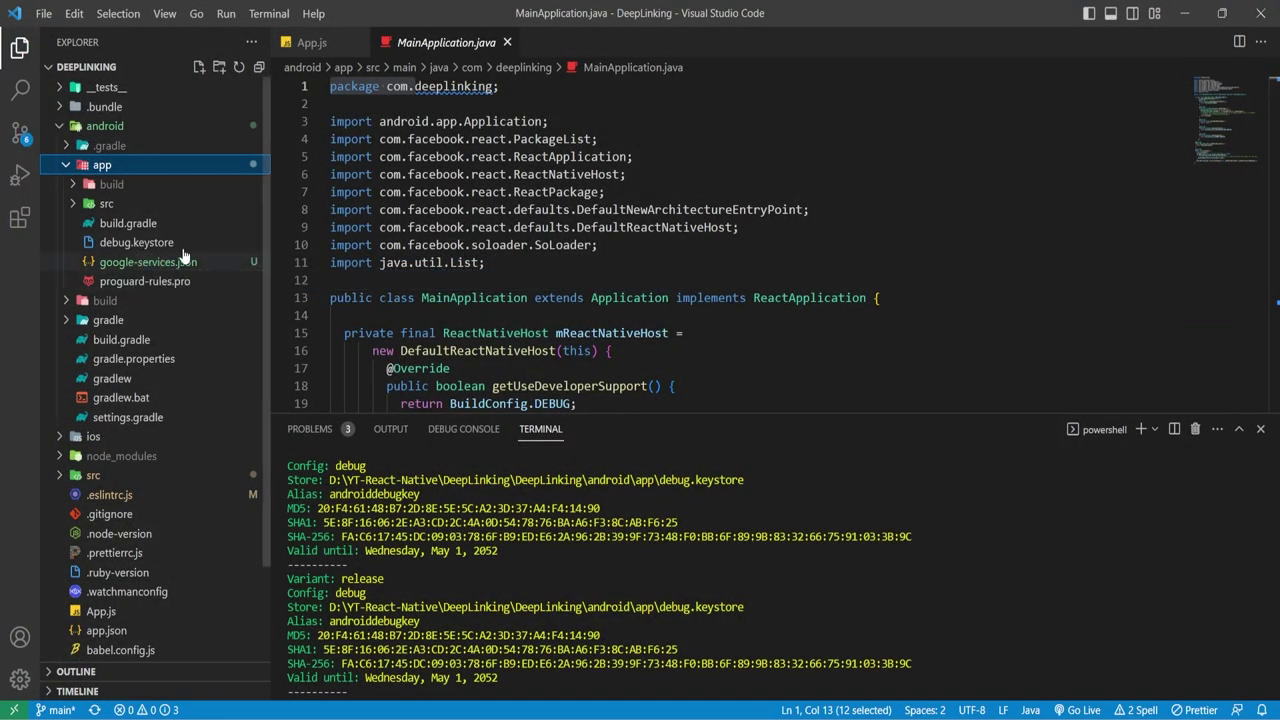
Step: Return to the React Native Firebase guide in the browser and read from Step 5 on placing google-services.json to Step 6 on configuring Android credentials
key("alt+Tab")
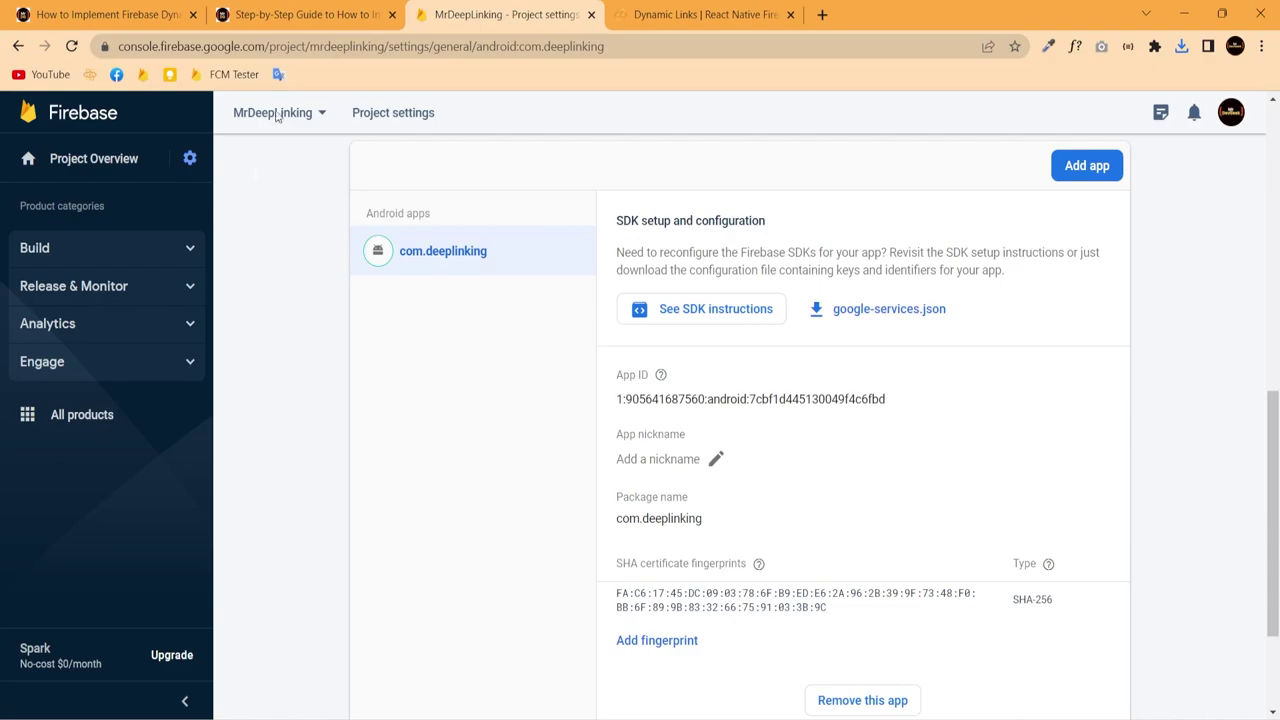
left_click(348, 17)
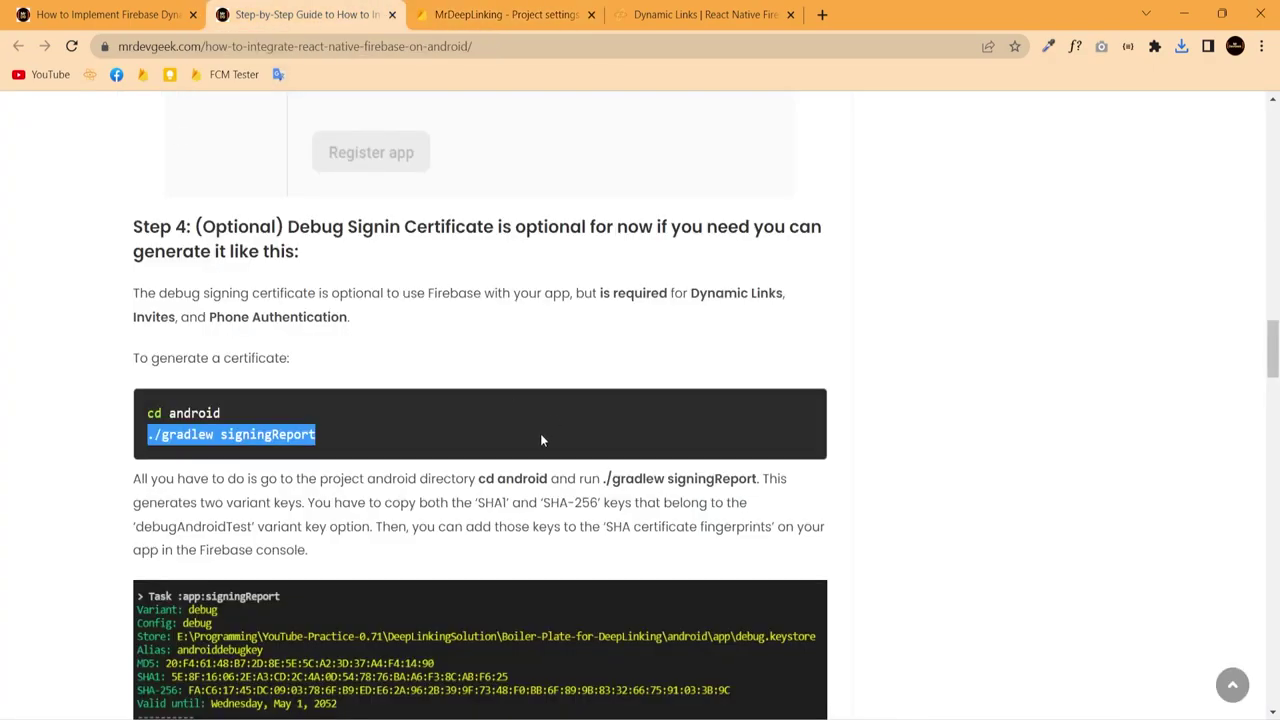
scroll(540, 433, "down", 6)
scroll(371, 349, "down", 2)
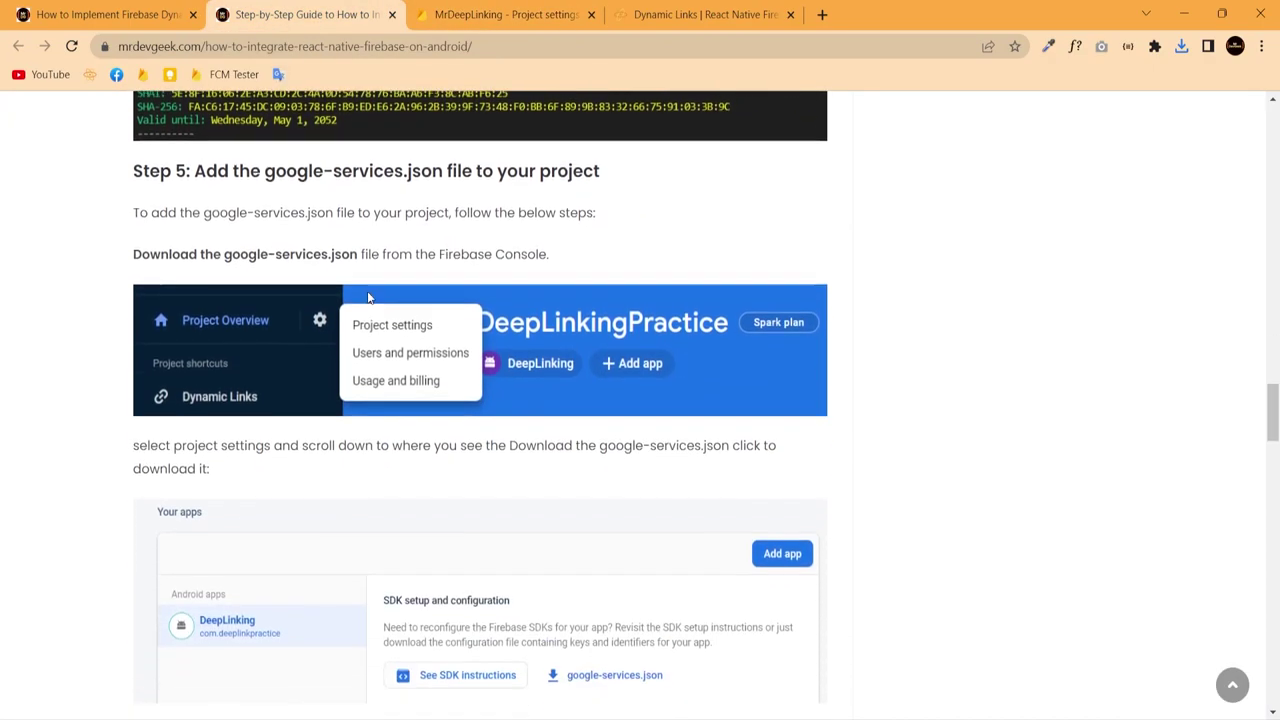
scroll(543, 366, "down", 3)
scroll(648, 435, "down", 6)
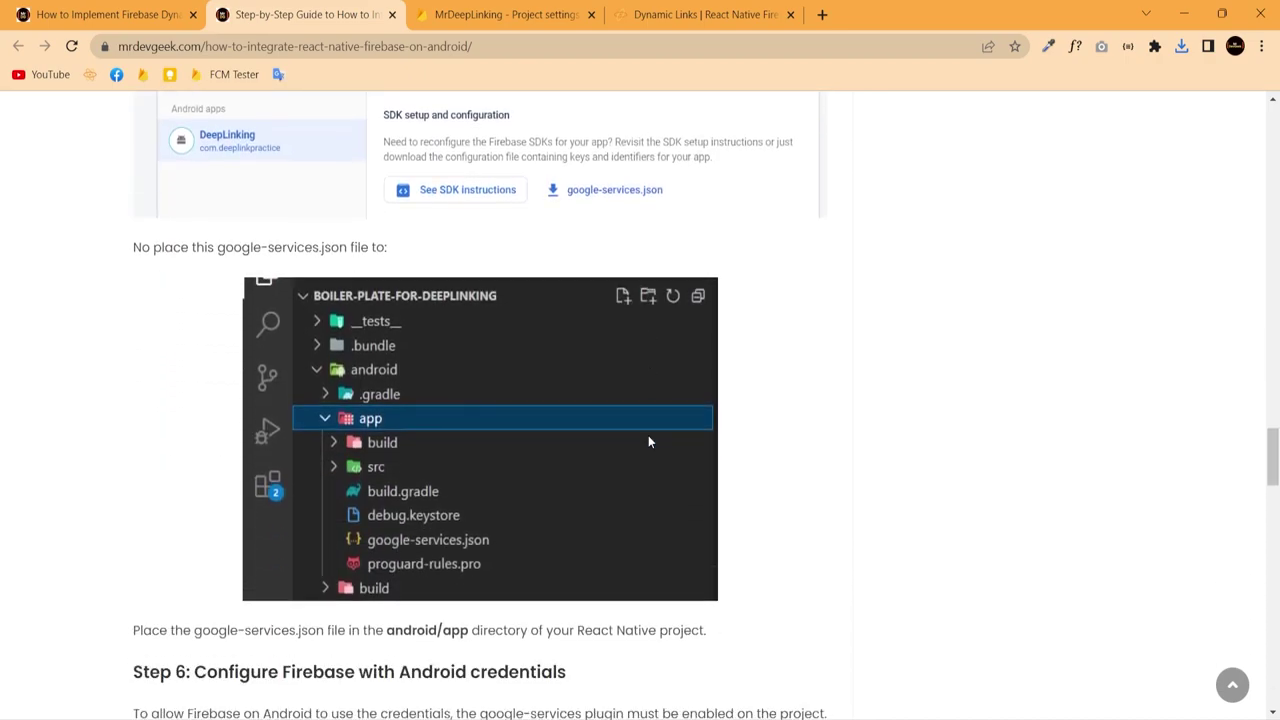
double_click(438, 232)
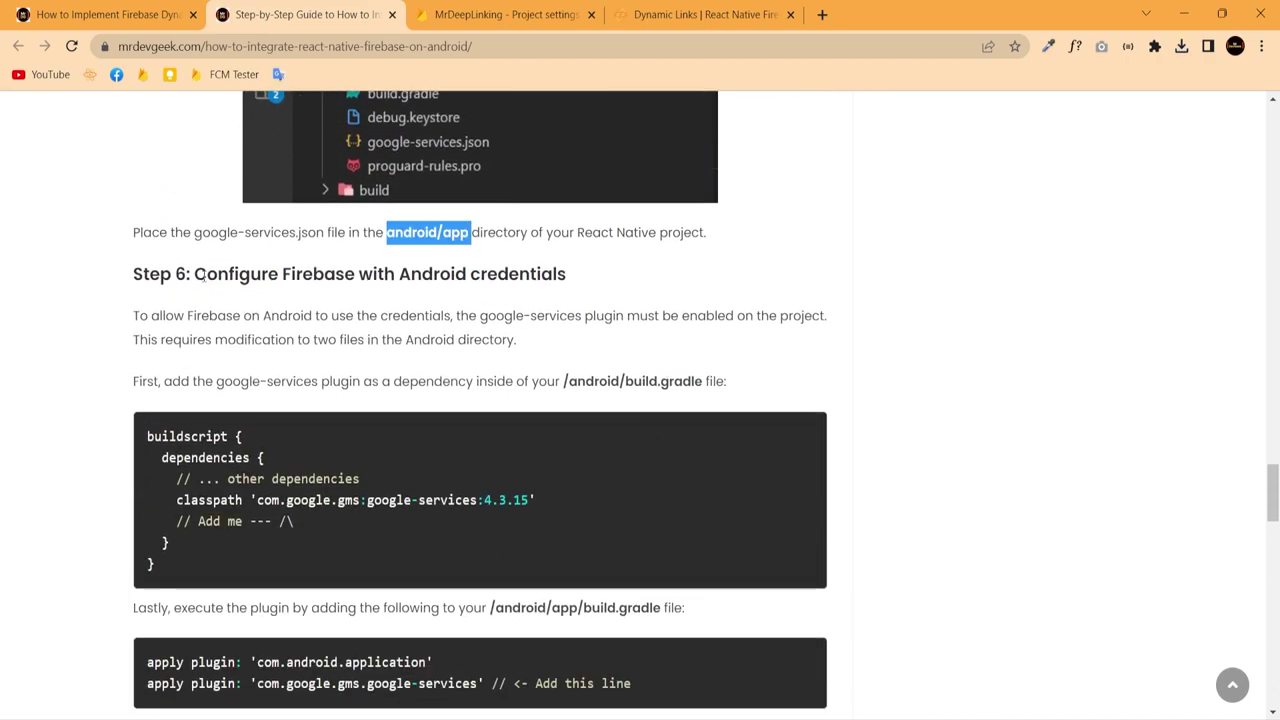
Step: Copy the classpath 'com.google.gms:google-services:4.3.15' line from Step 6 of the Firebase integration guide
left_click_drag(194, 274, 650, 263)
scroll(754, 427, "down", 2)
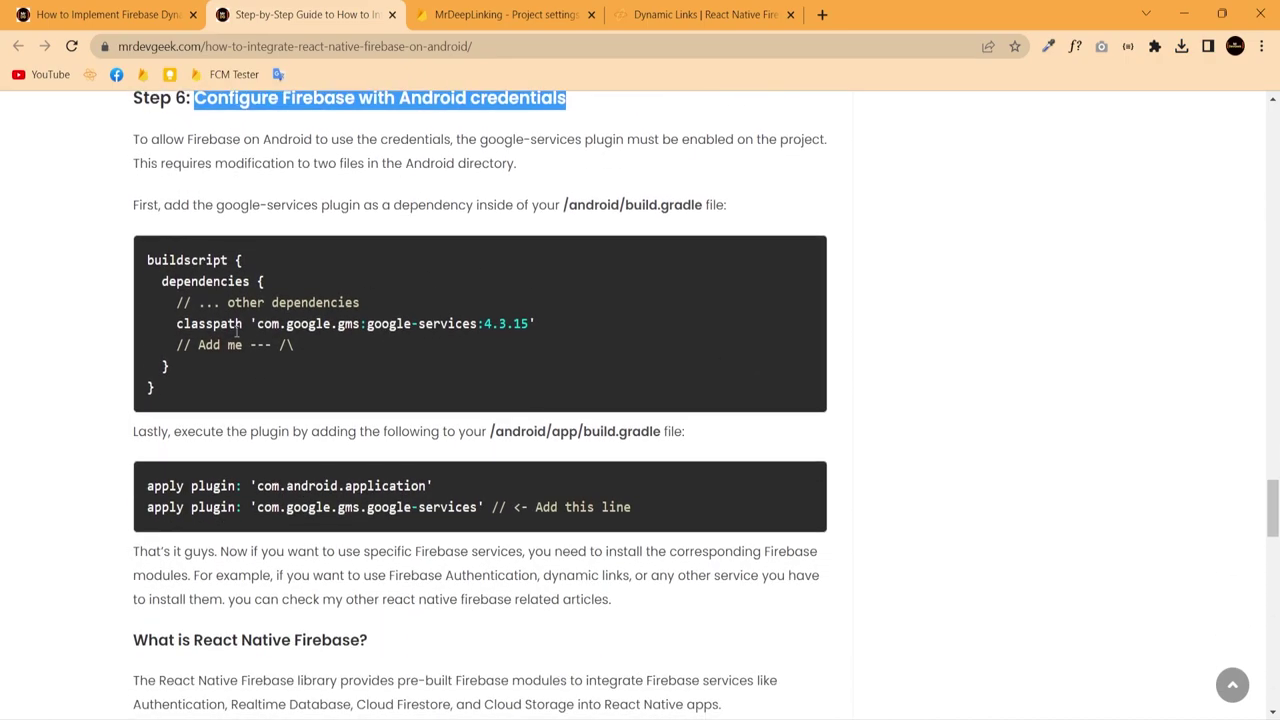
left_click_drag(176, 324, 537, 330)
key("ctrl+c")
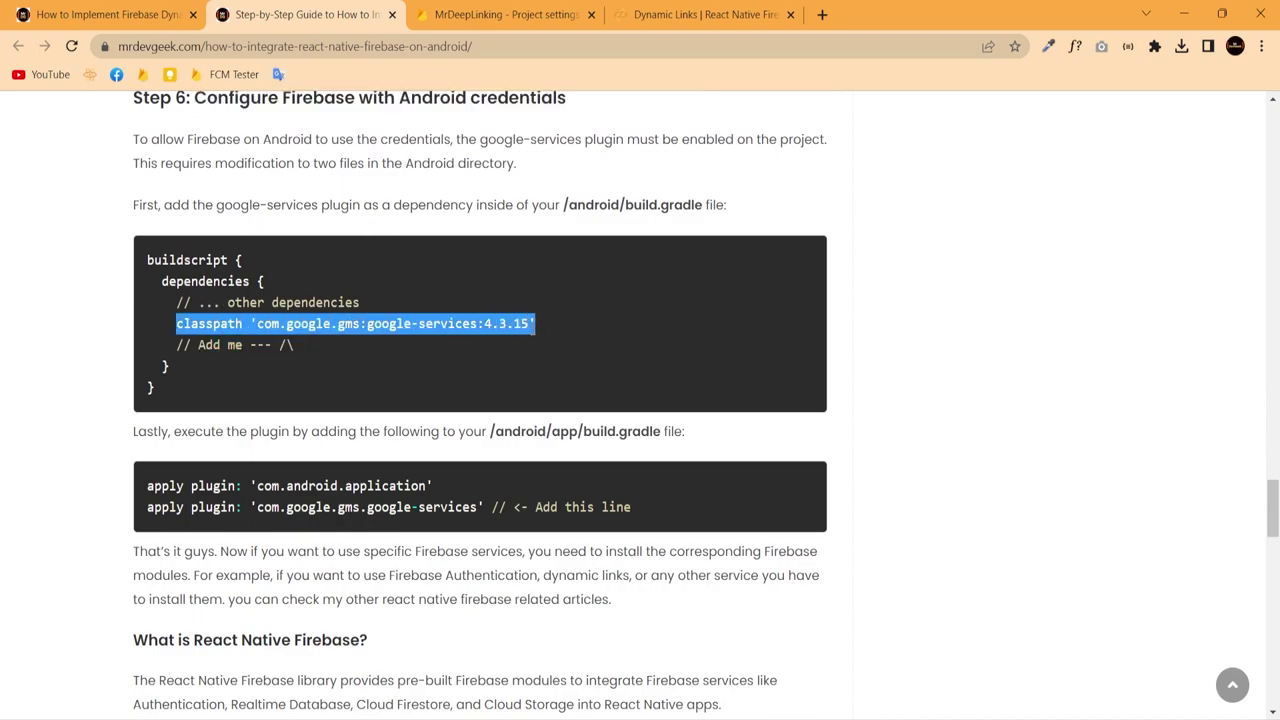
Step: Switch to Visual Studio Code, open the build.gradle file in the android folder and hide the terminal
key("alt+Tab")
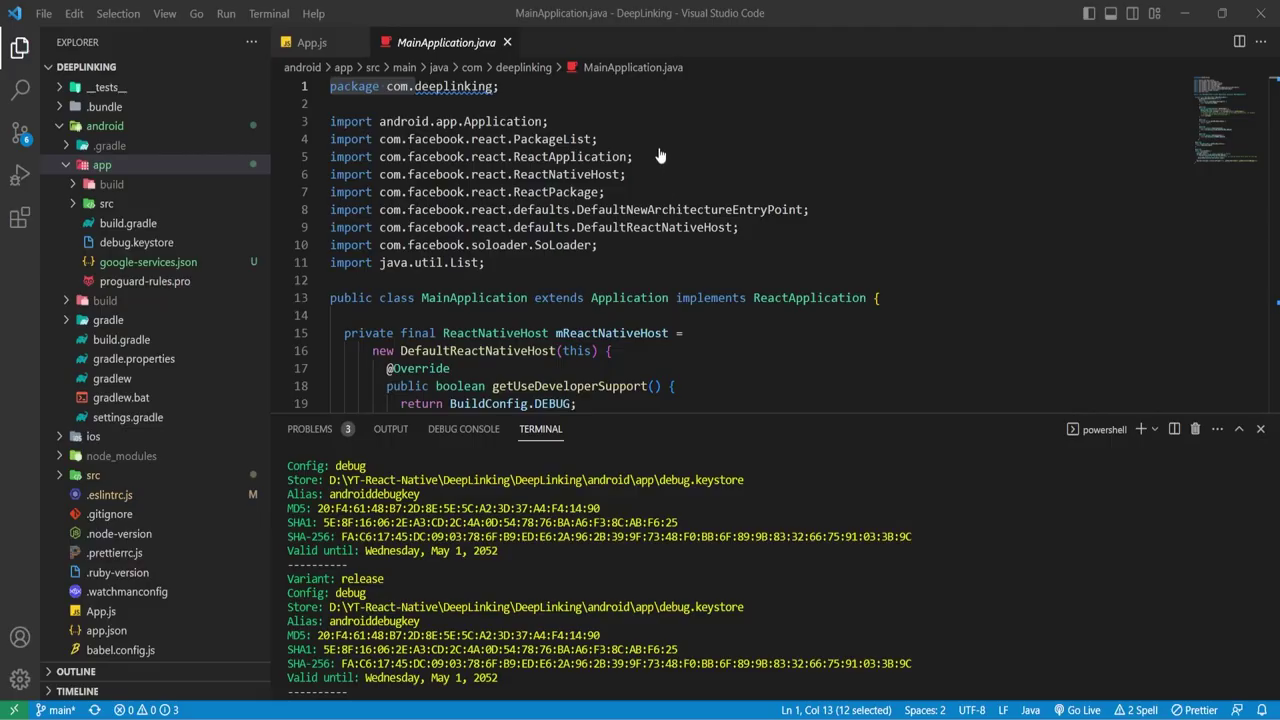
left_click(260, 68)
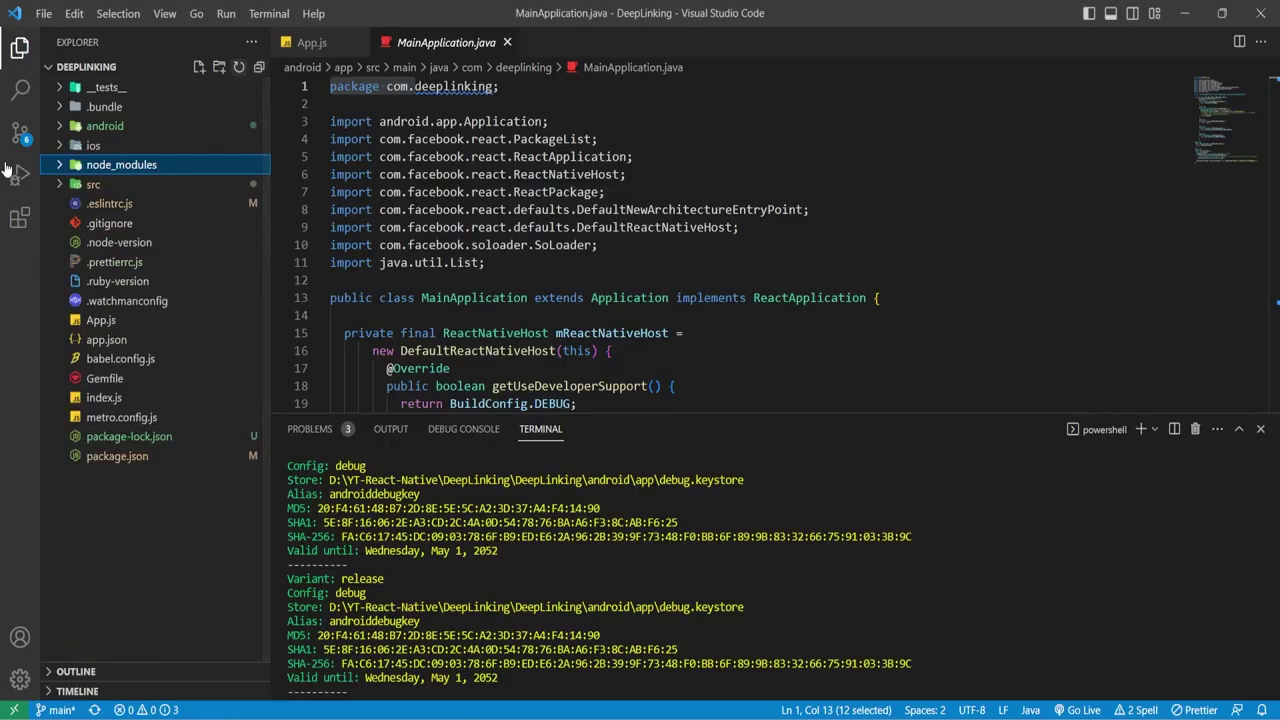
left_click(90, 127)
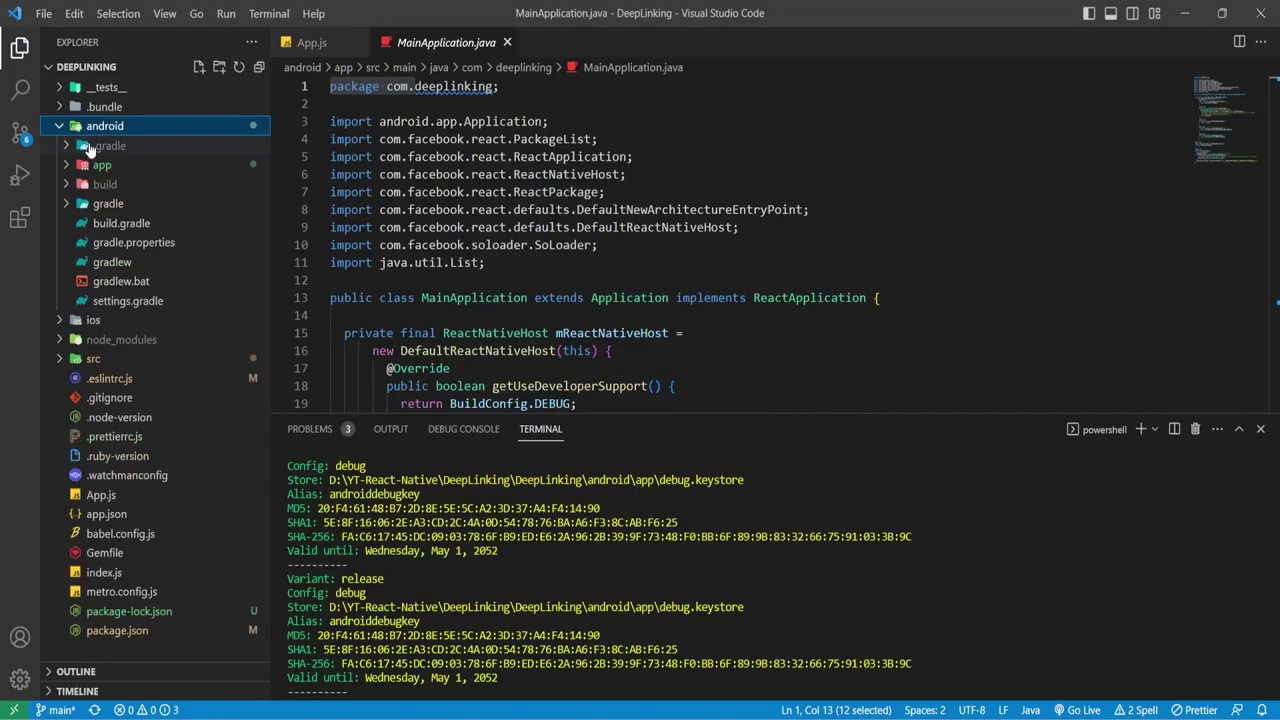
double_click(121, 223)
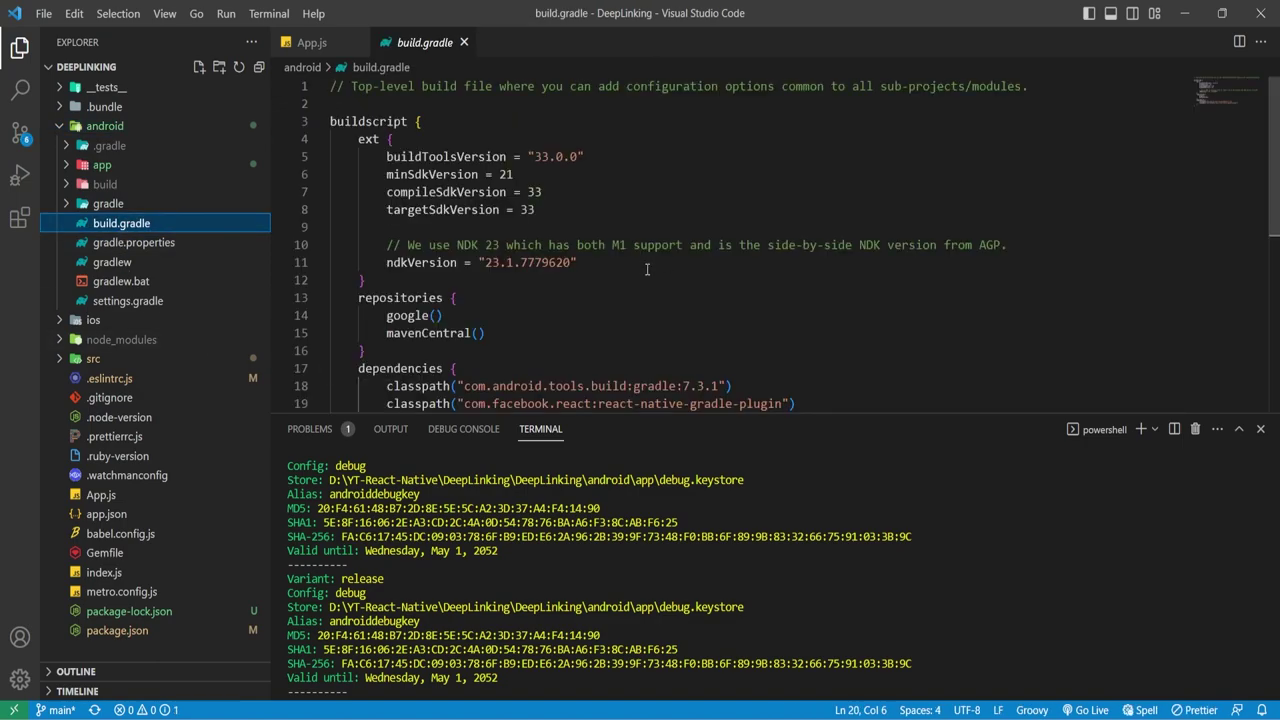
key("ctrl+j")
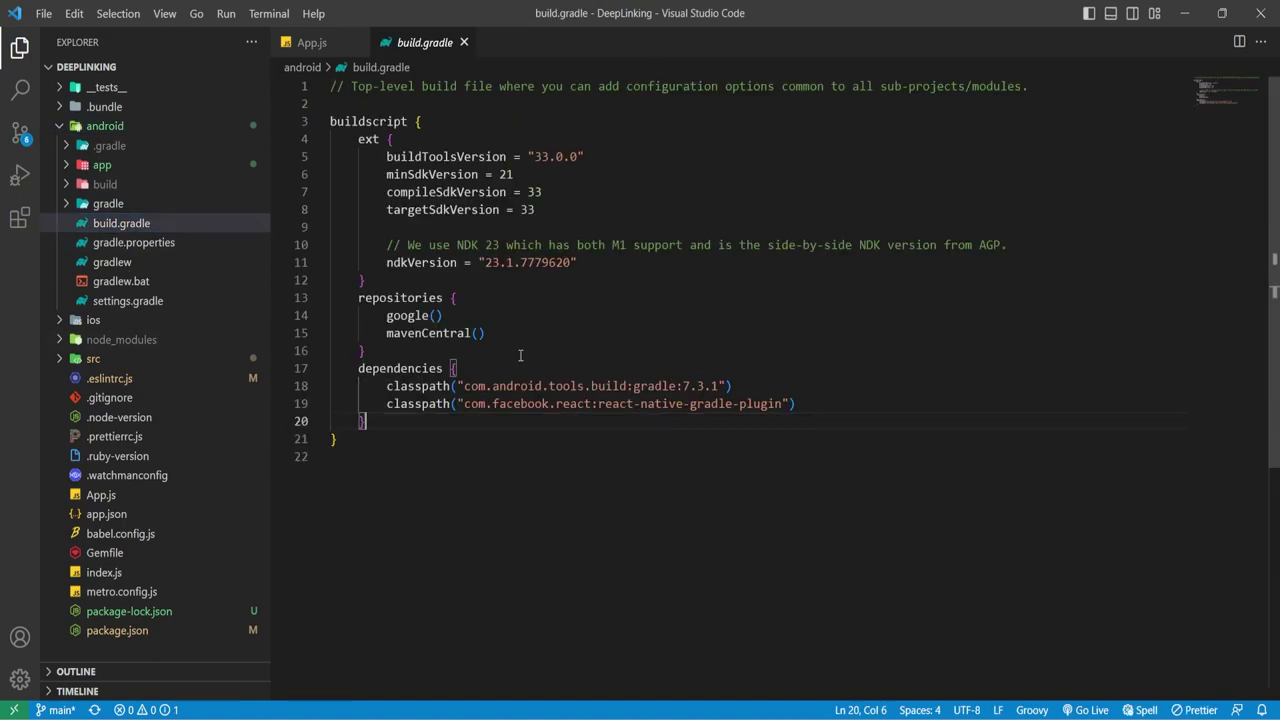
Step: Add classpath 'com.google.gms:google-services:4.3.15' as the last line of the dependencies block
left_click(814, 403)
key("Return")
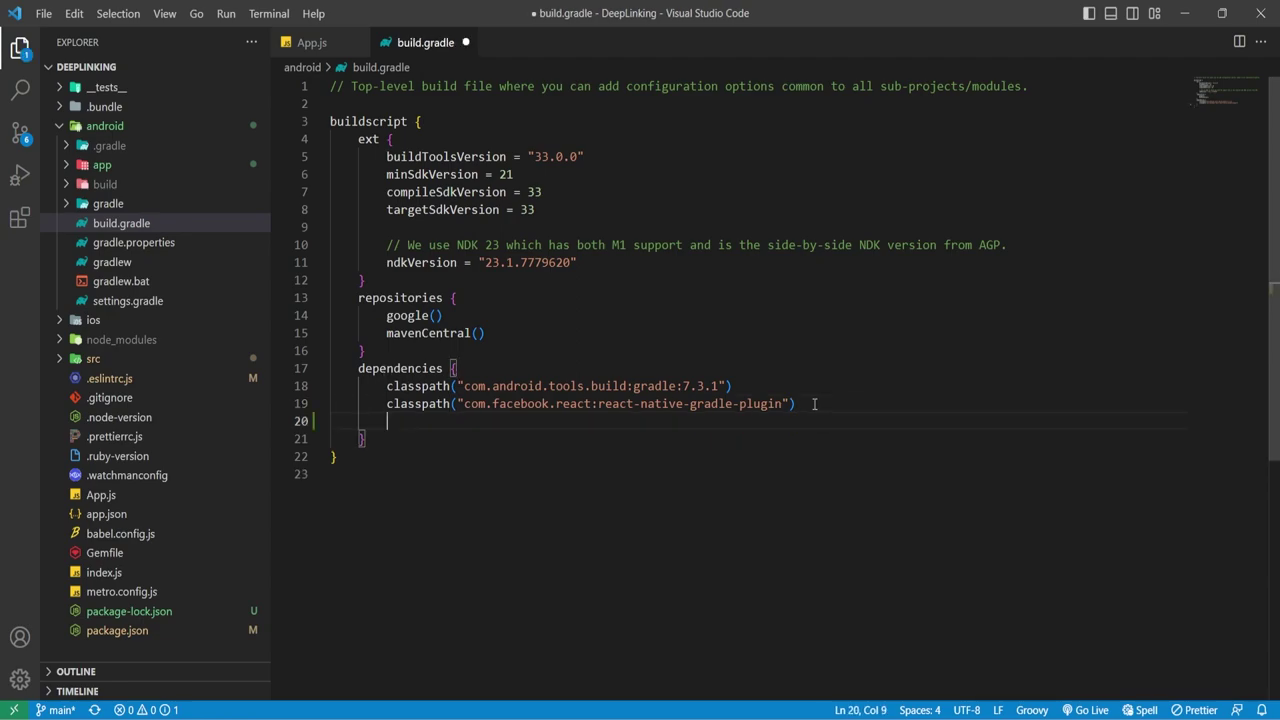
key("ctrl+v")
Step: Return to the guide in the browser, copy the apply plugin: 'com.google.gms.google-services' line and check which file it belongs in
key("alt+Tab")
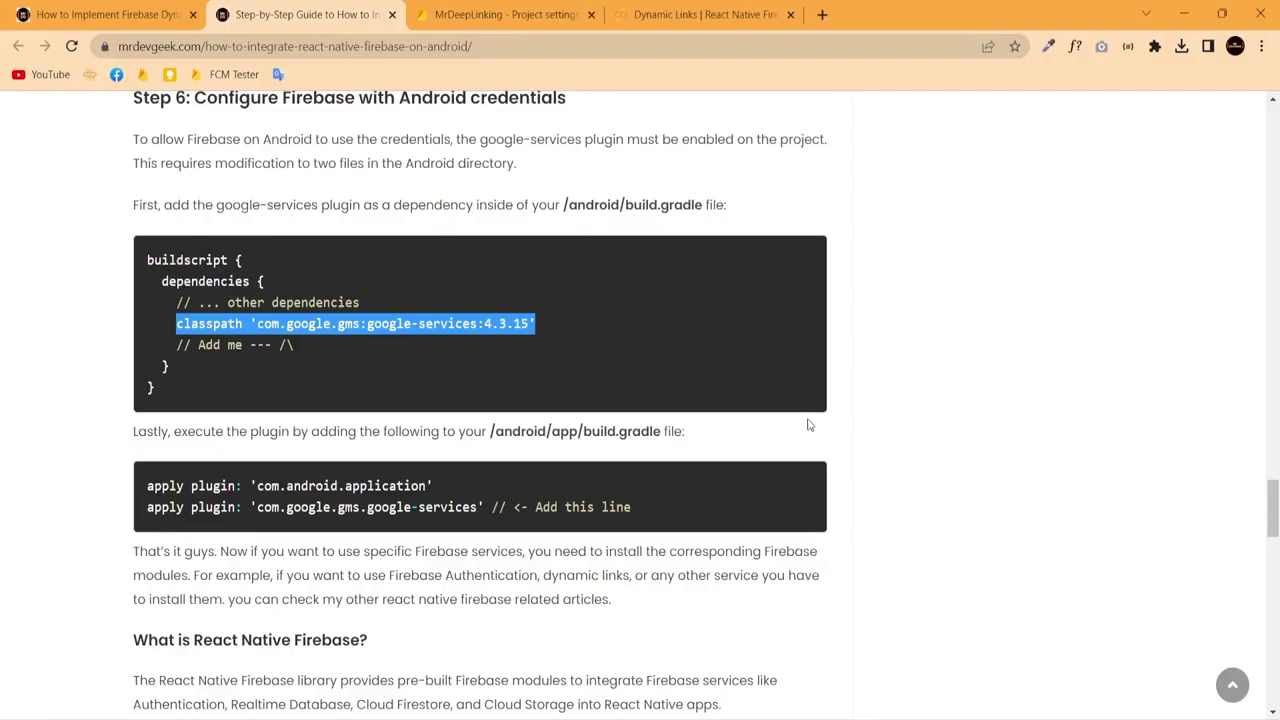
left_click_drag(485, 508, 86, 526)
key("ctrl+c")
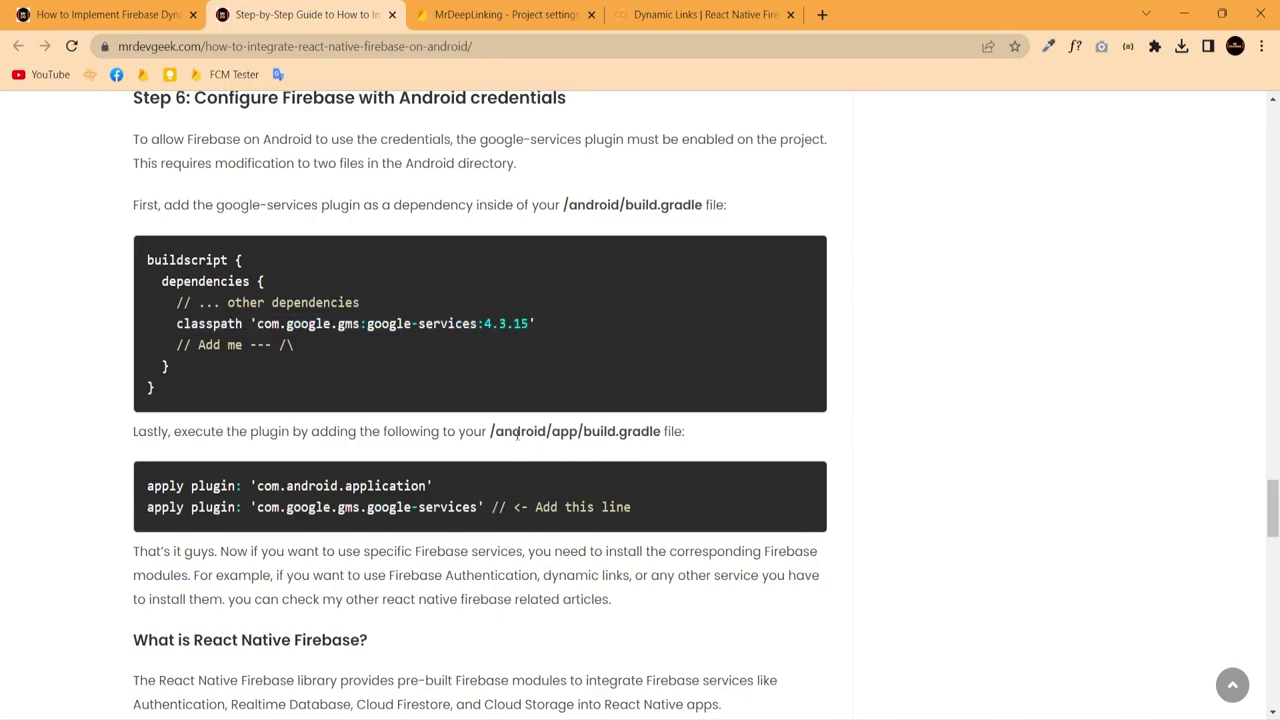
double_click(520, 431)
double_click(564, 431)
Step: In Visual Studio Code, add apply plugin: 'com.google.gms.google-services' below the existing plugin lines of android/app/build.gradle and save
key("alt+Tab")
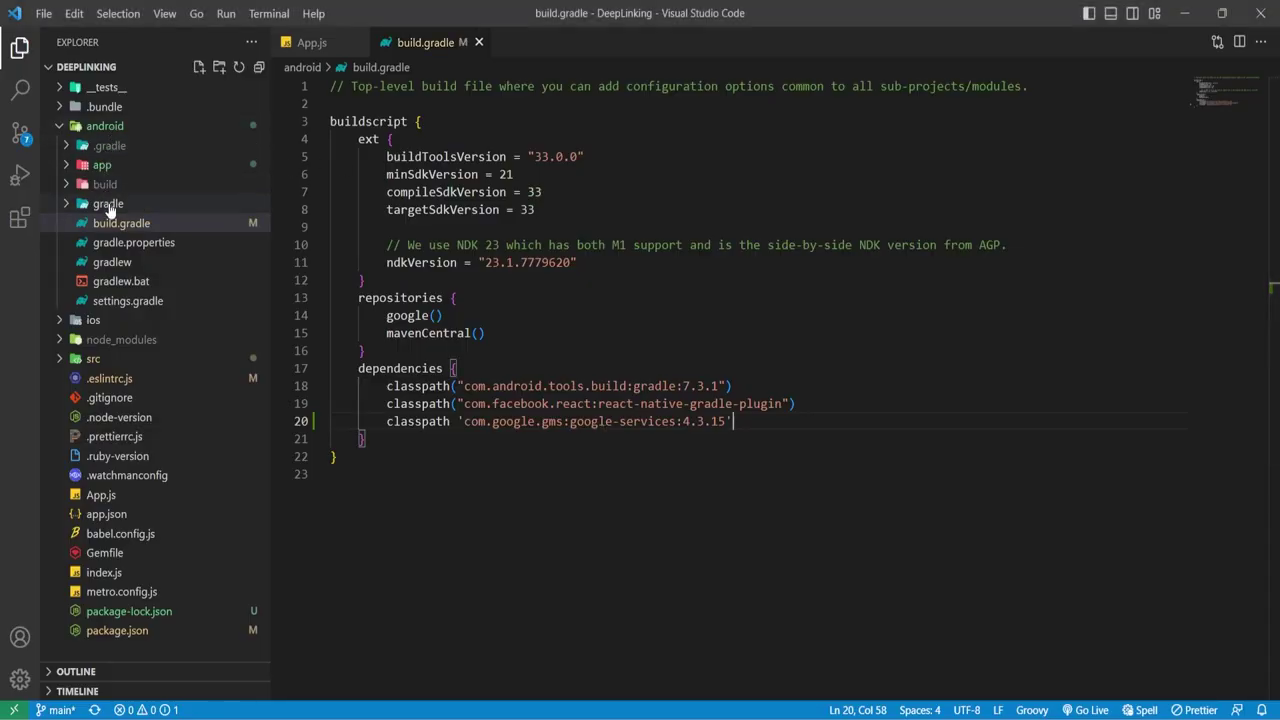
left_click(101, 166)
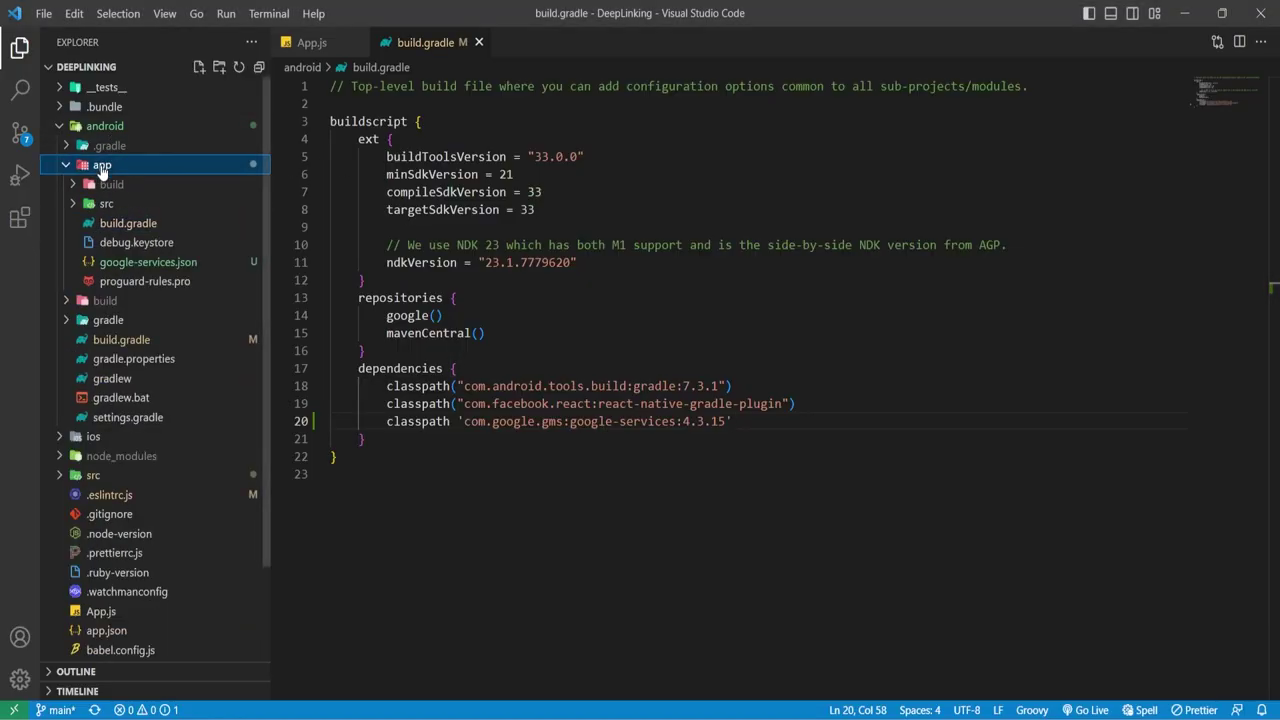
left_click(138, 228)
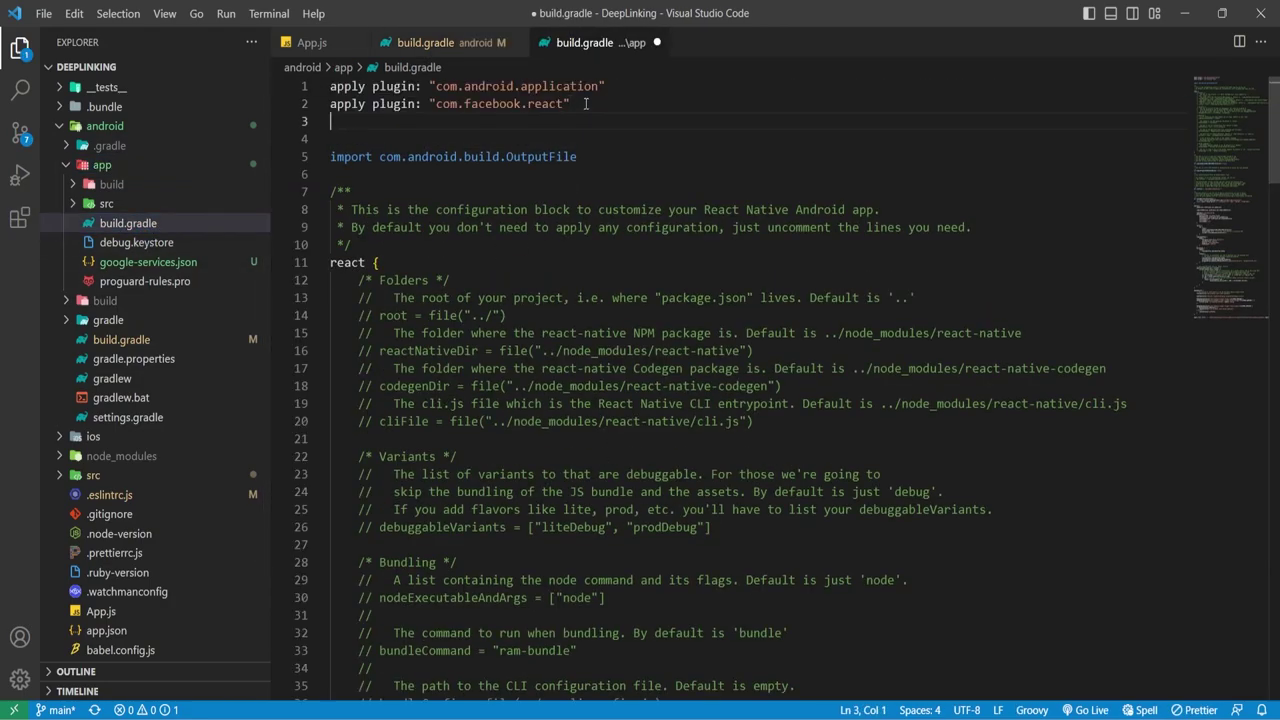
key("ctrl+v")
key("ctrl+s")
key("alt+Tab")
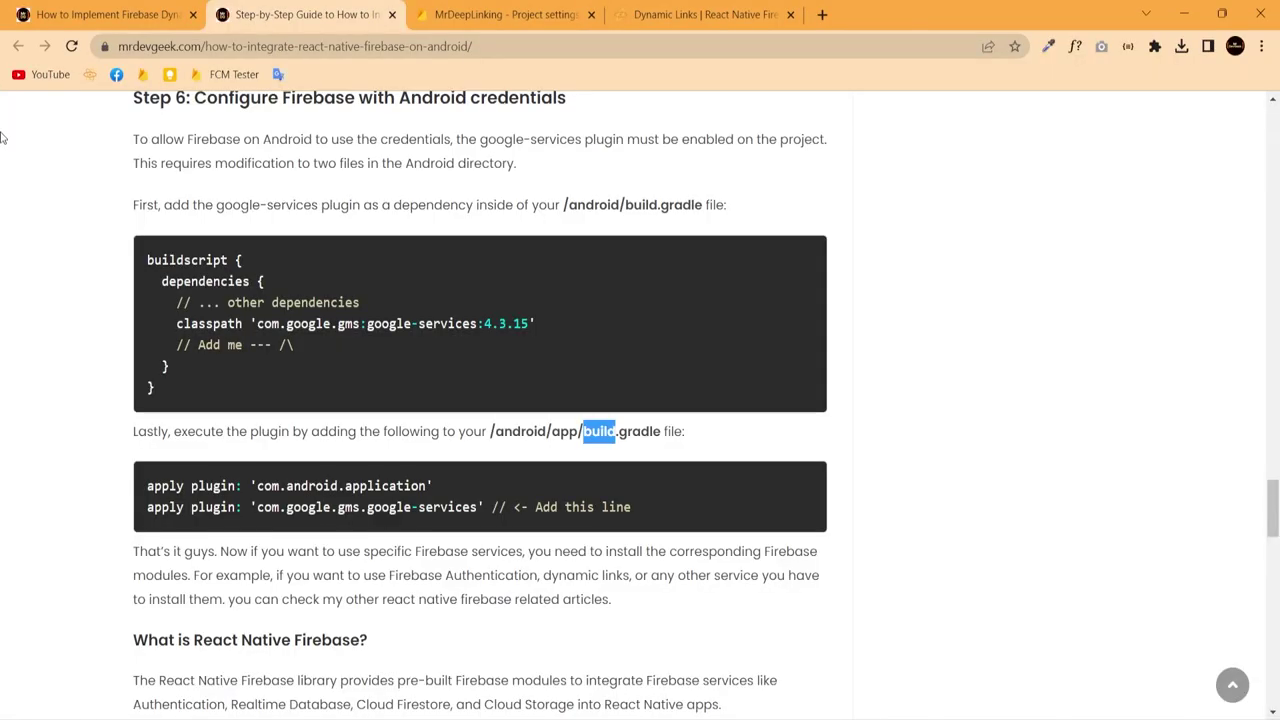
scroll(748, 298, "down", 1)
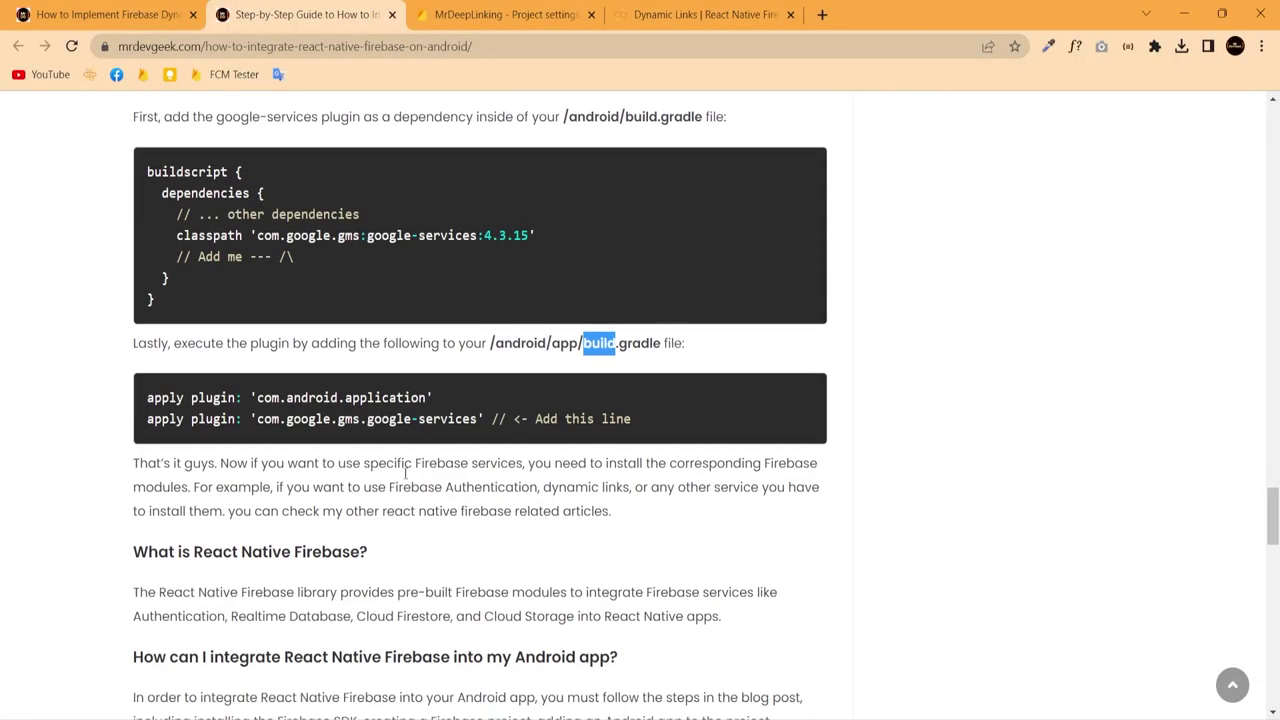
left_click_drag(643, 530, 40, 463)
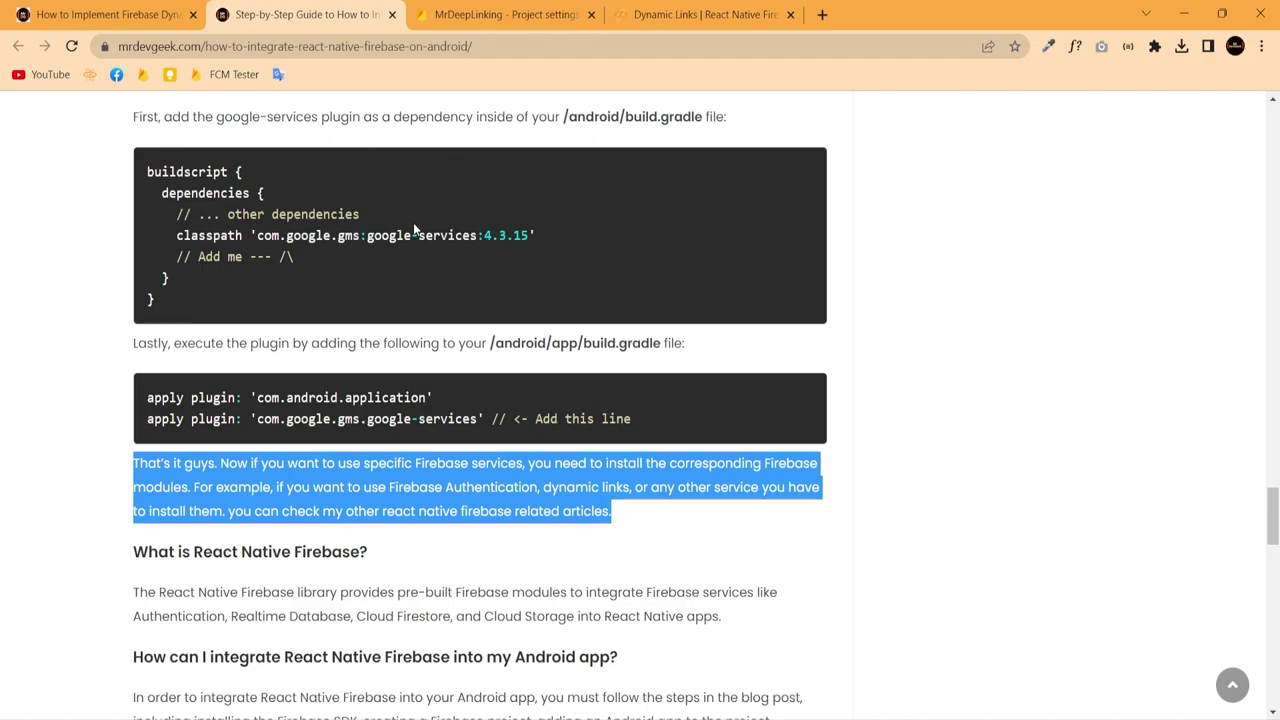
left_click(130, 14)
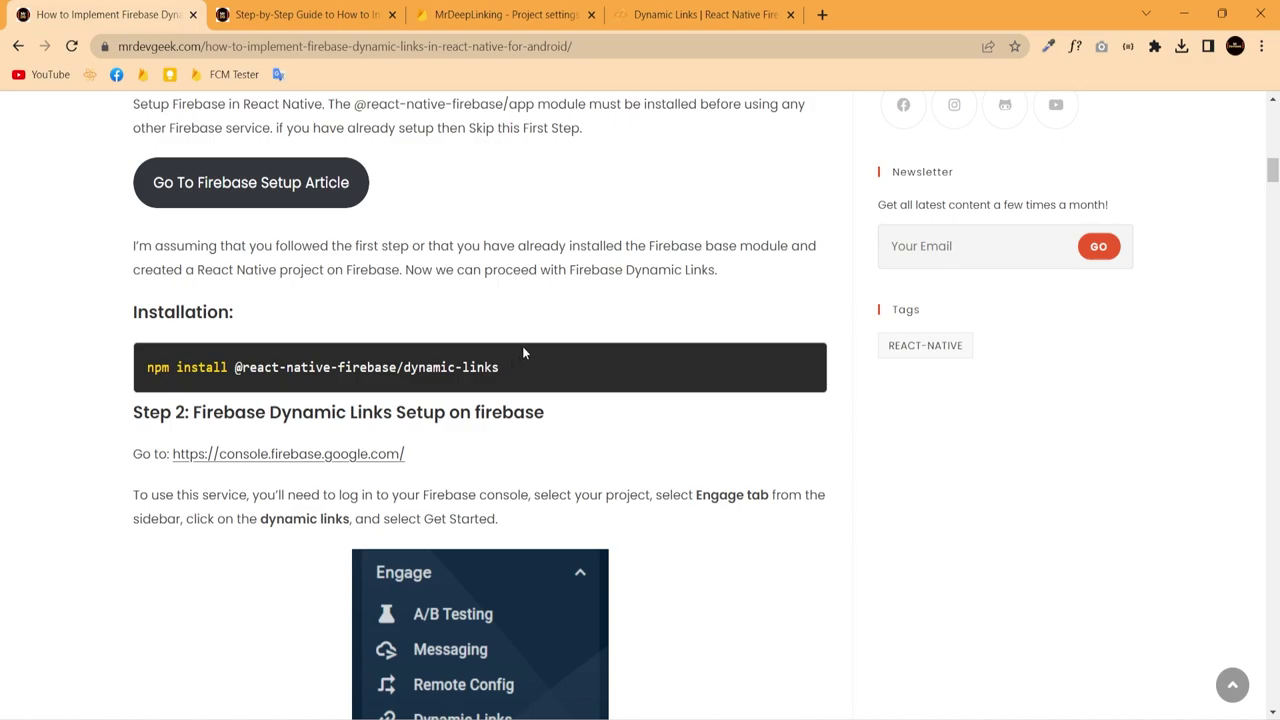
left_click_drag(511, 366, 111, 365)
key("ctrl+c")
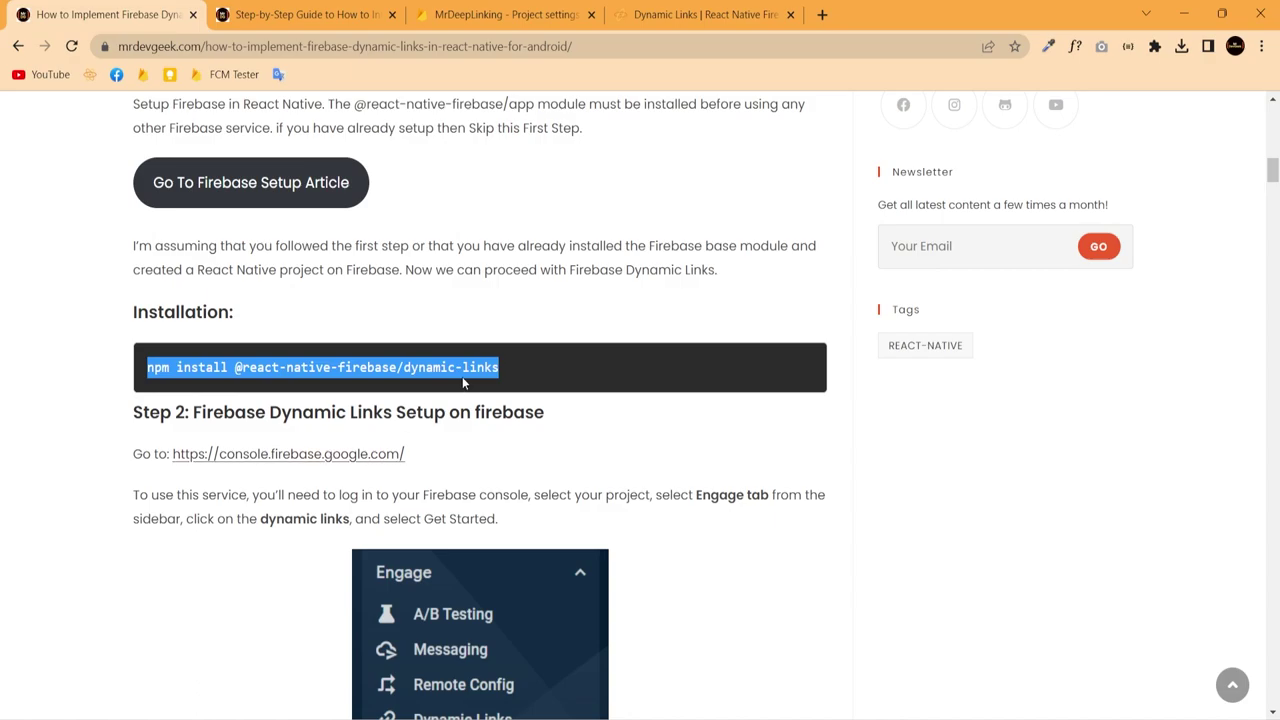
Step: Switch to Visual Studio Code and show the terminal at its current prompt
key("alt+Tab")
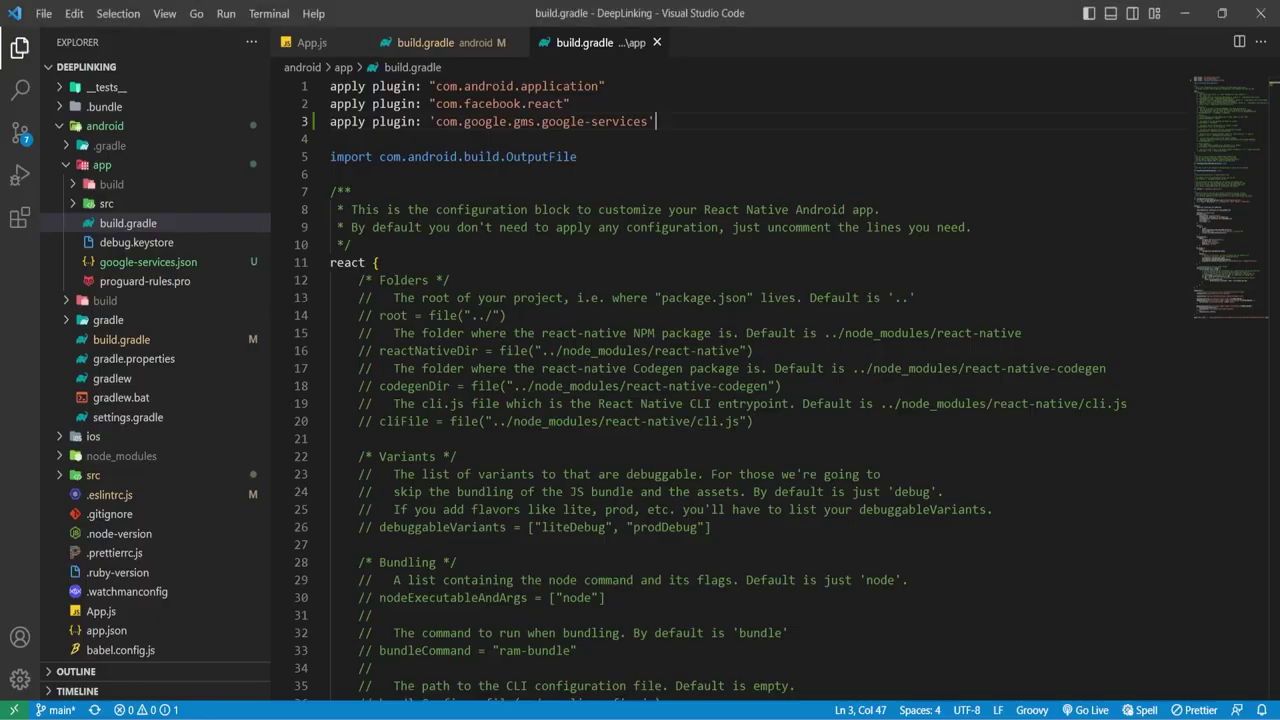
key("ctrl+grave")
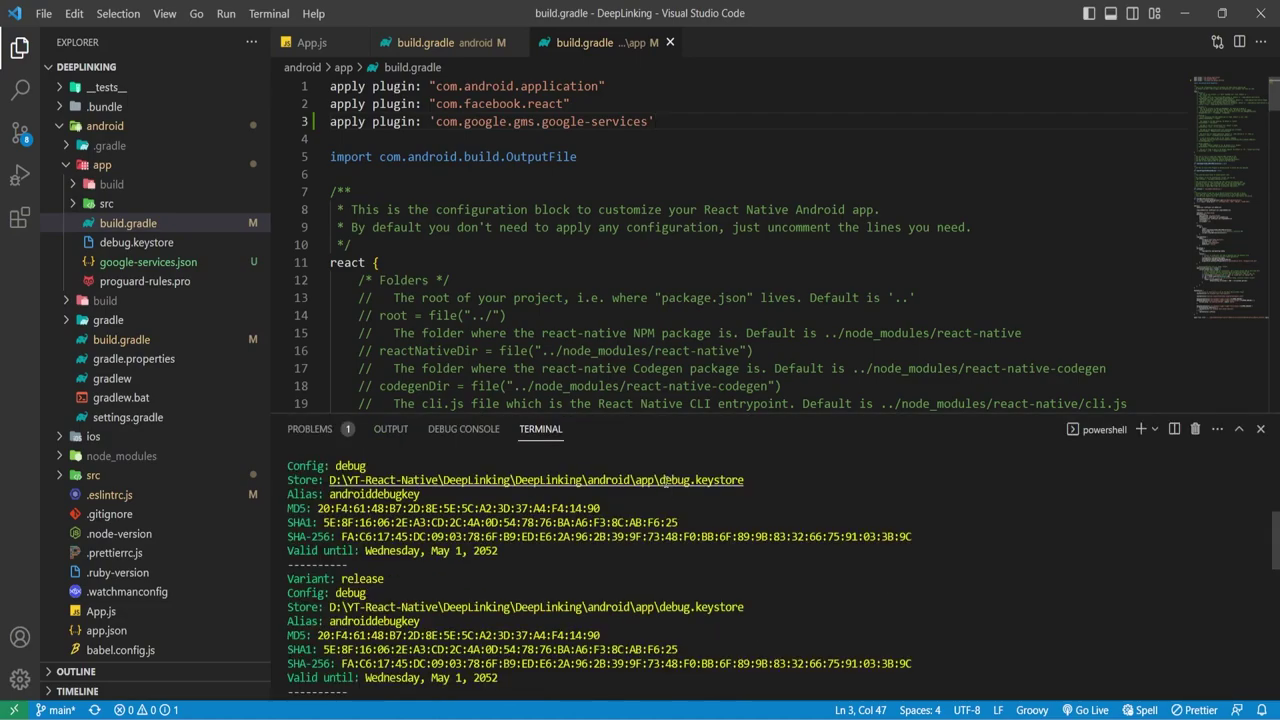
scroll(950, 520, "down", 10)
key("ctrl+v")
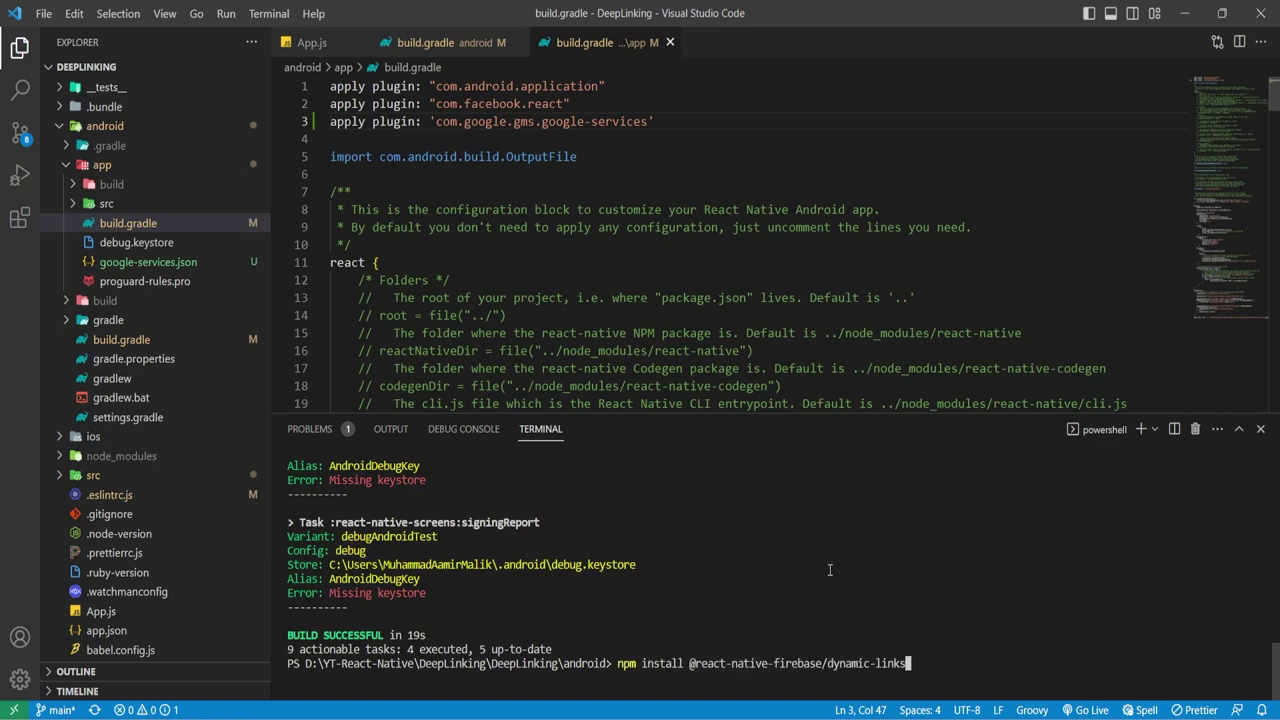
key("ctrl+shift+Left")
key("ctrl+shift+Left")
key("ctrl+shift+Left")
key("ctrl+shift+Left")
key("ctrl+shift+Left")
key("ctrl+shift+Left")
key("ctrl+shift+Left")
key("ctrl+c")
key("BackSpace")
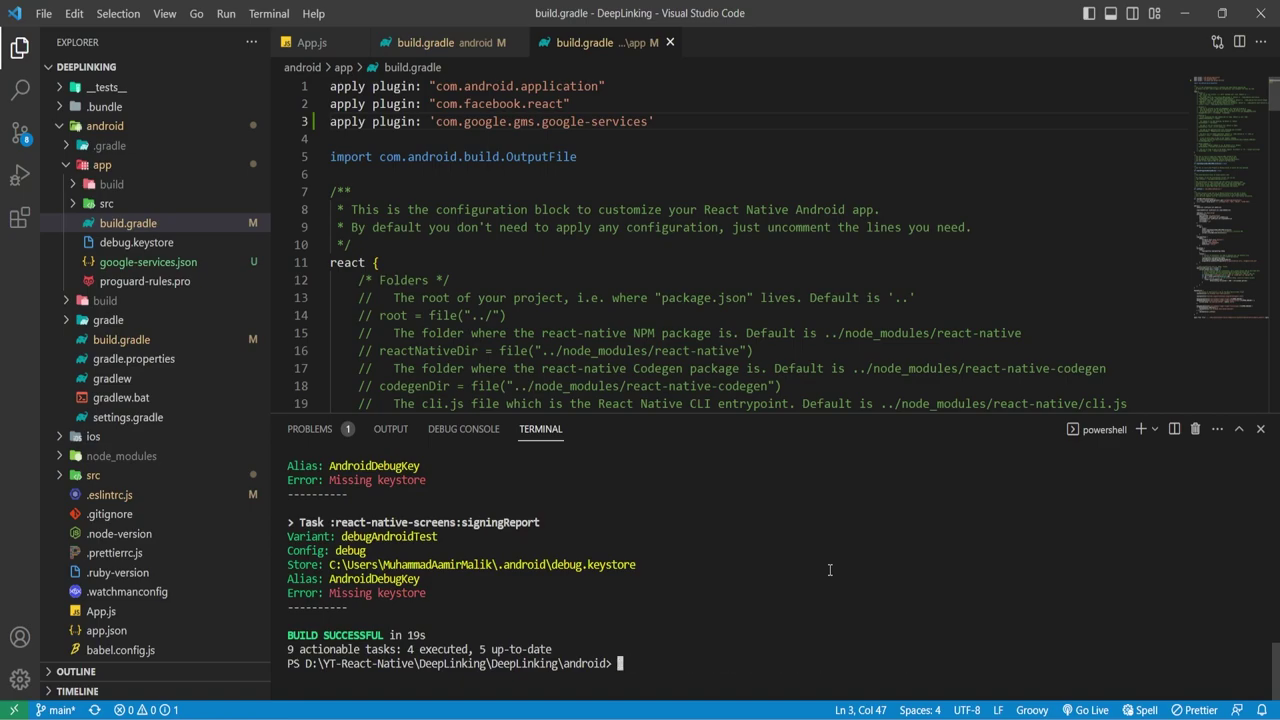
type("cd ..")
key("Return")
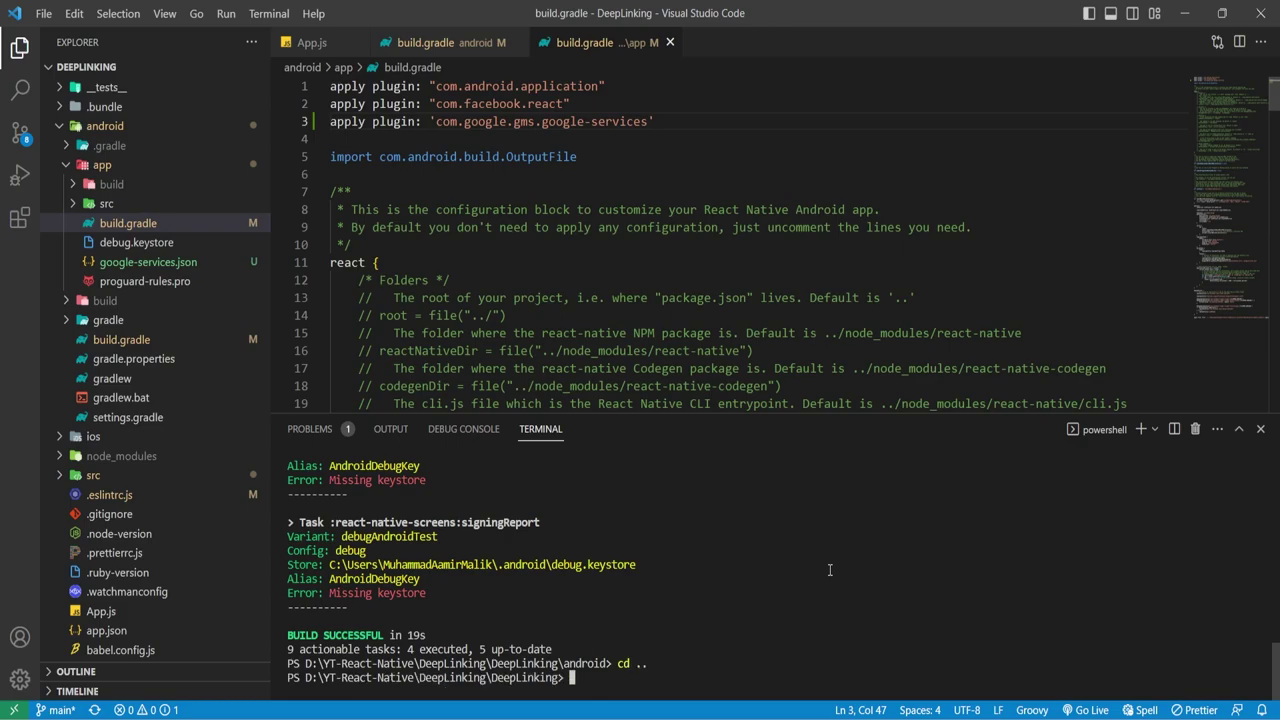
key("ctrl+v")
key("Return")
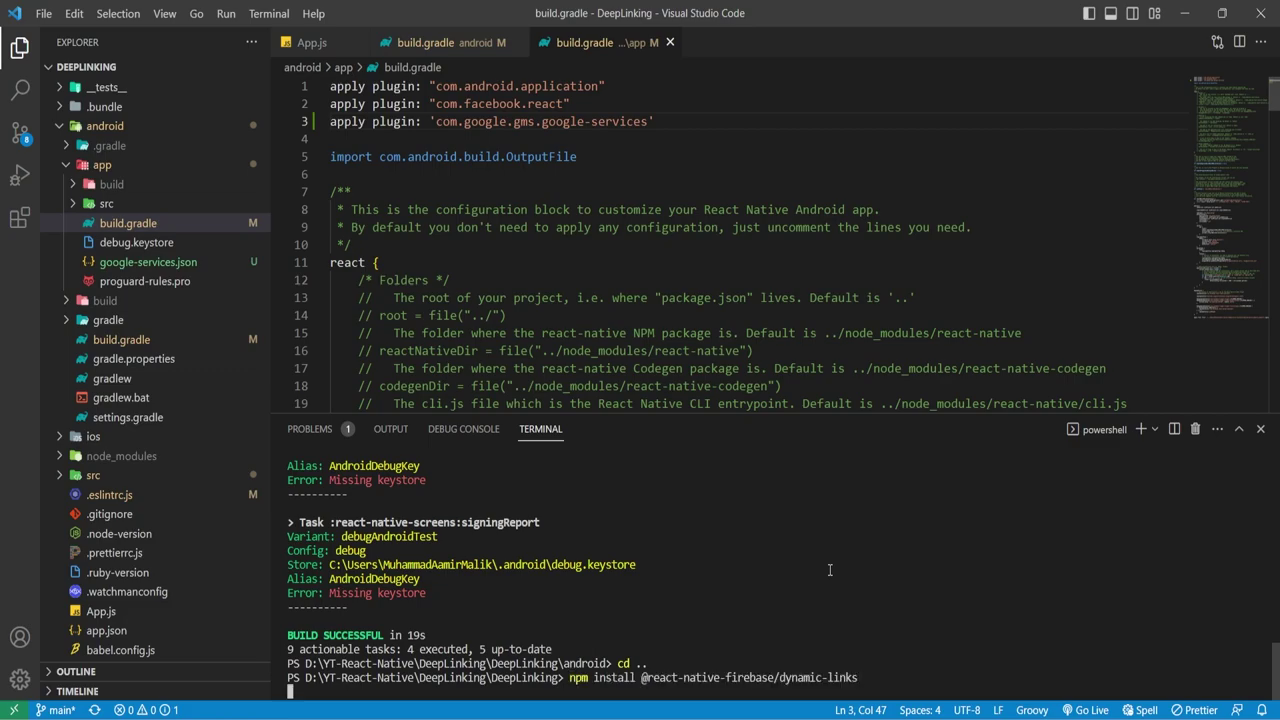
Step: Return to the Dynamic Links article in the browser and open the Firebase console link from Step 2 in a new tab
key("alt+Tab")
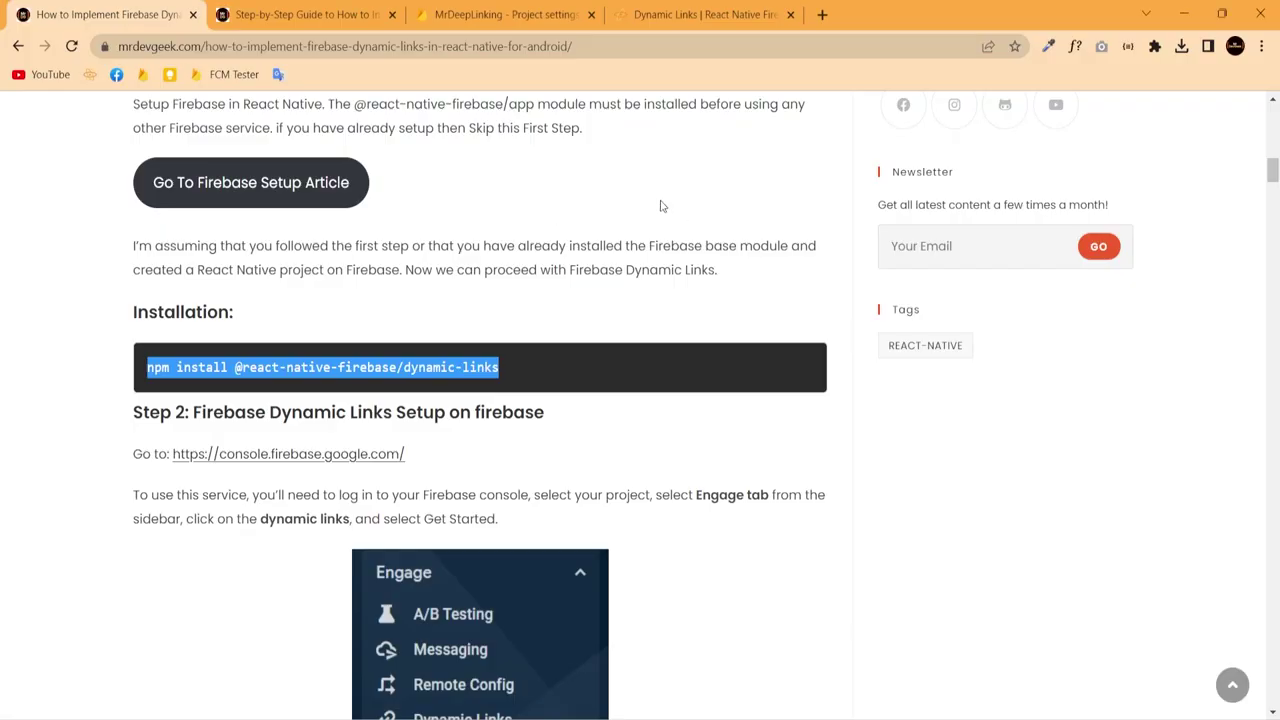
scroll(626, 380, "down", 2)
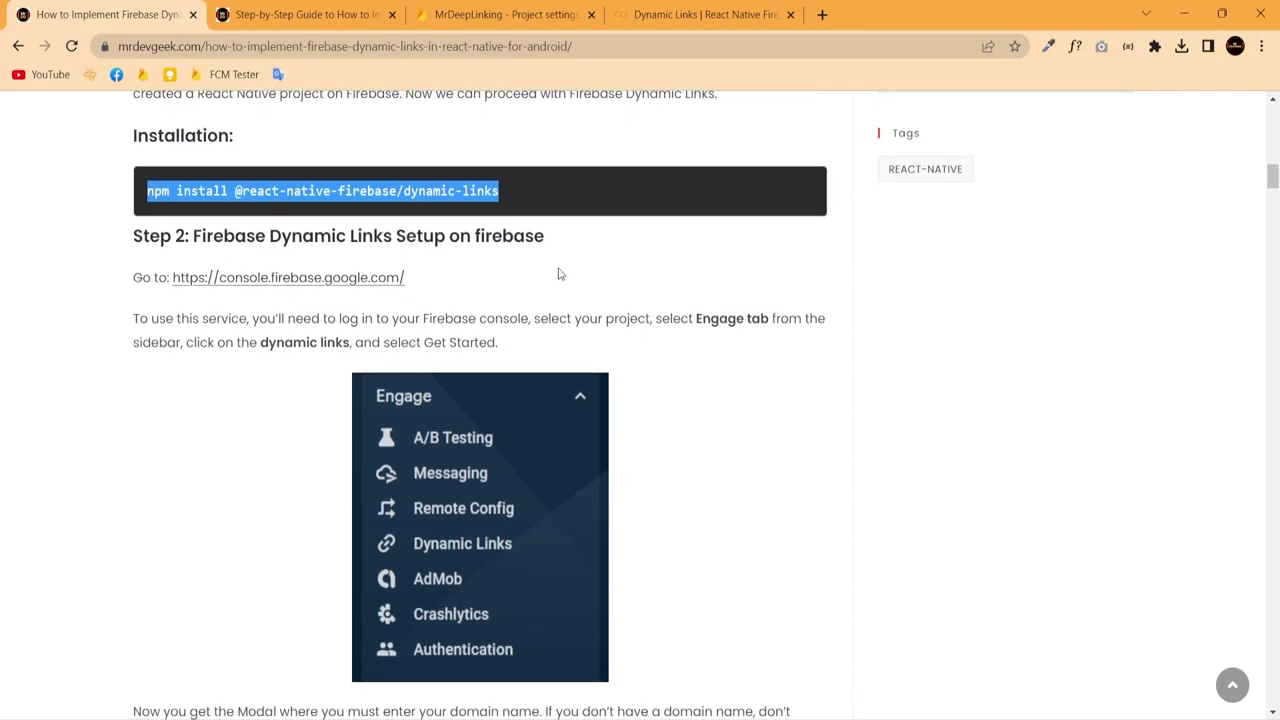
middle_click(294, 281)
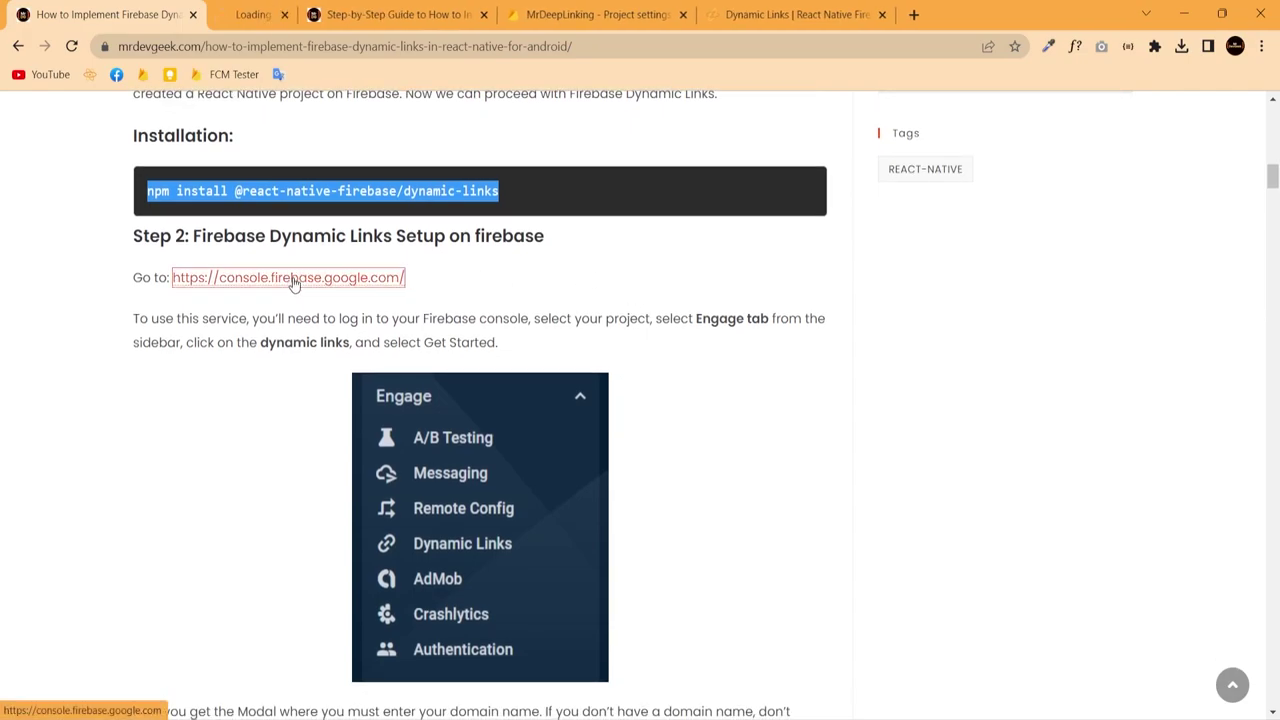
left_click(335, 12)
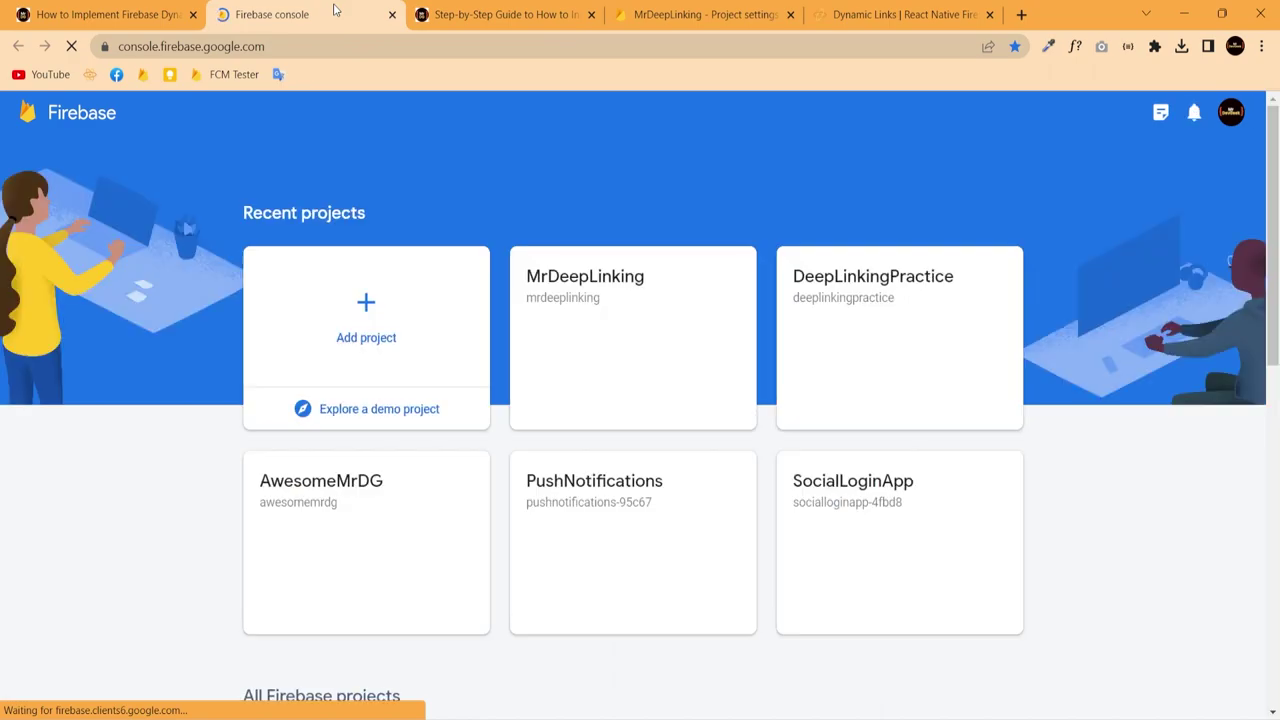
Step: Open the MrDeepLinking project and go to its Dynamic Links page in the Engage category
left_click(626, 326)
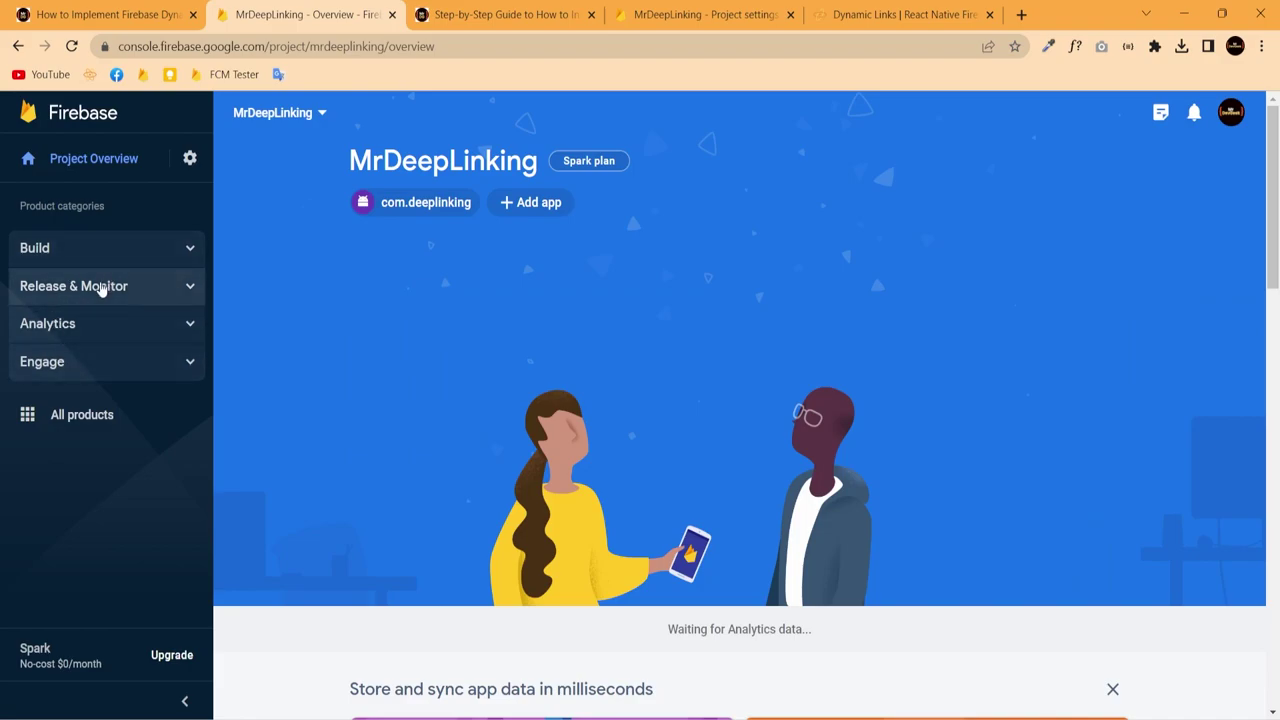
left_click(145, 371)
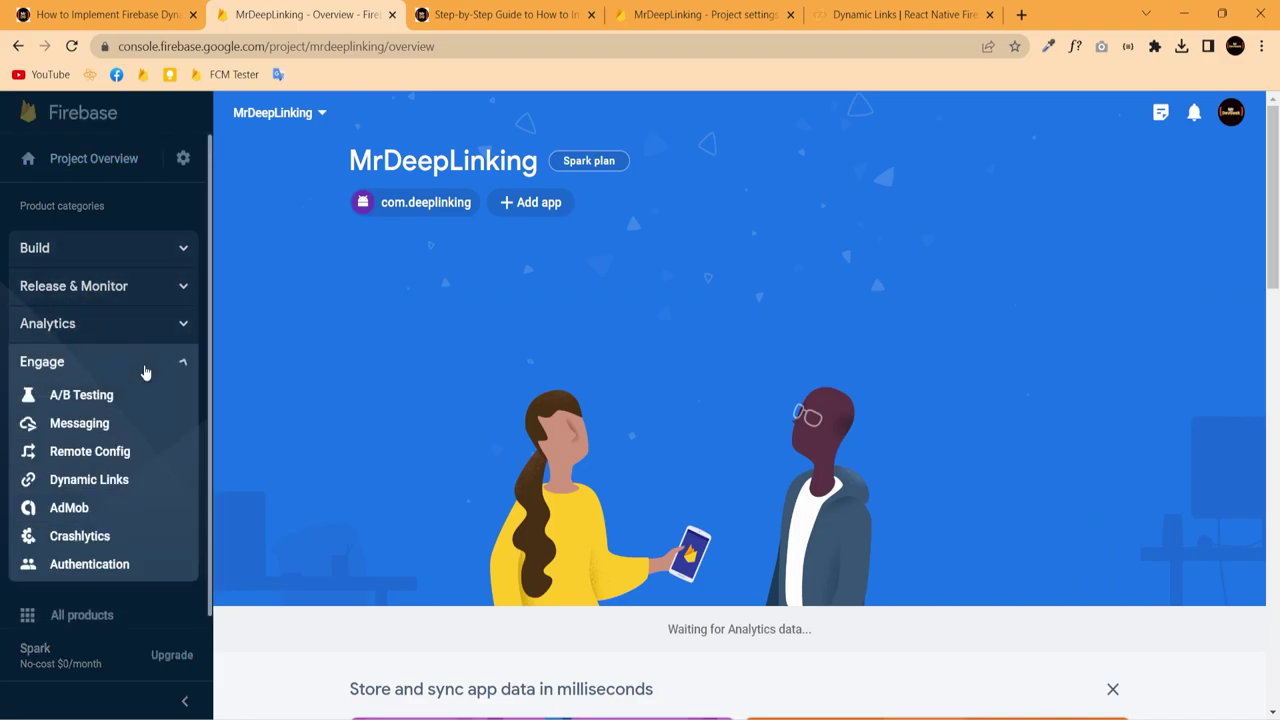
left_click(80, 482)
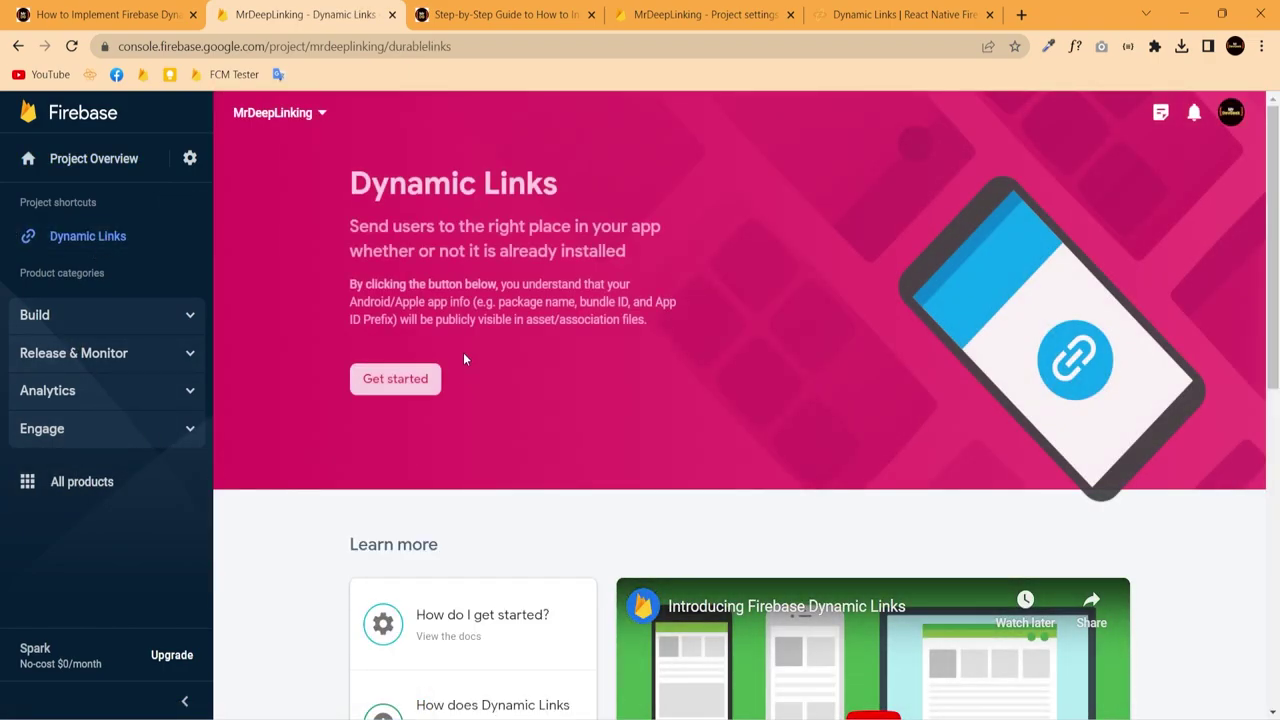
Step: Start the Dynamic Links setup and try to register MrdeepLinking.page.link as the URL prefix domain
left_click(404, 377)
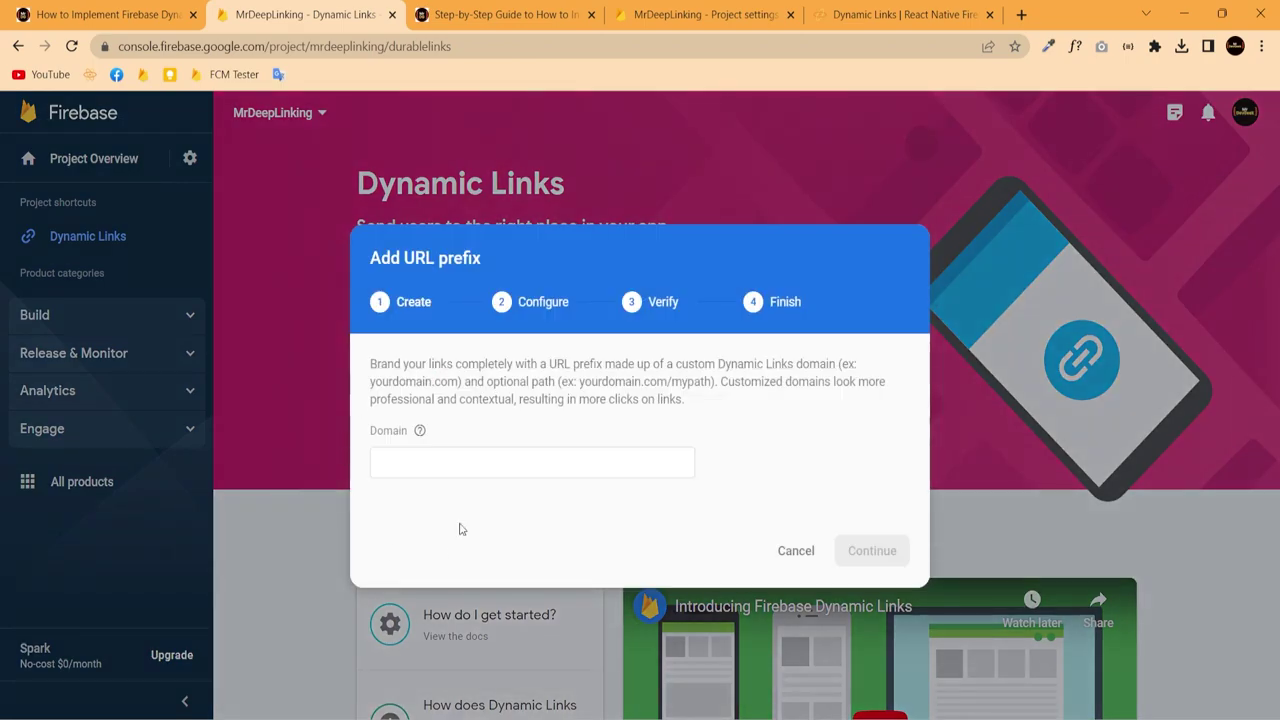
left_click(457, 464)
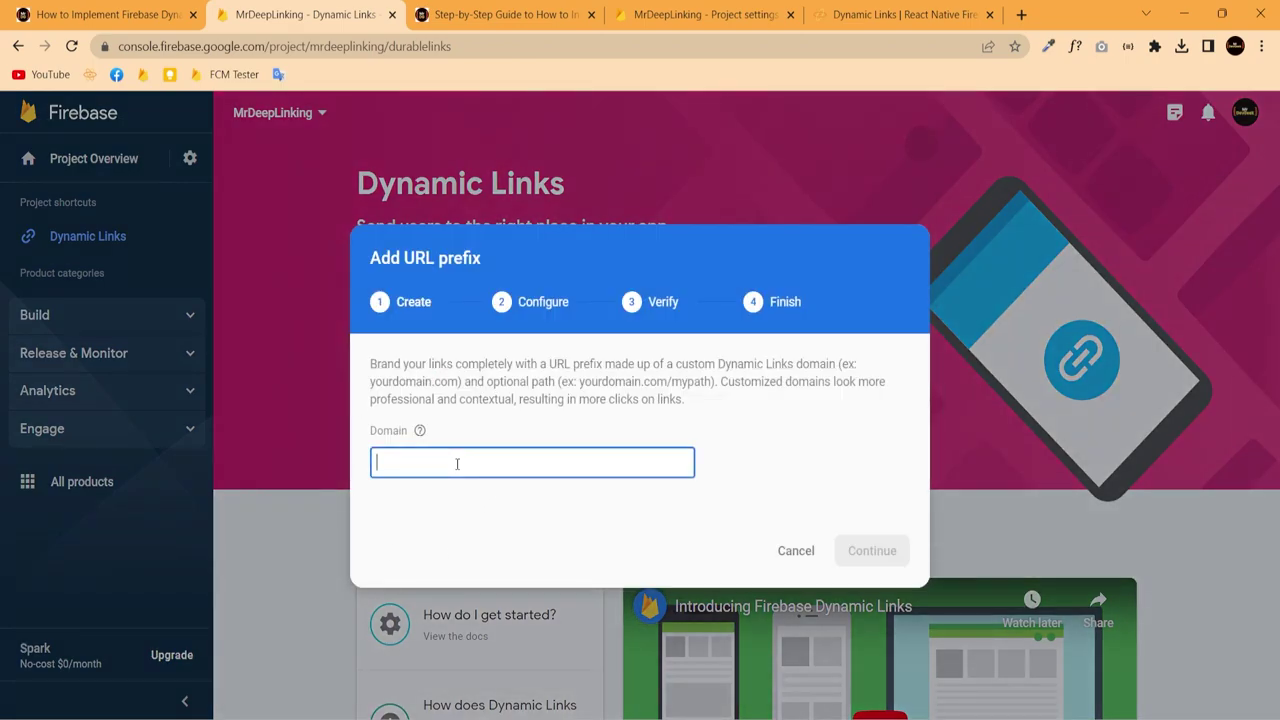
type("Mrdeep")
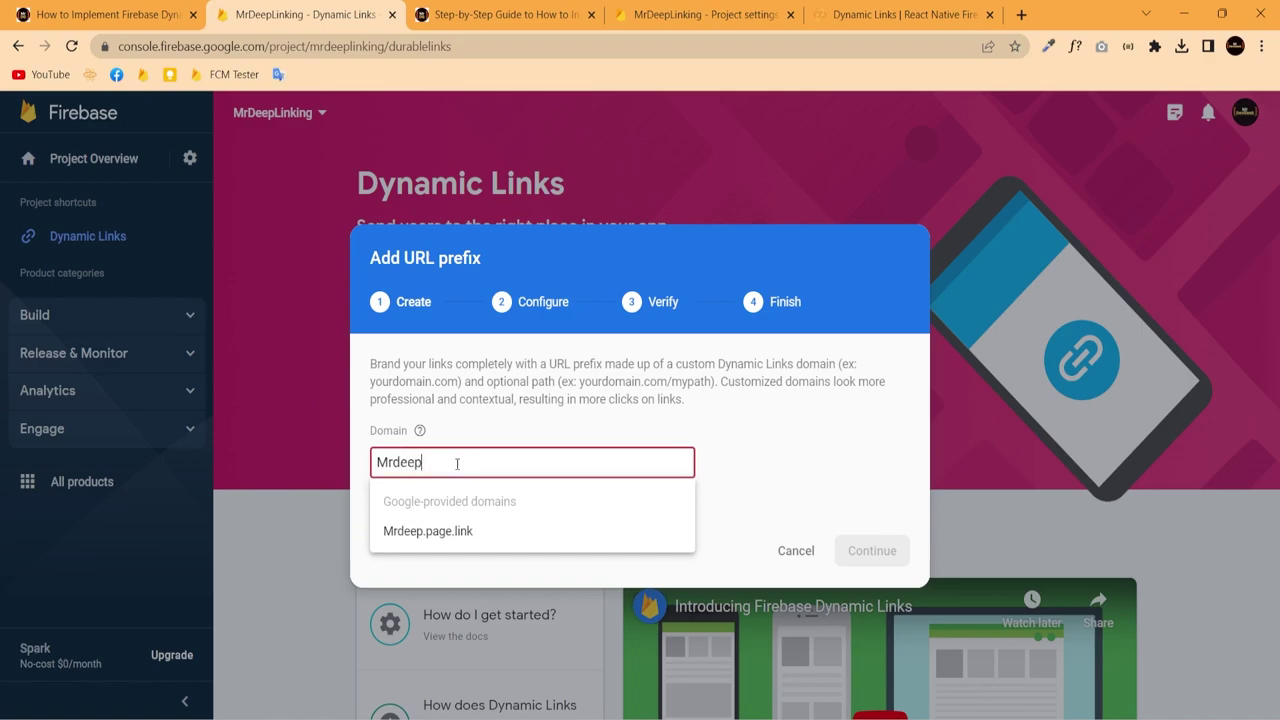
type("Linking")
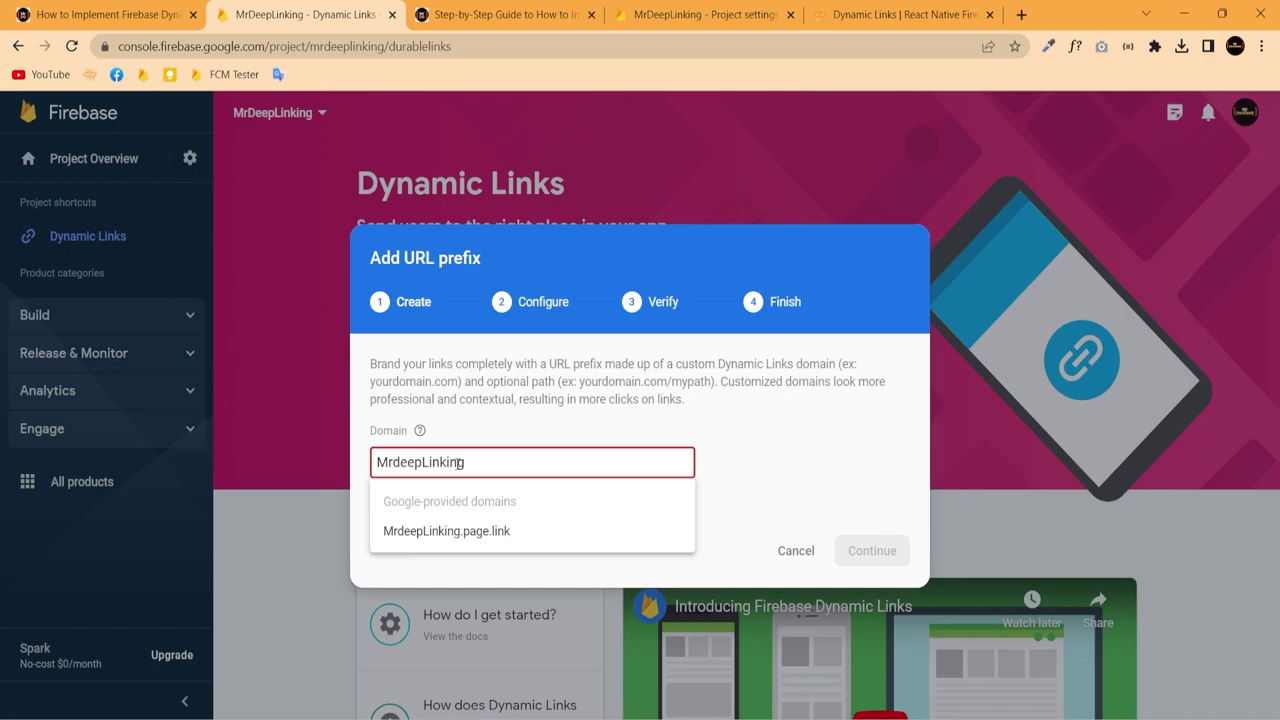
left_click(457, 532)
left_click(874, 548)
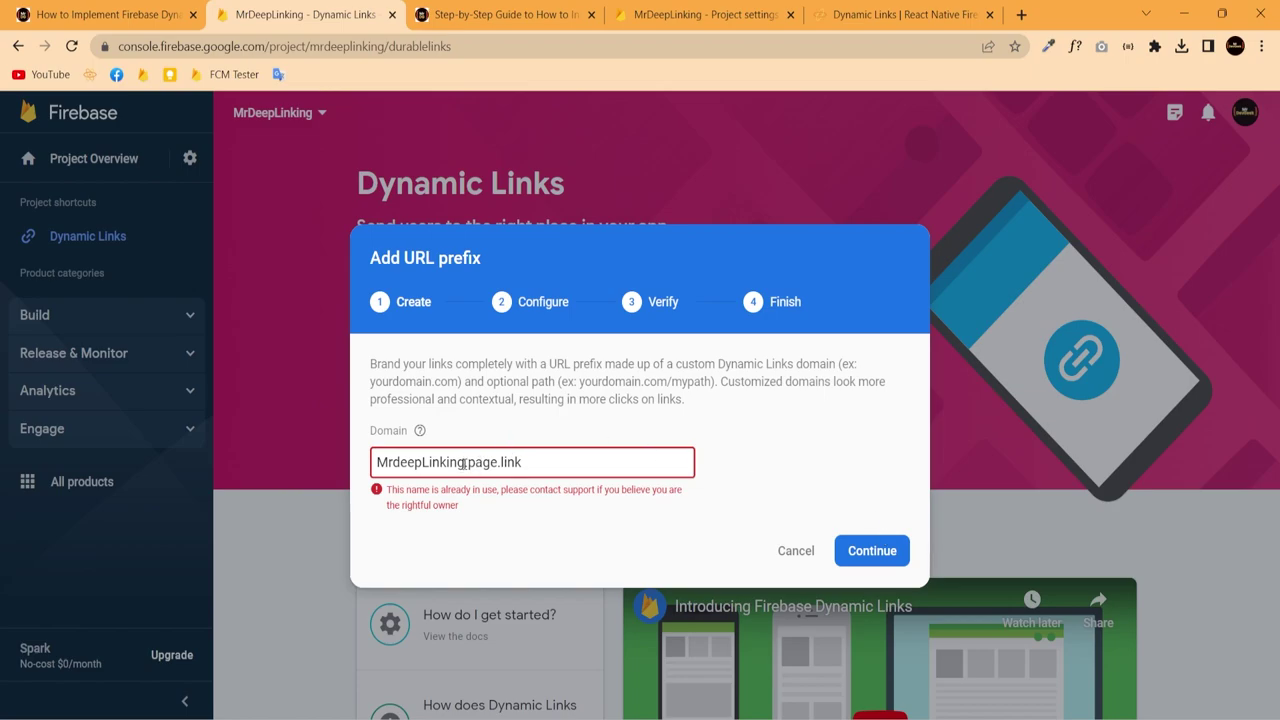
Step: Change the URL prefix domain to MrdeepLInk.page.link and complete adding the prefix
key("BackSpace")
key("BackSpace")
key("BackSpace")
key("BackSpace")
key("BackSpace")
key("BackSpace")
key("BackSpace")
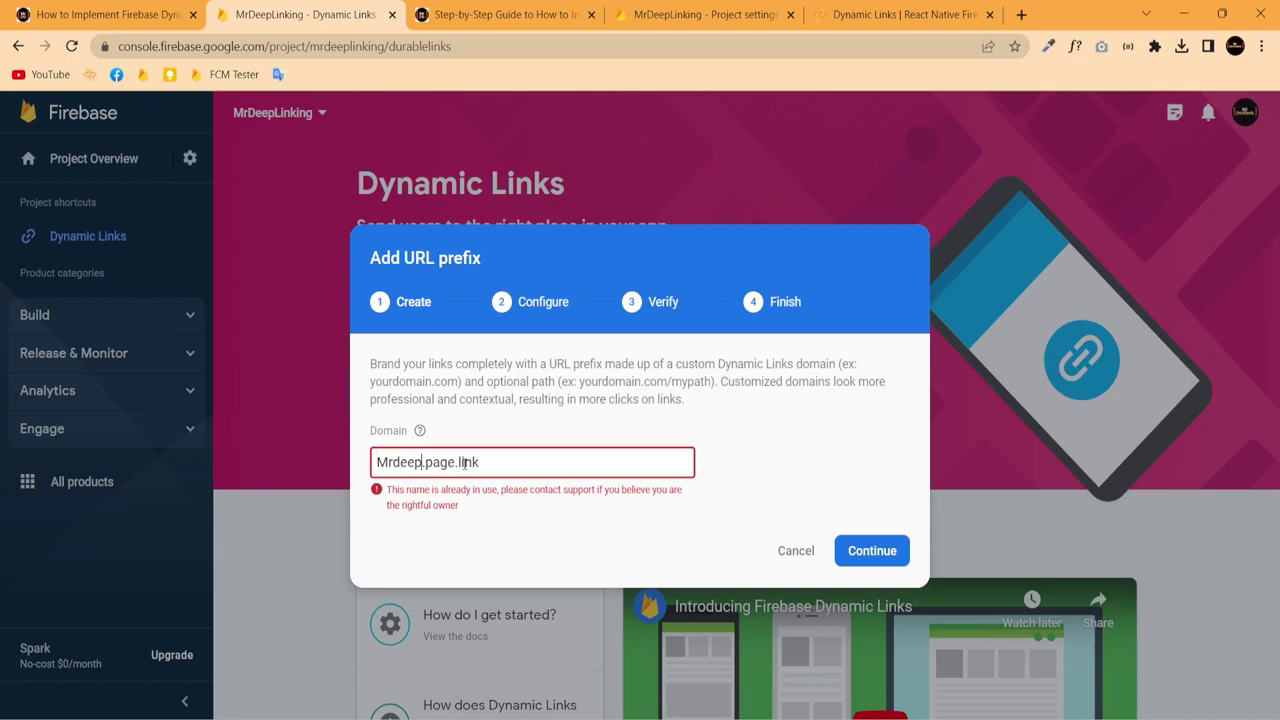
type("LInk")
left_click(872, 553)
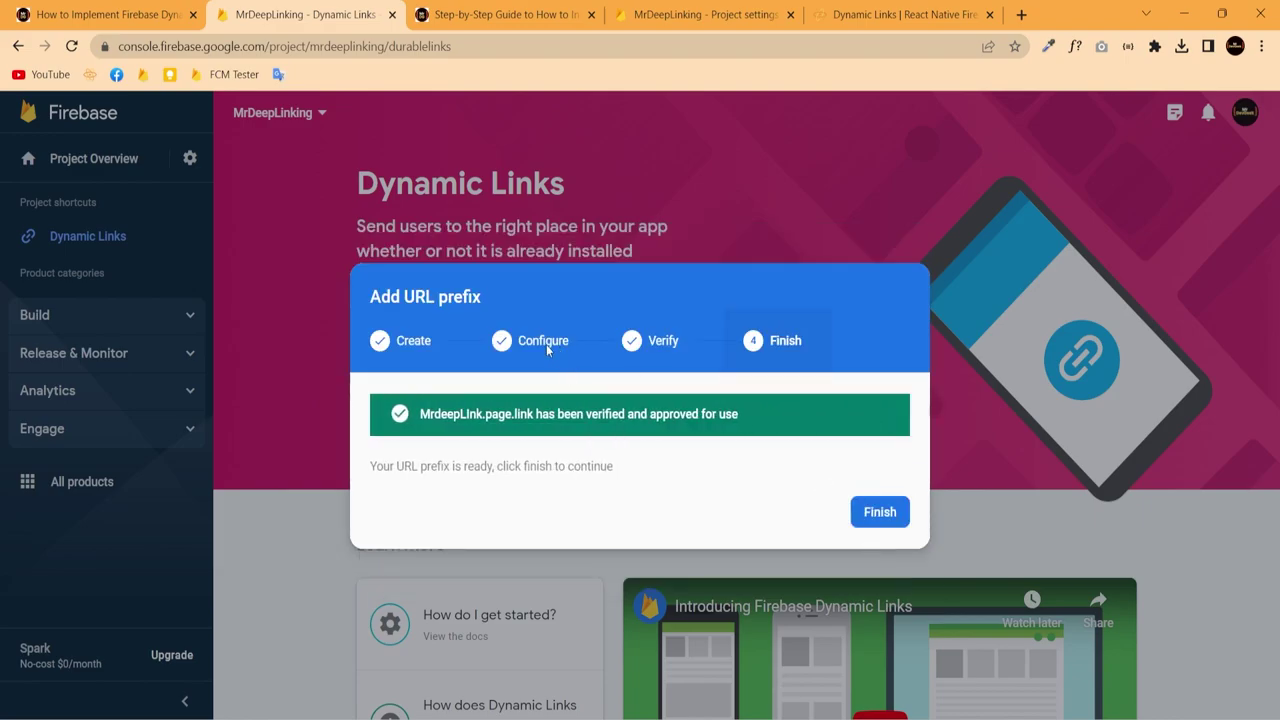
left_click(884, 512)
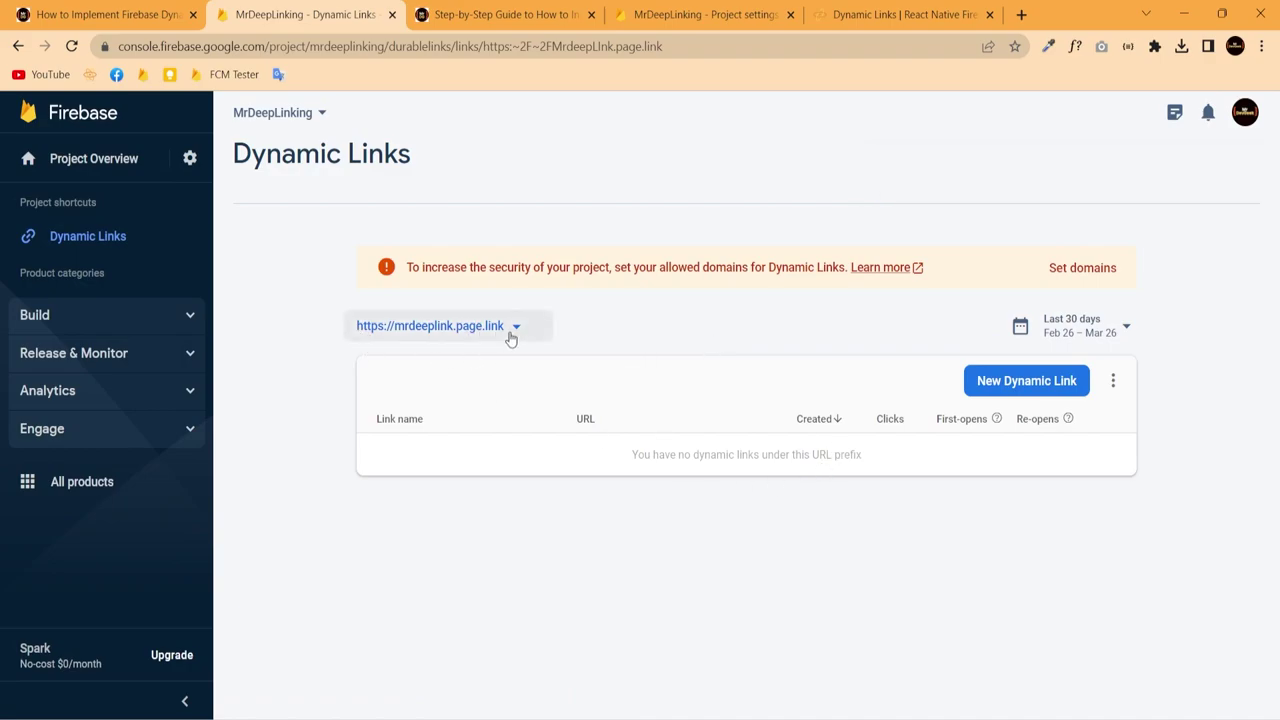
Step: Start a new dynamic link under the mrdeeplink.page.link prefix and accept the suggested short path naxz
left_click(1008, 387)
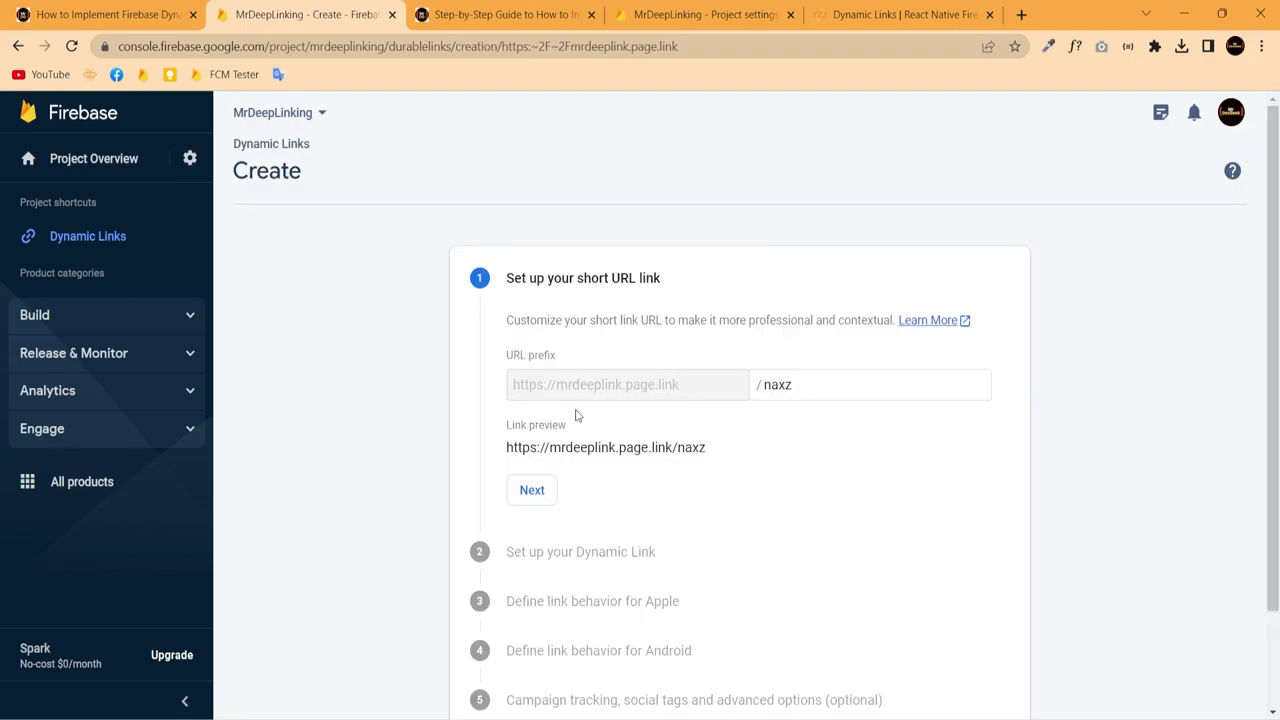
double_click(781, 388)
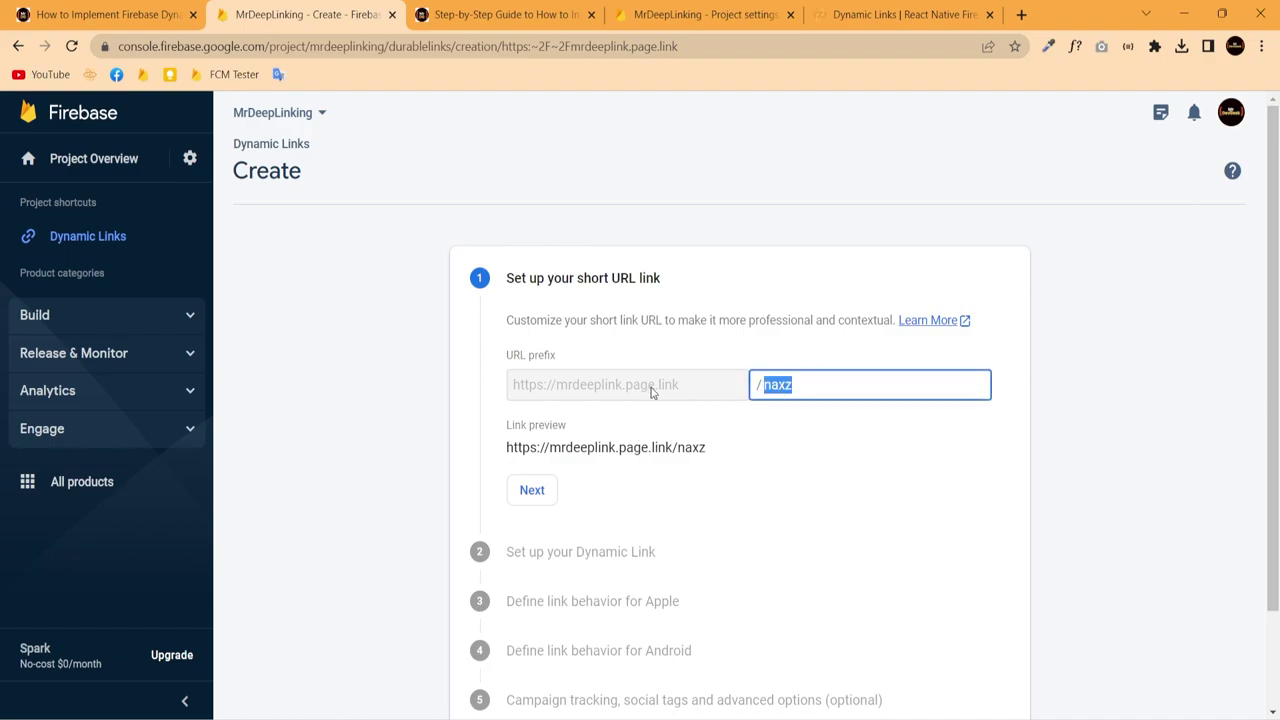
left_click(706, 390)
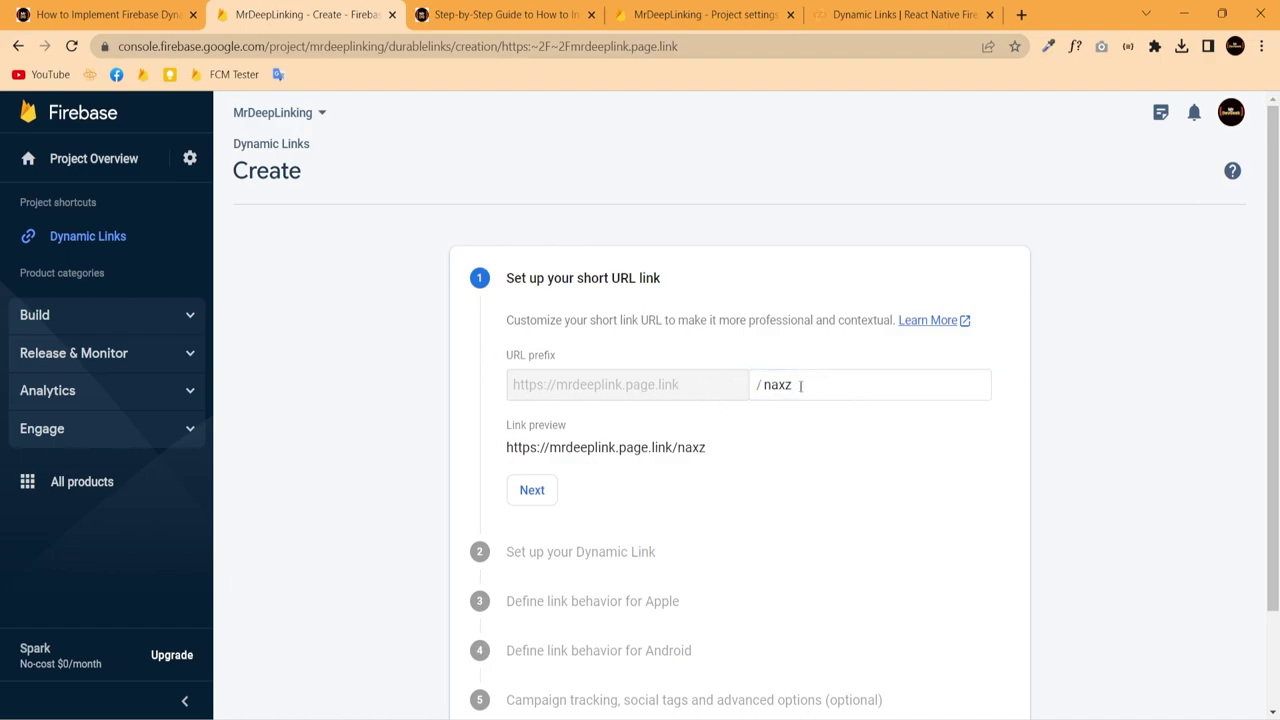
left_click_drag(760, 388, 828, 387)
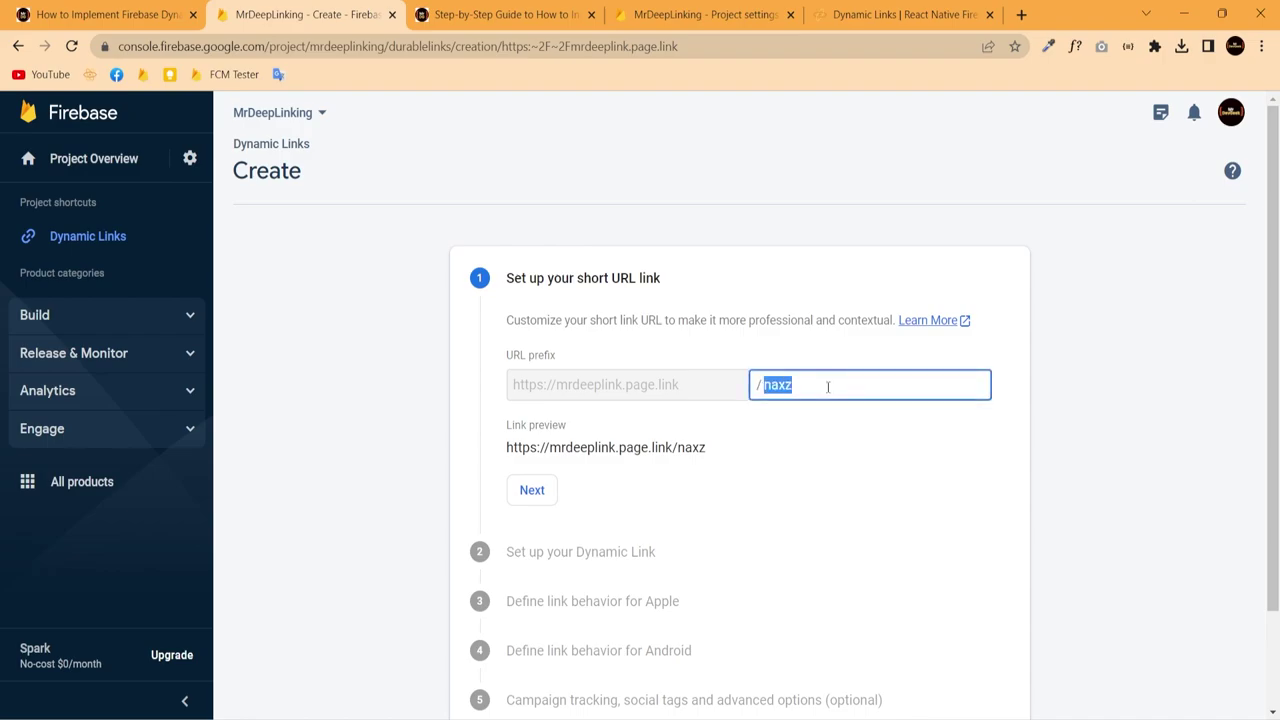
left_click(531, 490)
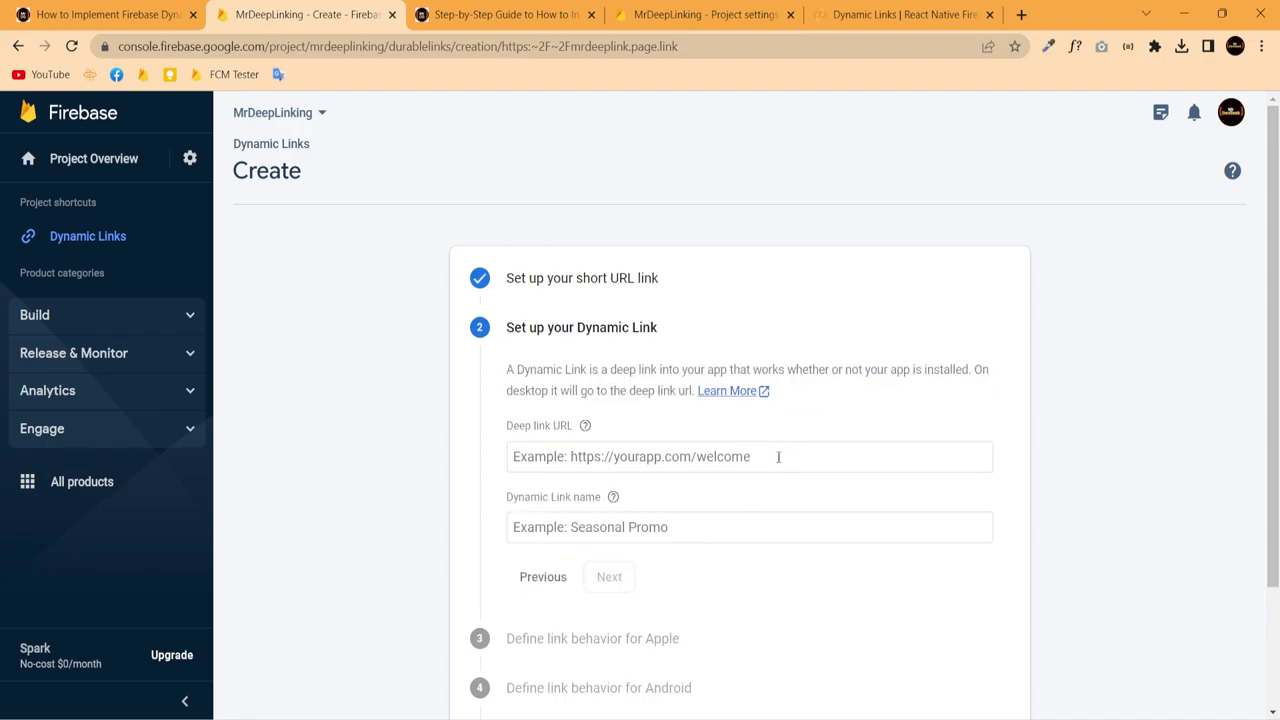
scroll(606, 490, "down", 1)
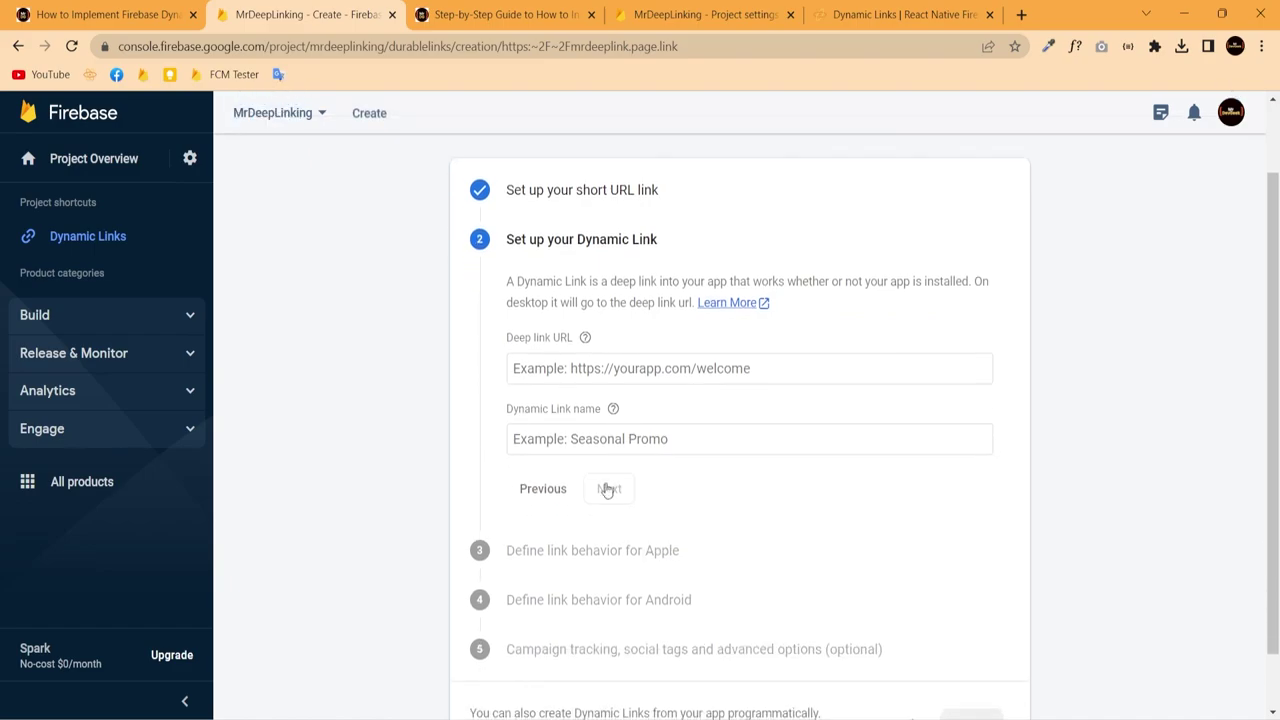
left_click(765, 372)
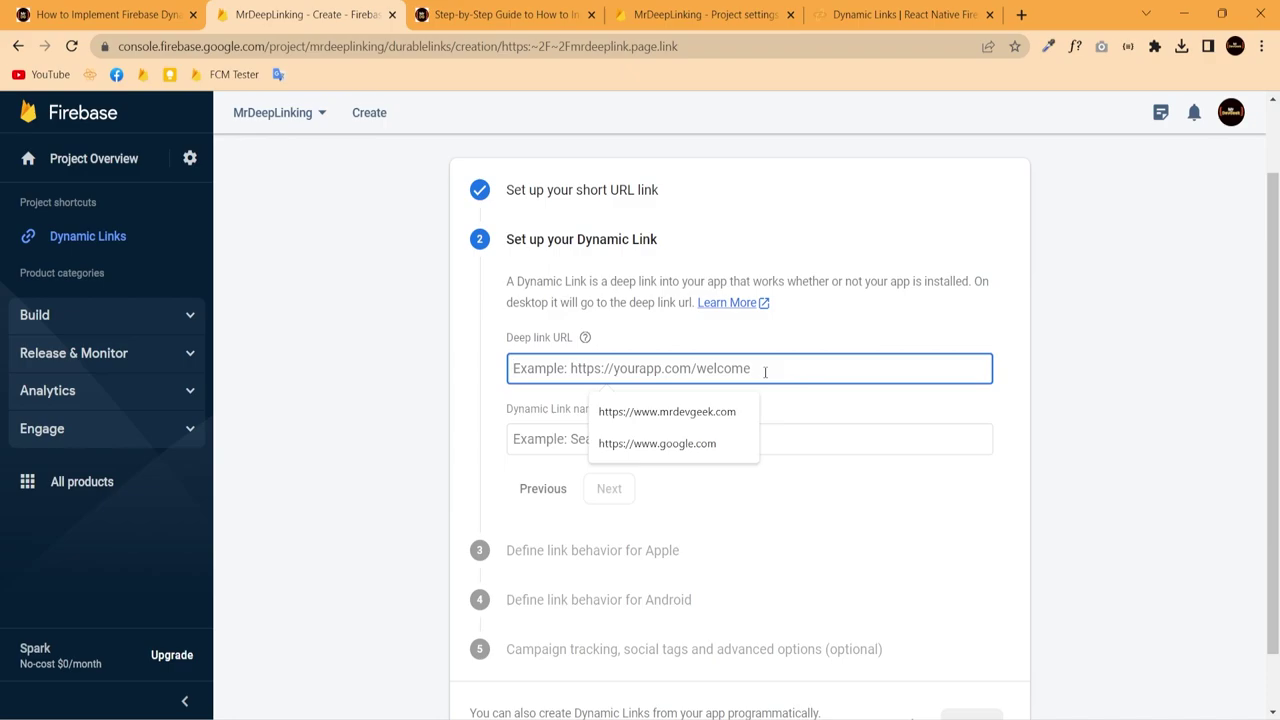
left_click(654, 418)
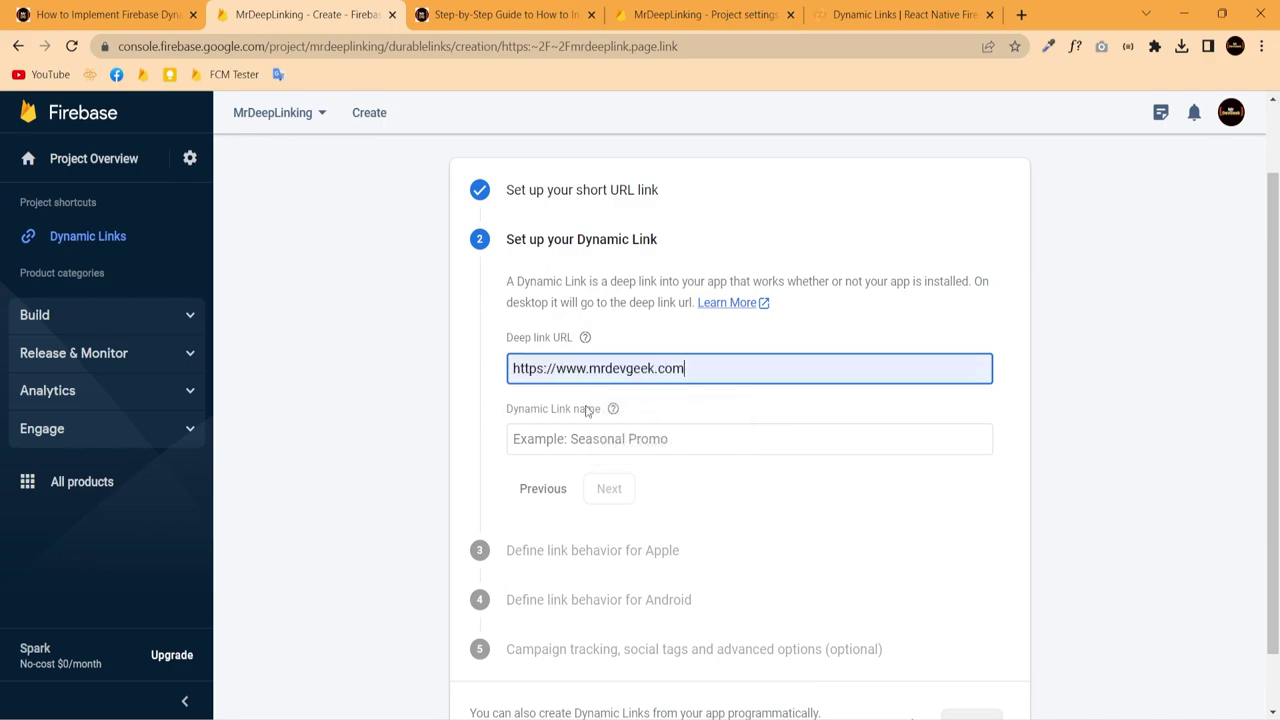
left_click(635, 447)
type("Mr")
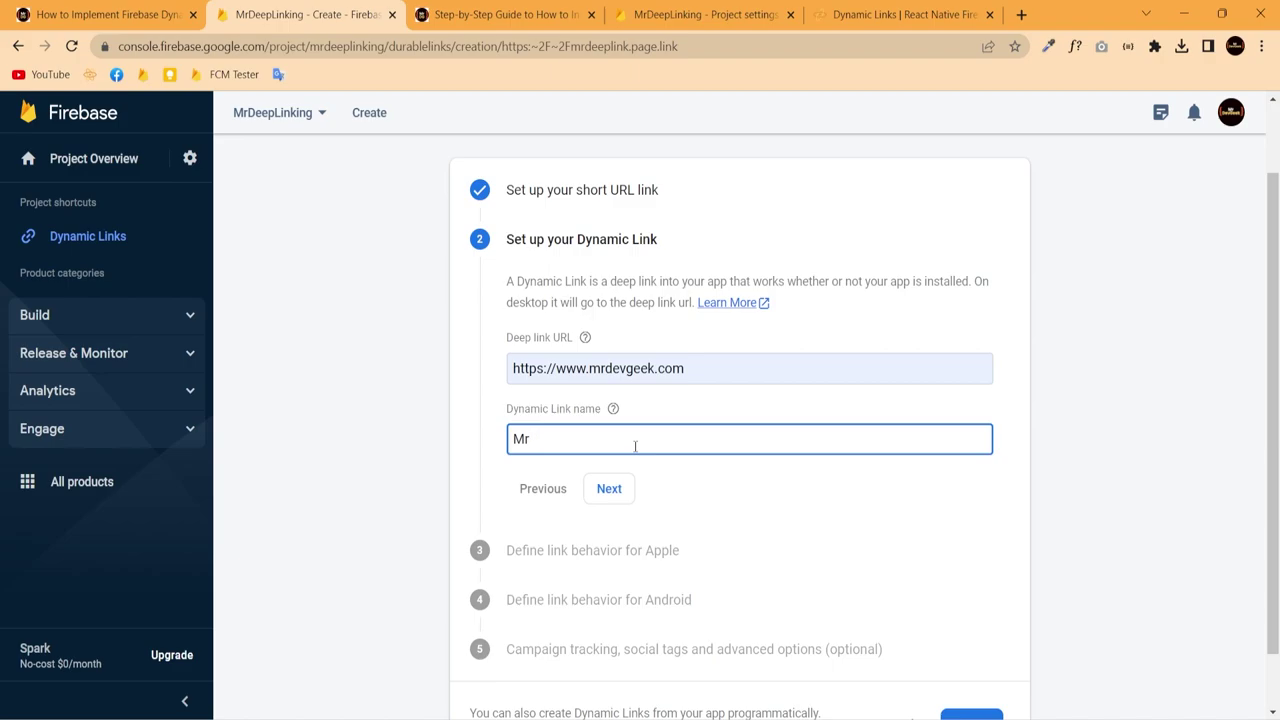
type("Deeplink")
left_click(612, 492)
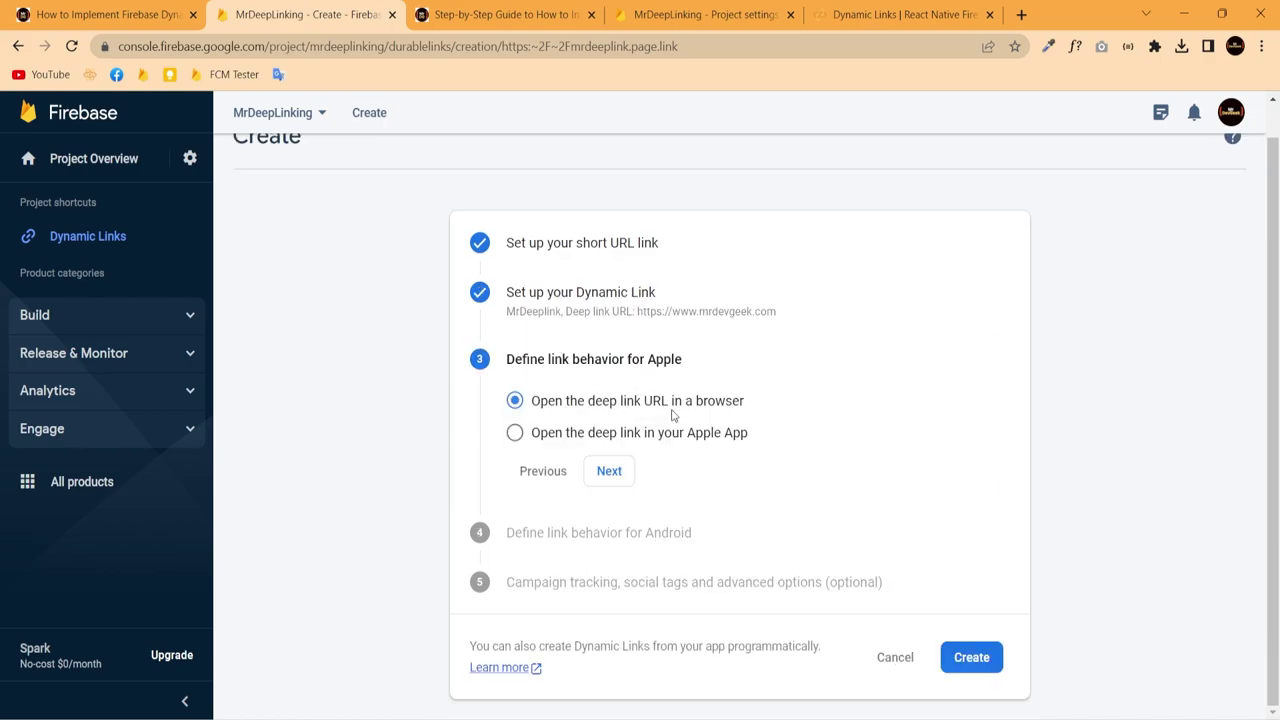
Step: Keep the browser behavior for Apple, and for Android open the link in the com.deeplinking app with the Google Play page as fallback
left_click(612, 472)
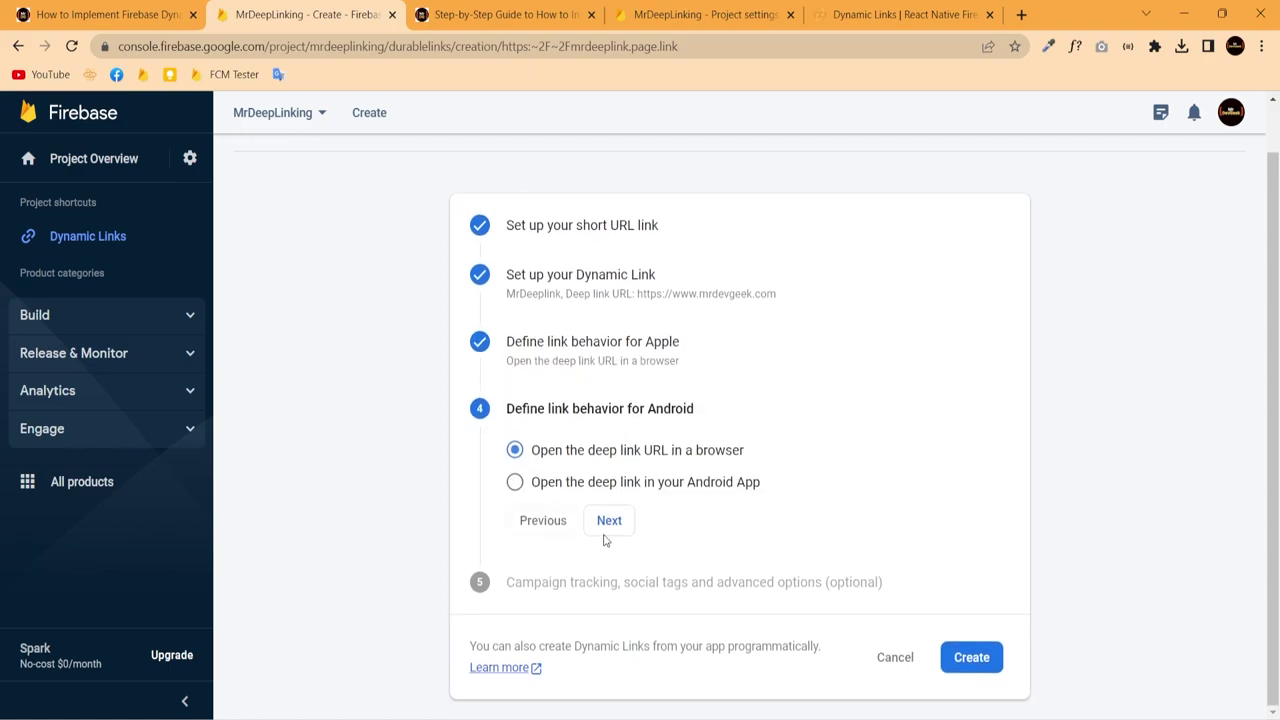
left_click(514, 482)
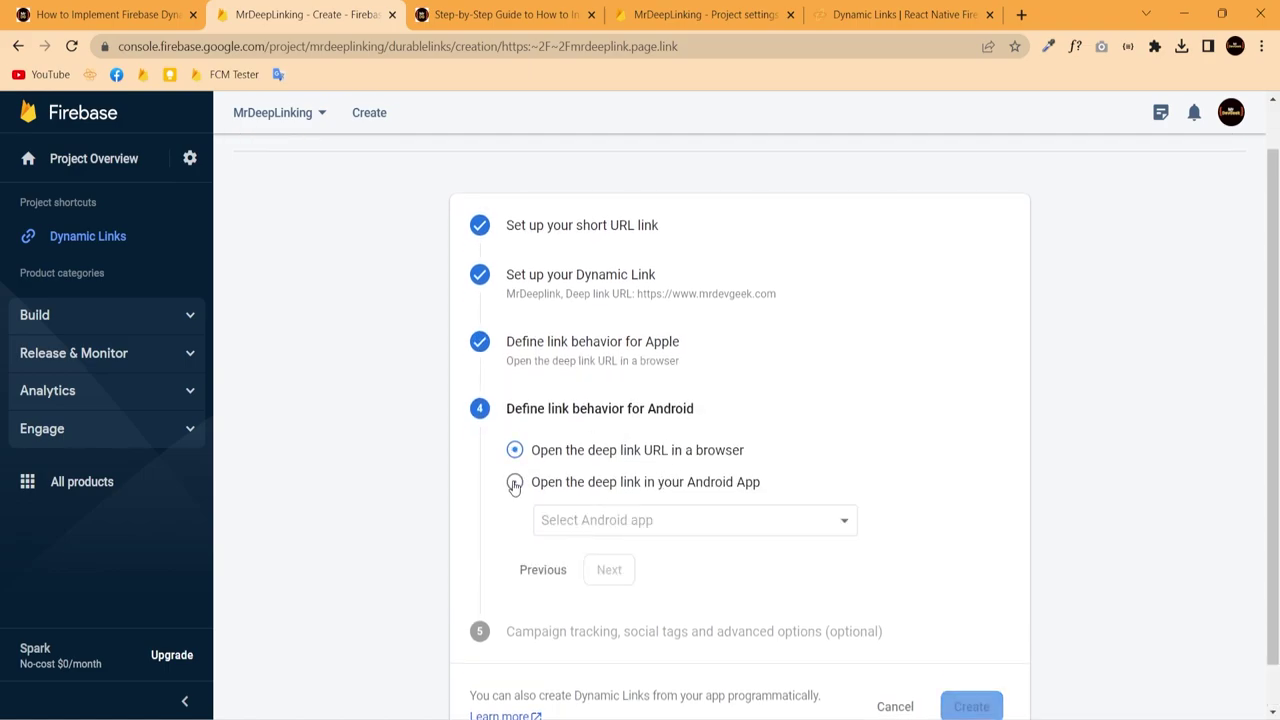
left_click(634, 478)
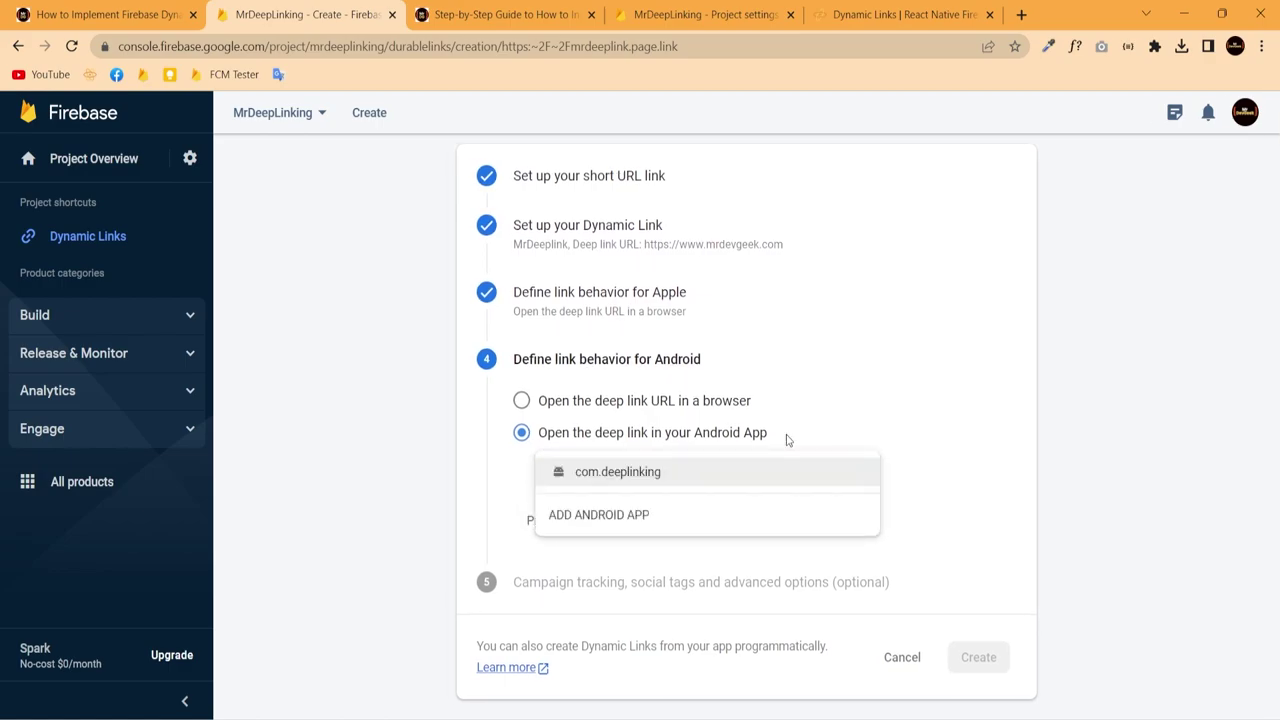
left_click(619, 474)
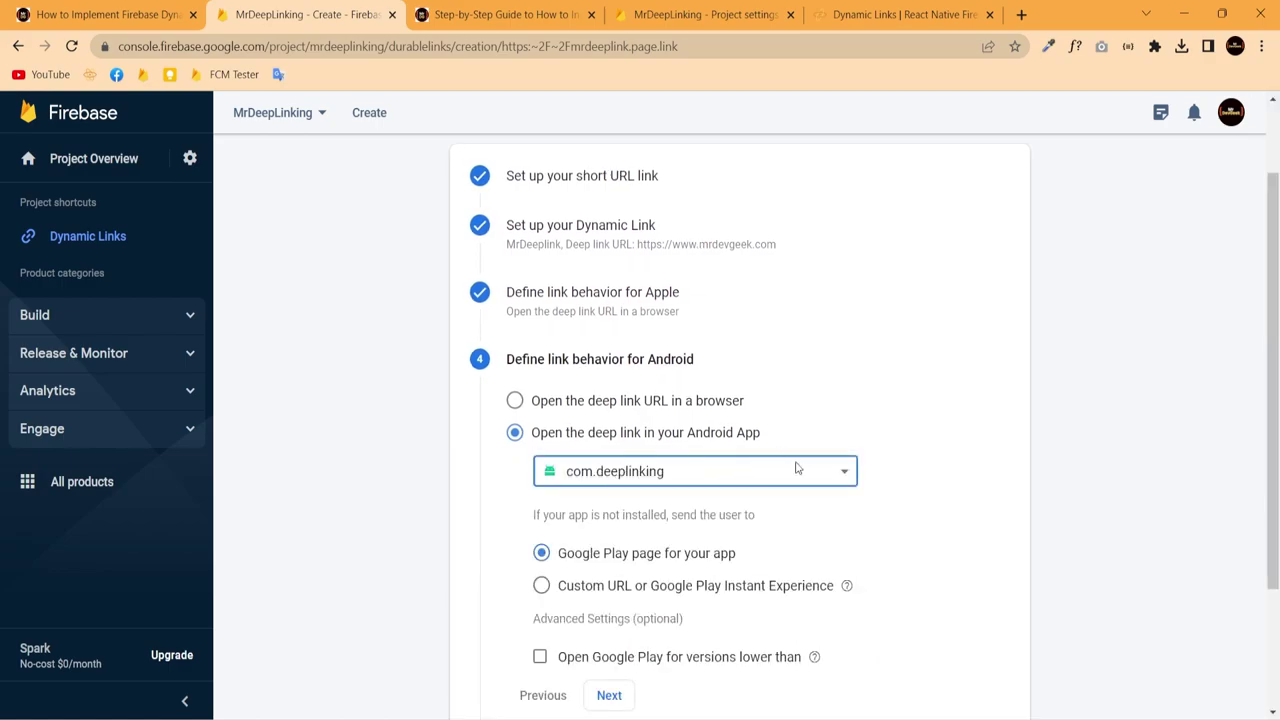
scroll(740, 420, "down", 2)
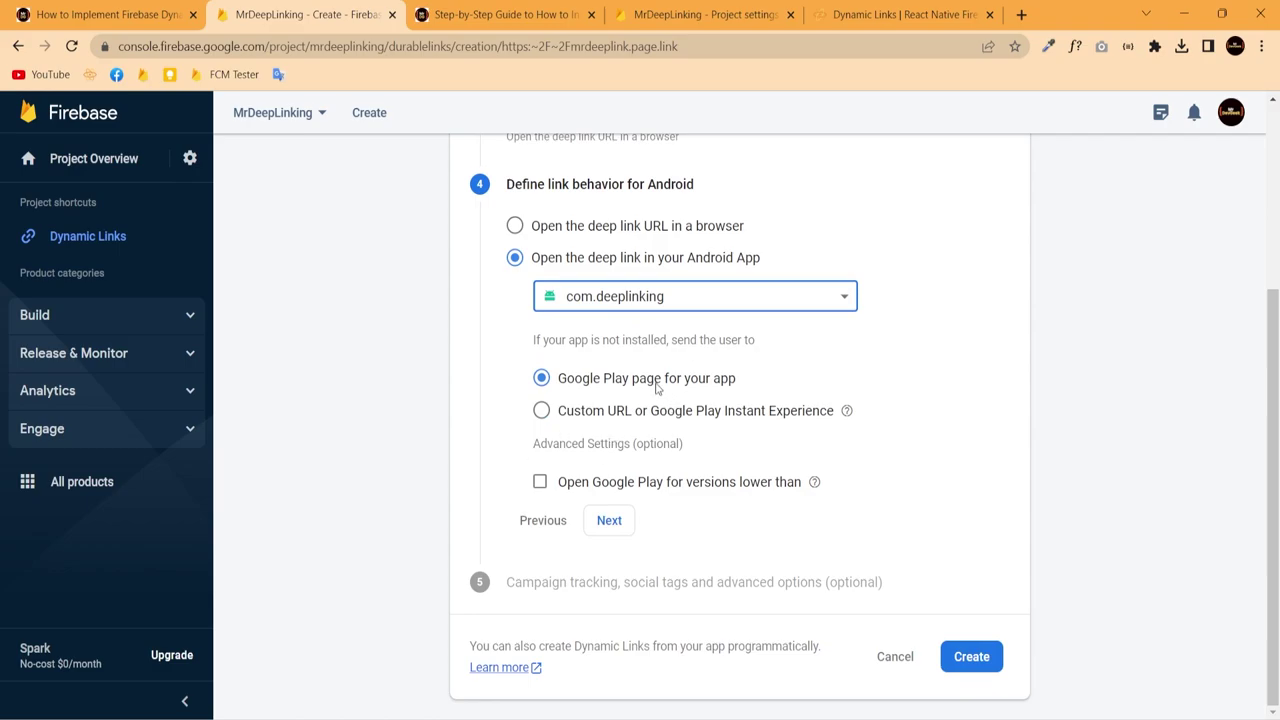
left_click(609, 520)
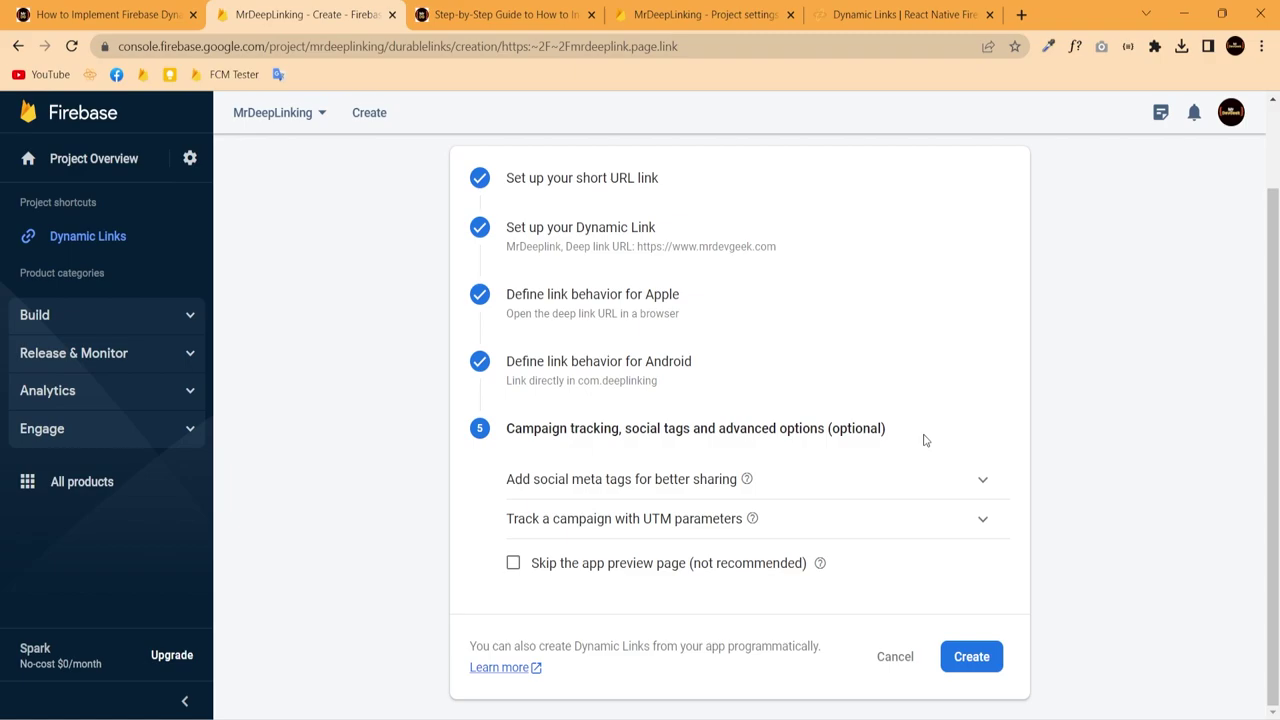
Step: Add social meta tags with the preview title Holiday Promotions and the suggested cdn.pixabay.com productivity picture as preview image URL
left_click(940, 476)
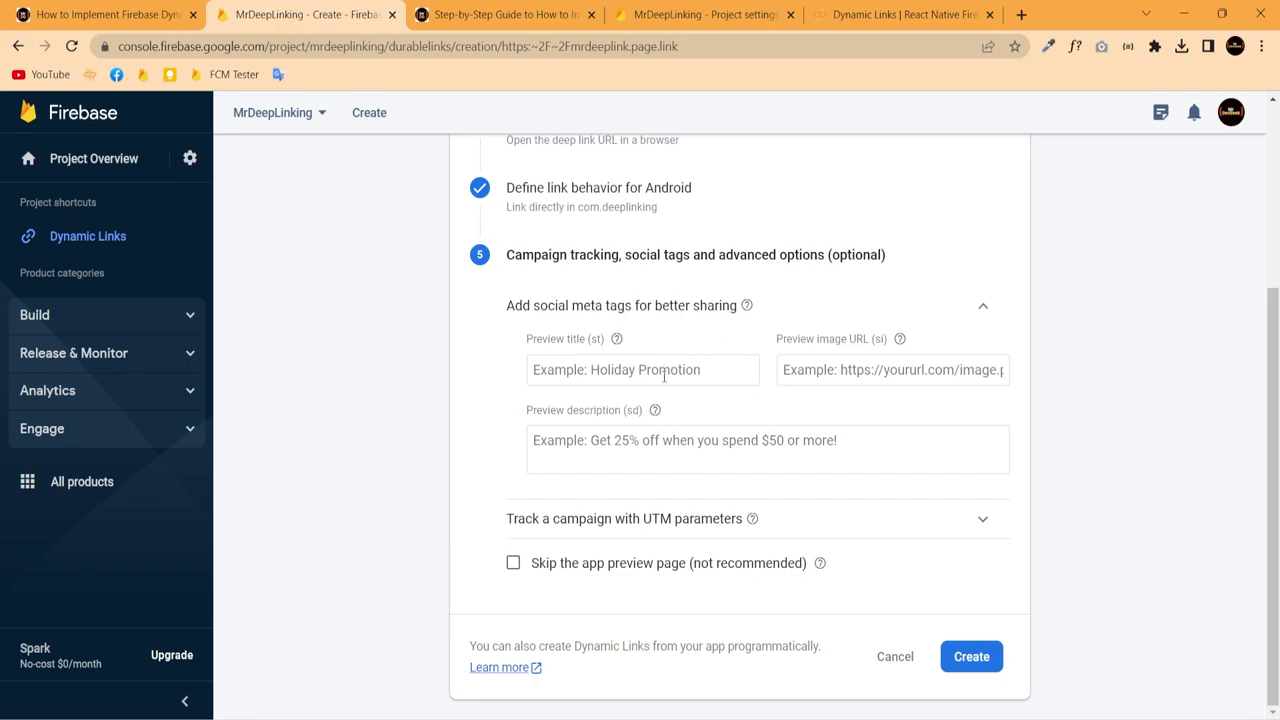
left_click(720, 377)
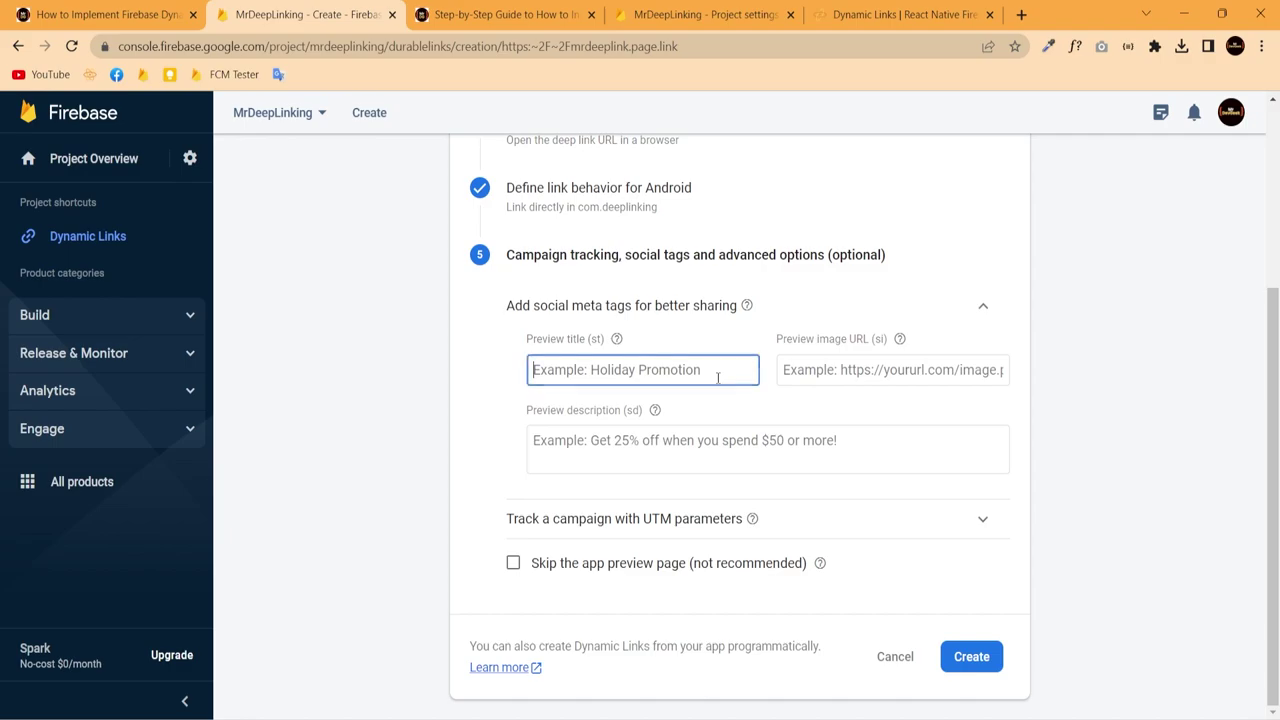
type("H")
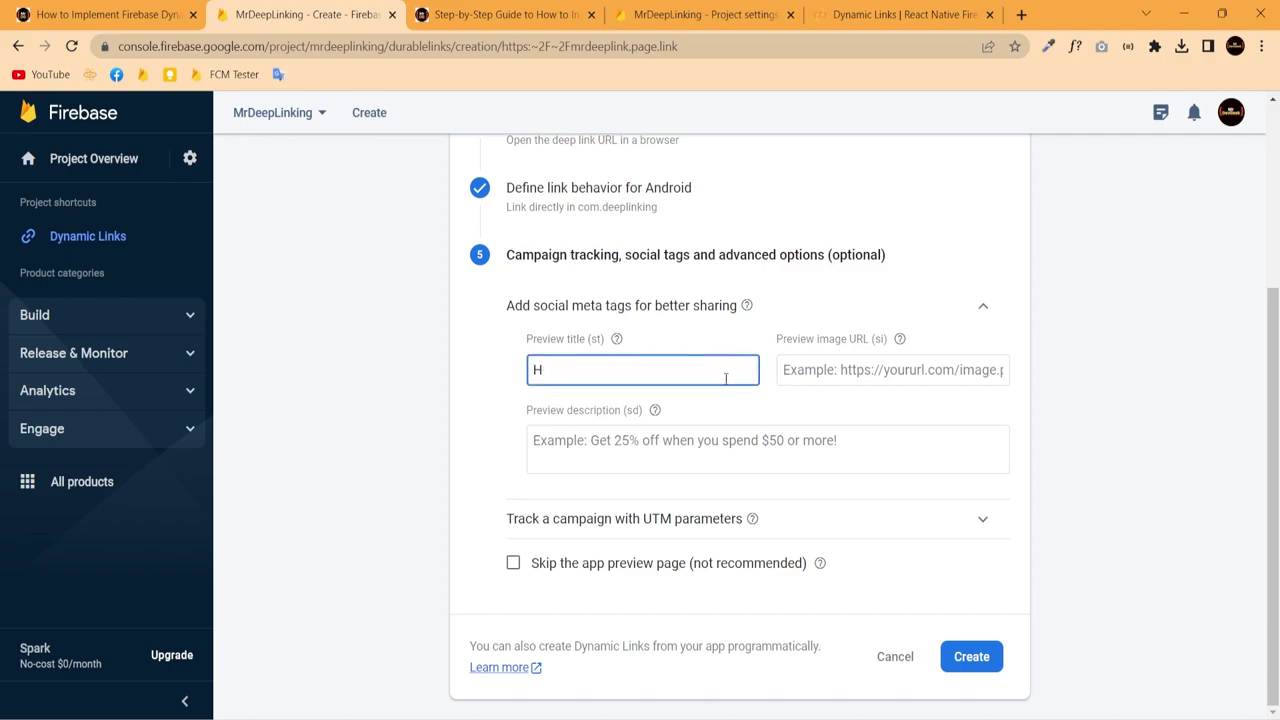
type("Oliday Promotions")
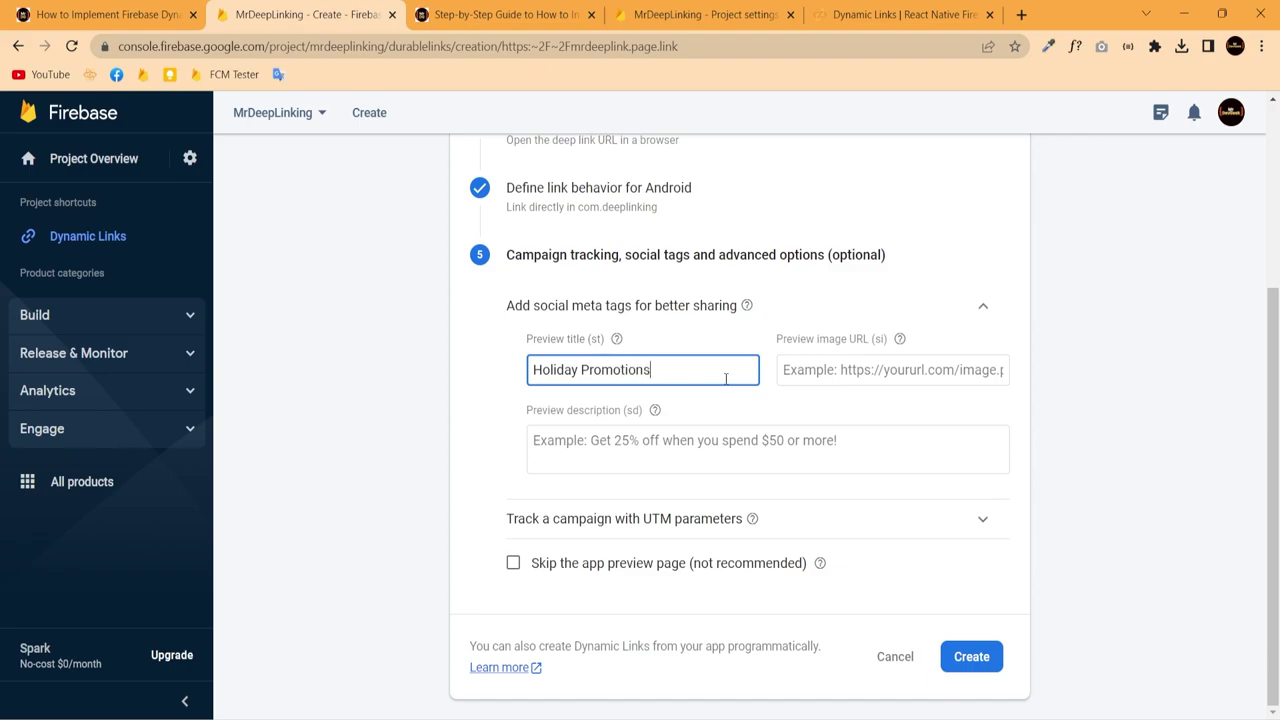
left_click(830, 370)
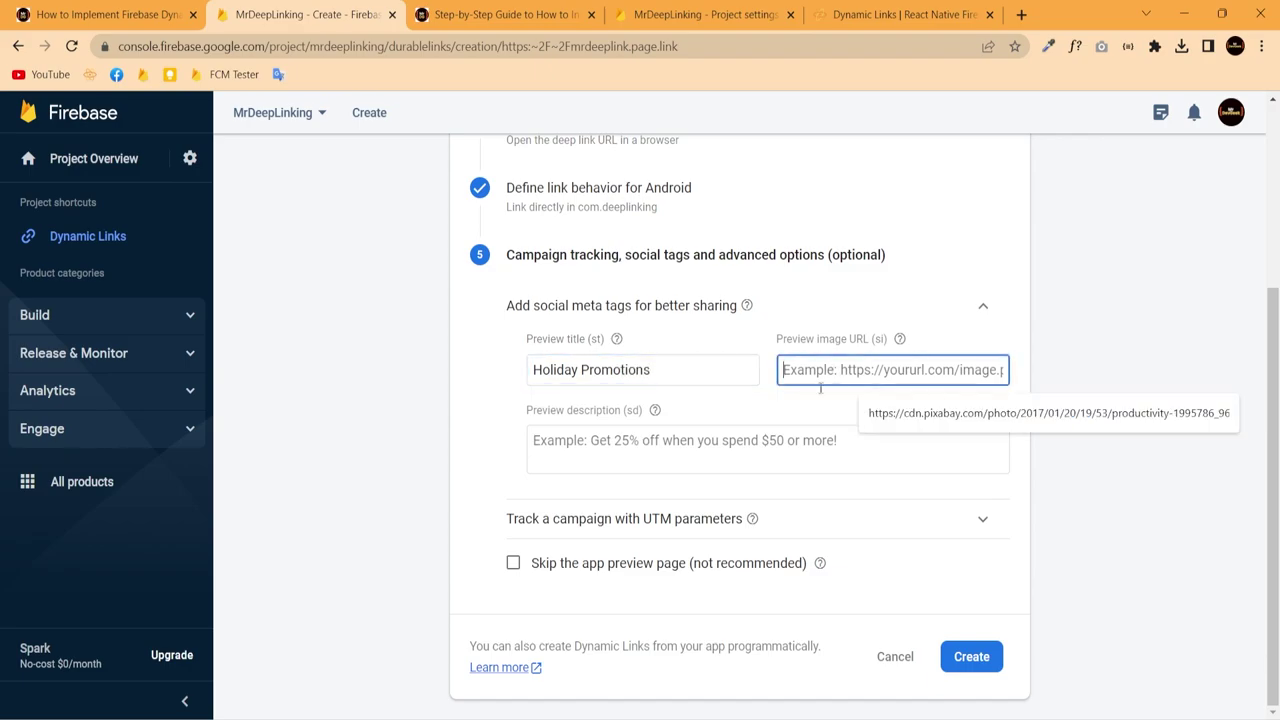
left_click(957, 418)
Step: View the preview image from its copied URL in a new browser tab, then return to the link creation form
triple_click(916, 371)
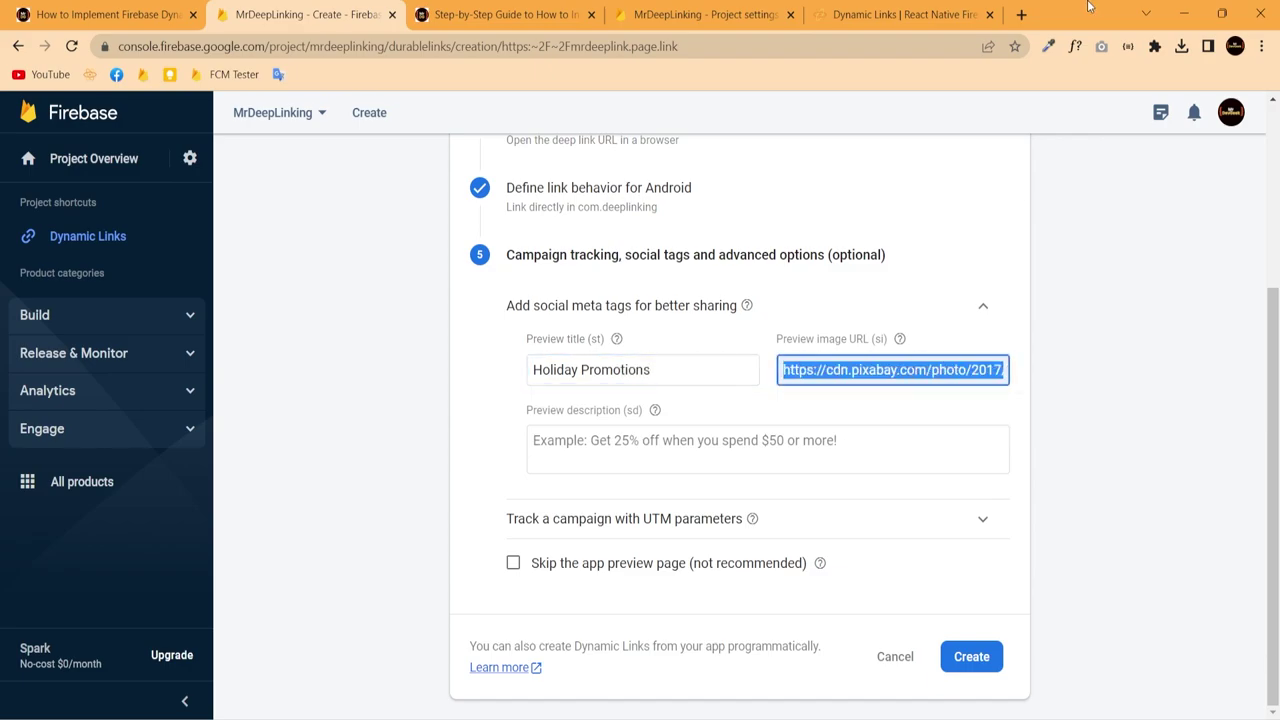
key("ctrl+c")
left_click(1021, 14)
key("ctrl+v")
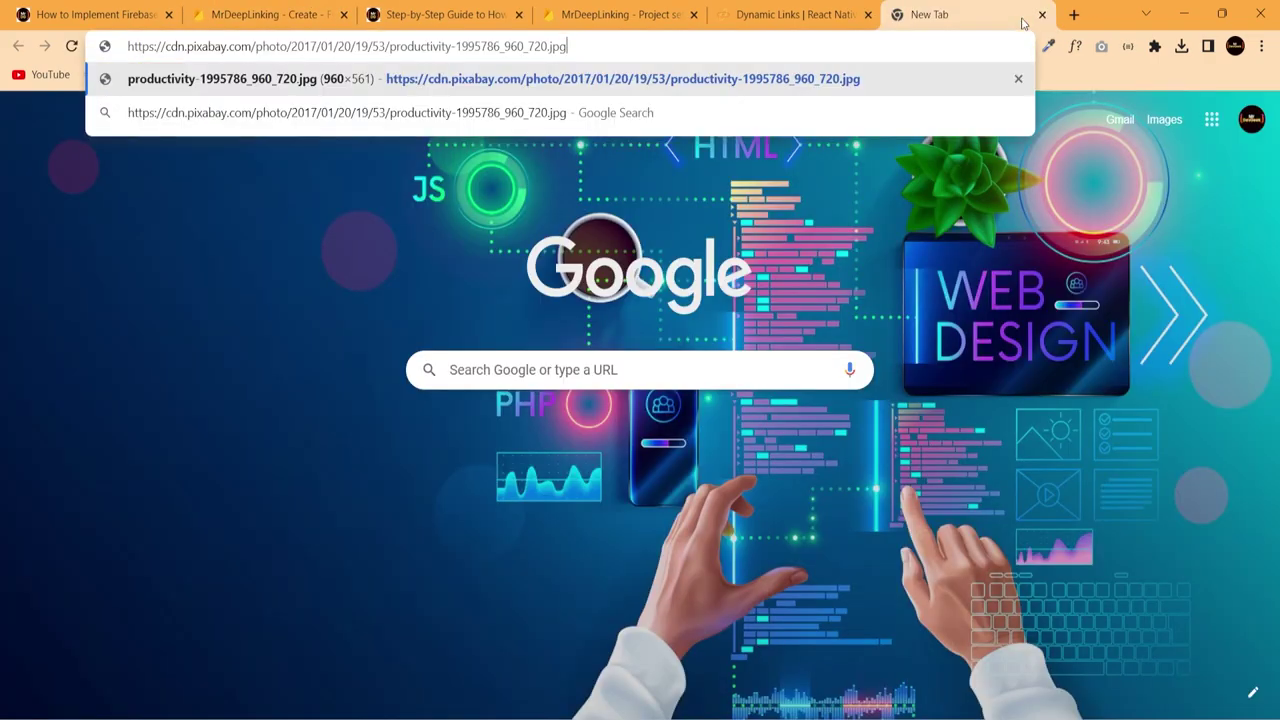
key("Return")
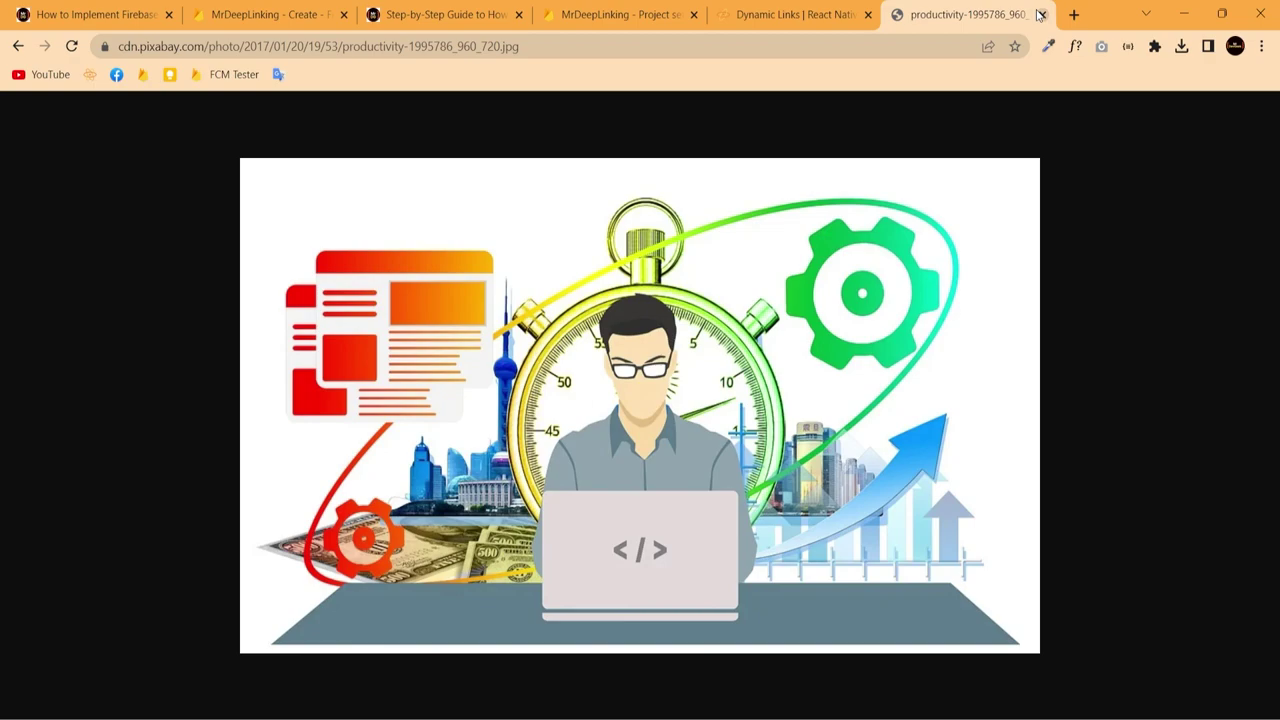
left_click(270, 15)
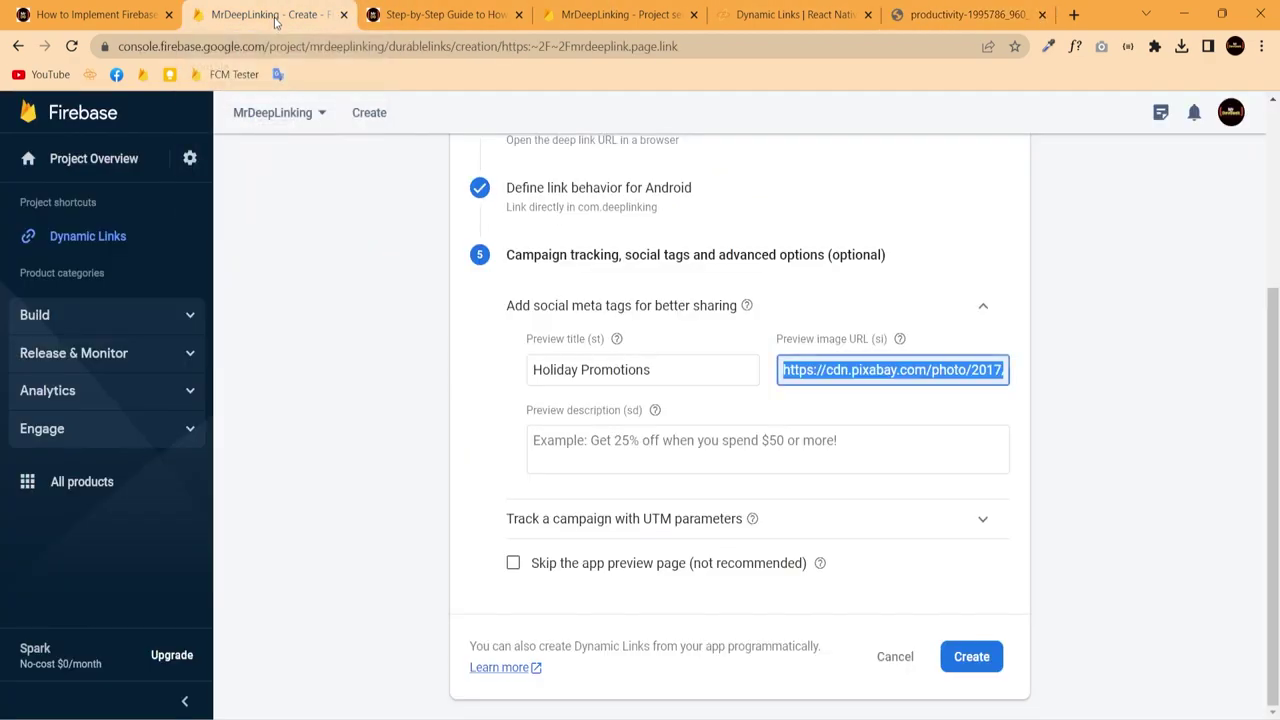
Step: Enter "Get 10% discount" as the preview description of the dynamic link's social meta tags
left_click(684, 446)
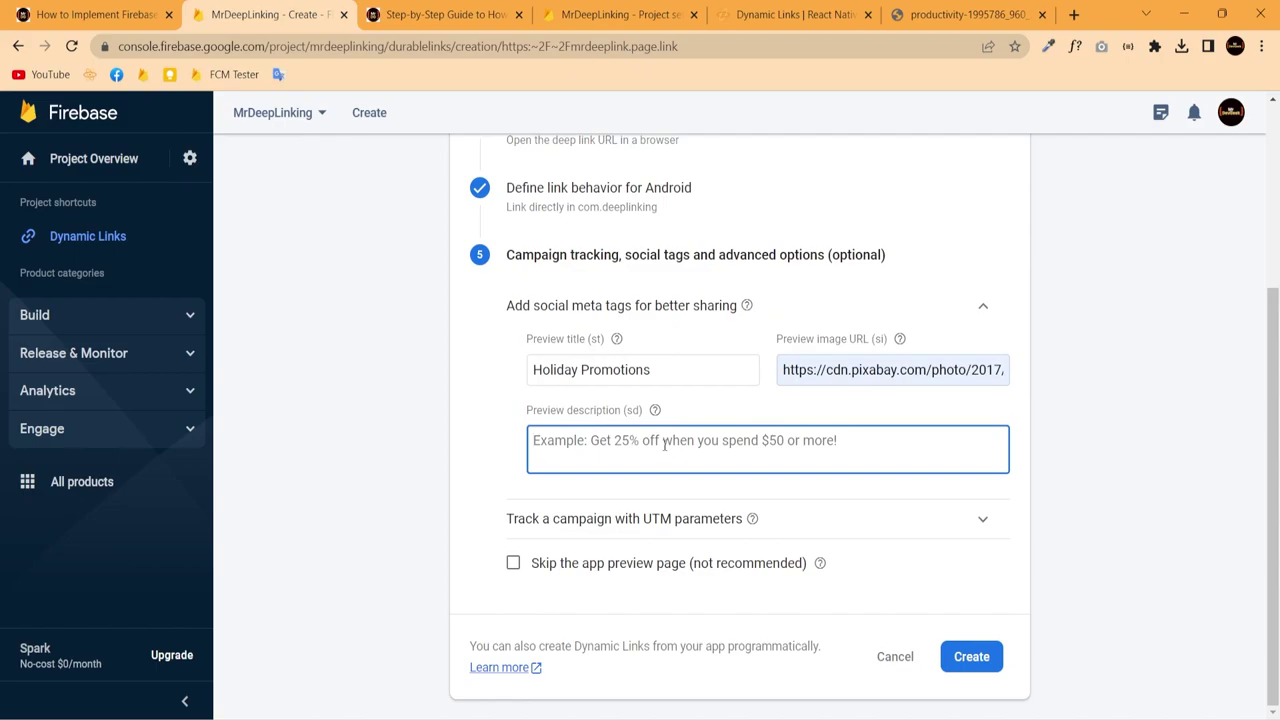
type("GE")
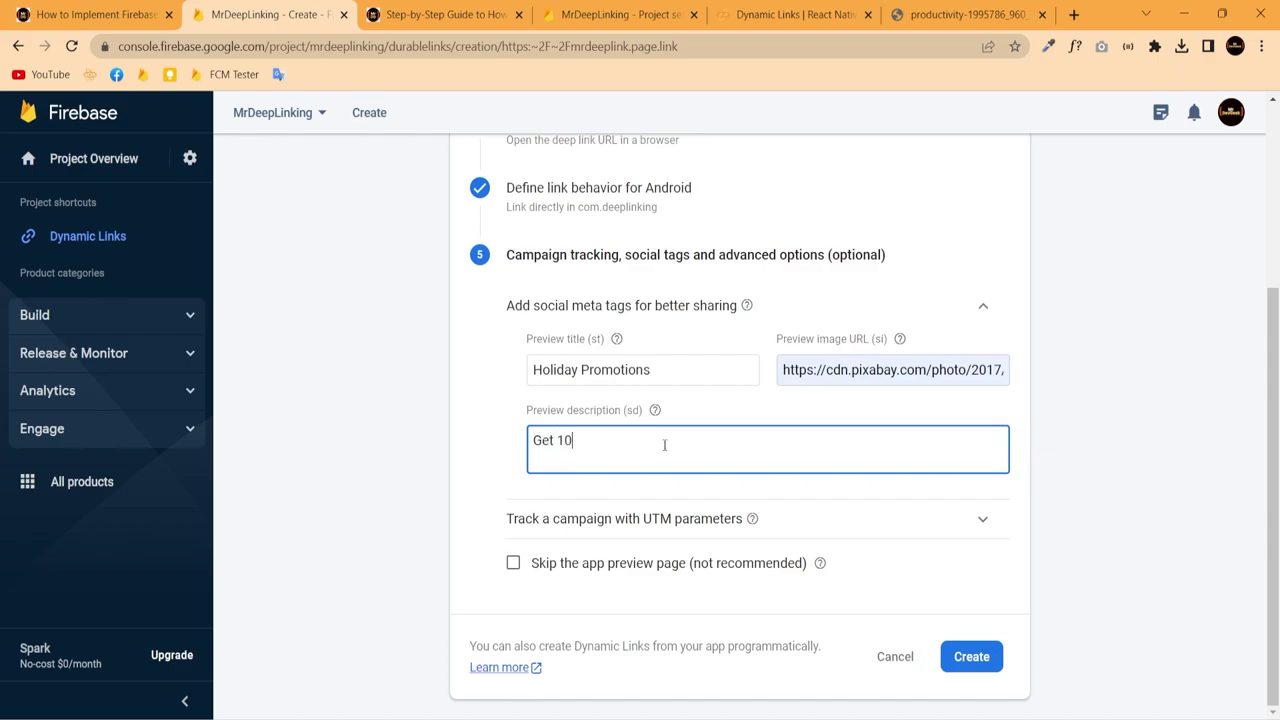
type("t 10% discao")
type("ou")
mouse_move(660, 413)
Step: Look up the example social media link preview in the mrdevgeek.com article, then return to the link creation form
left_click(95, 14)
left_click(491, 215)
scroll(557, 433, "down", 15)
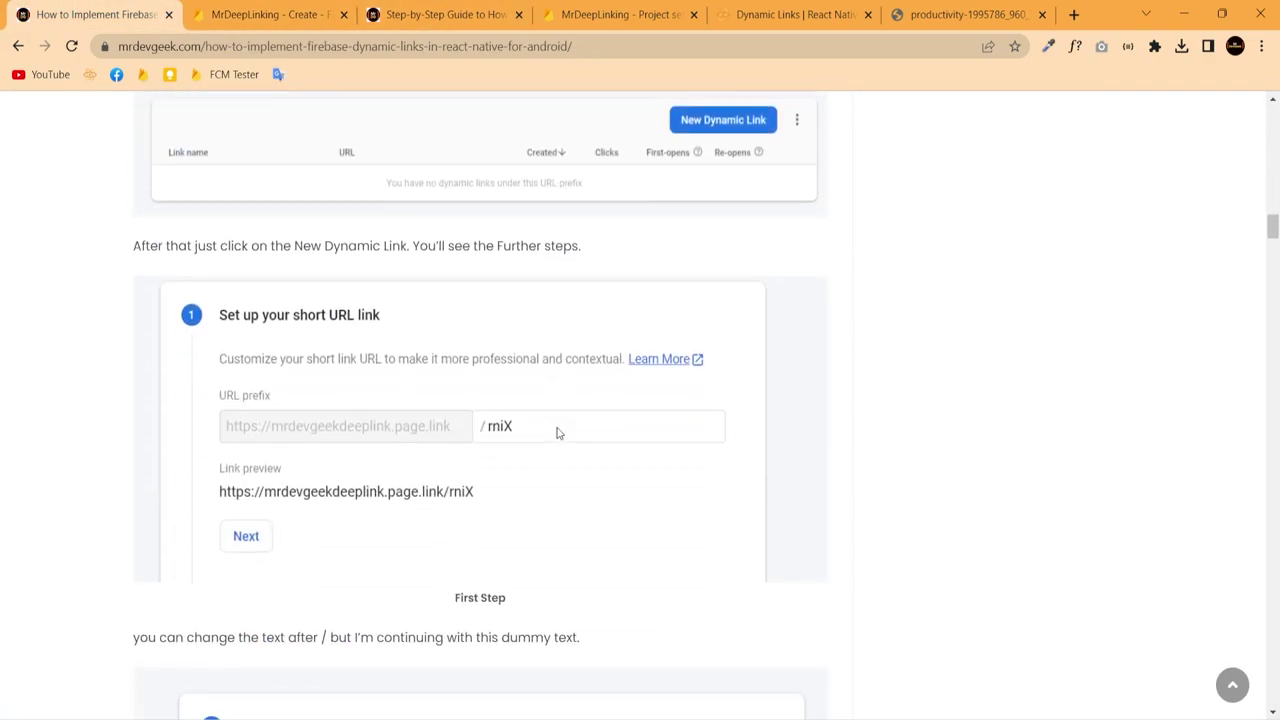
scroll(558, 433, "down", 20)
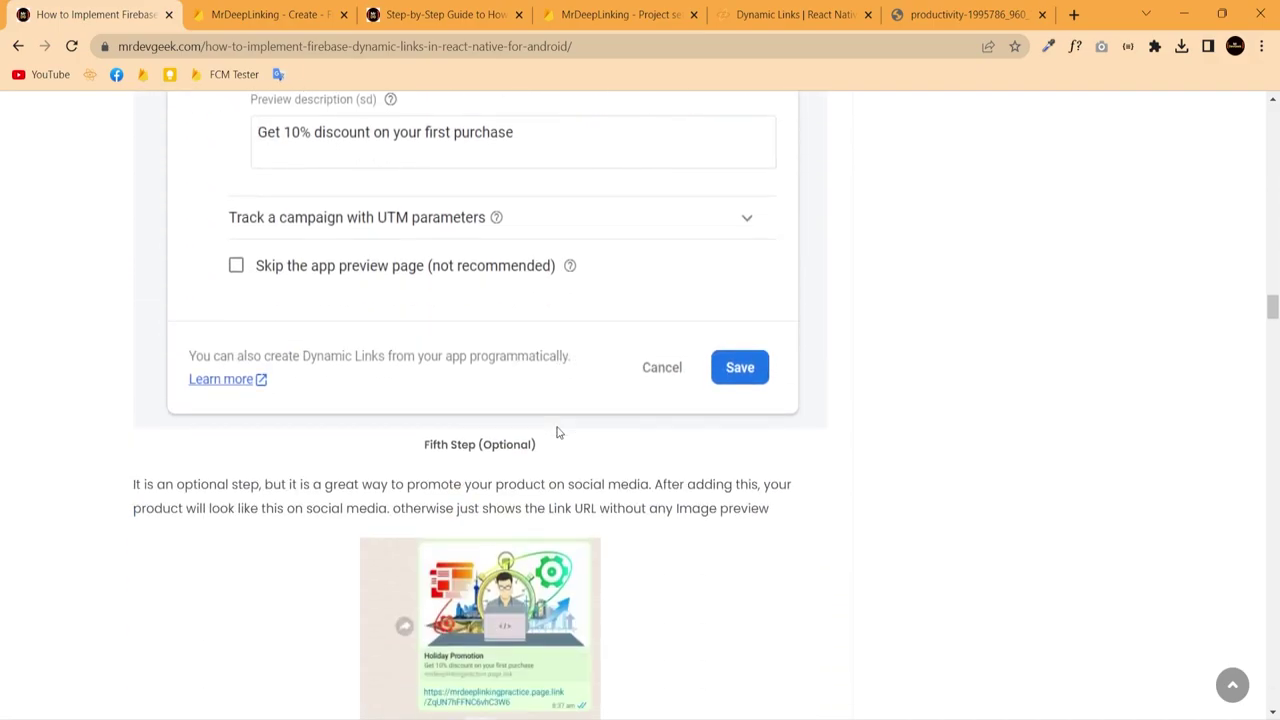
scroll(560, 433, "up", 2)
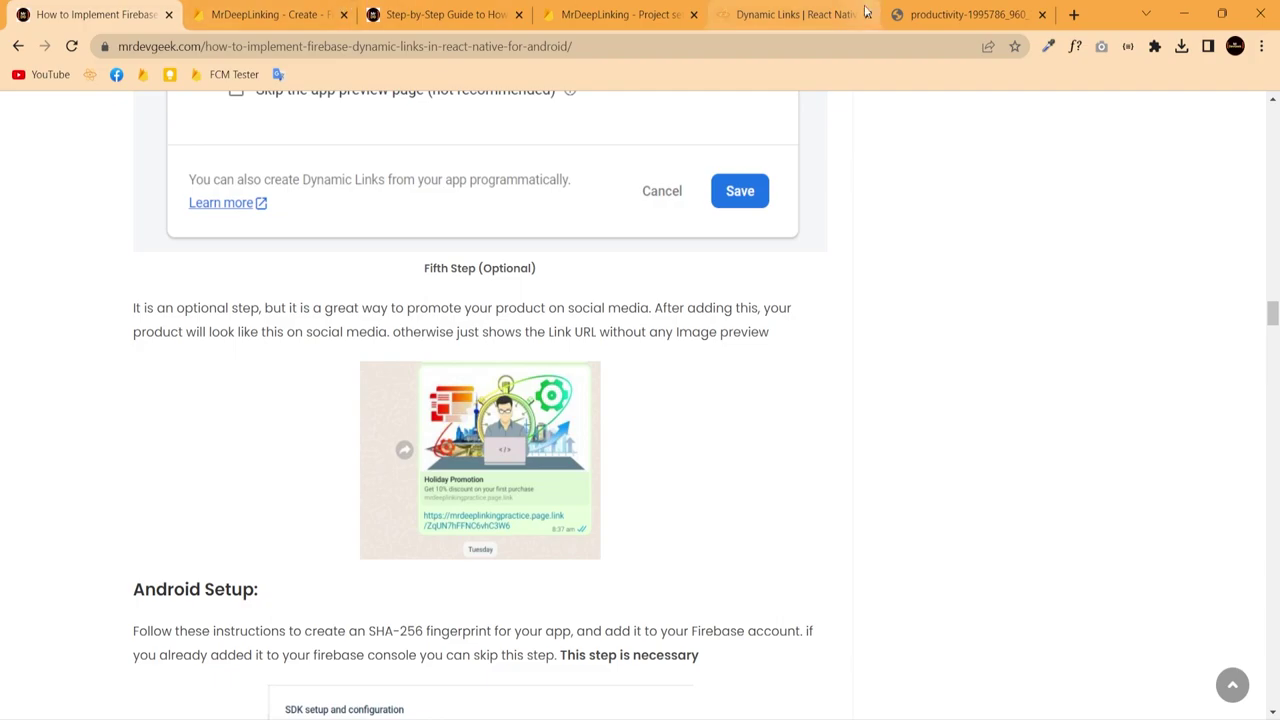
left_click(425, 17)
left_click(265, 14)
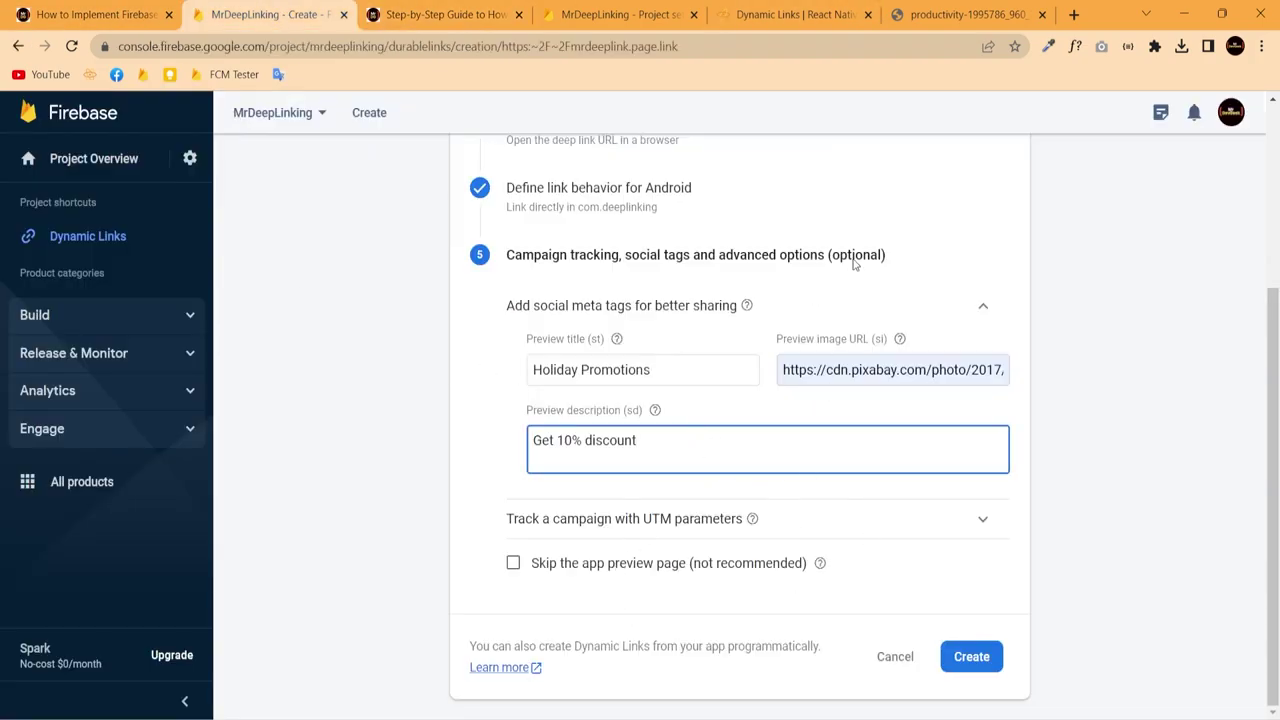
Step: Check the UTM campaign tracking options, leave them blank and create the dynamic link
left_click(849, 521)
scroll(586, 538, "down", 2)
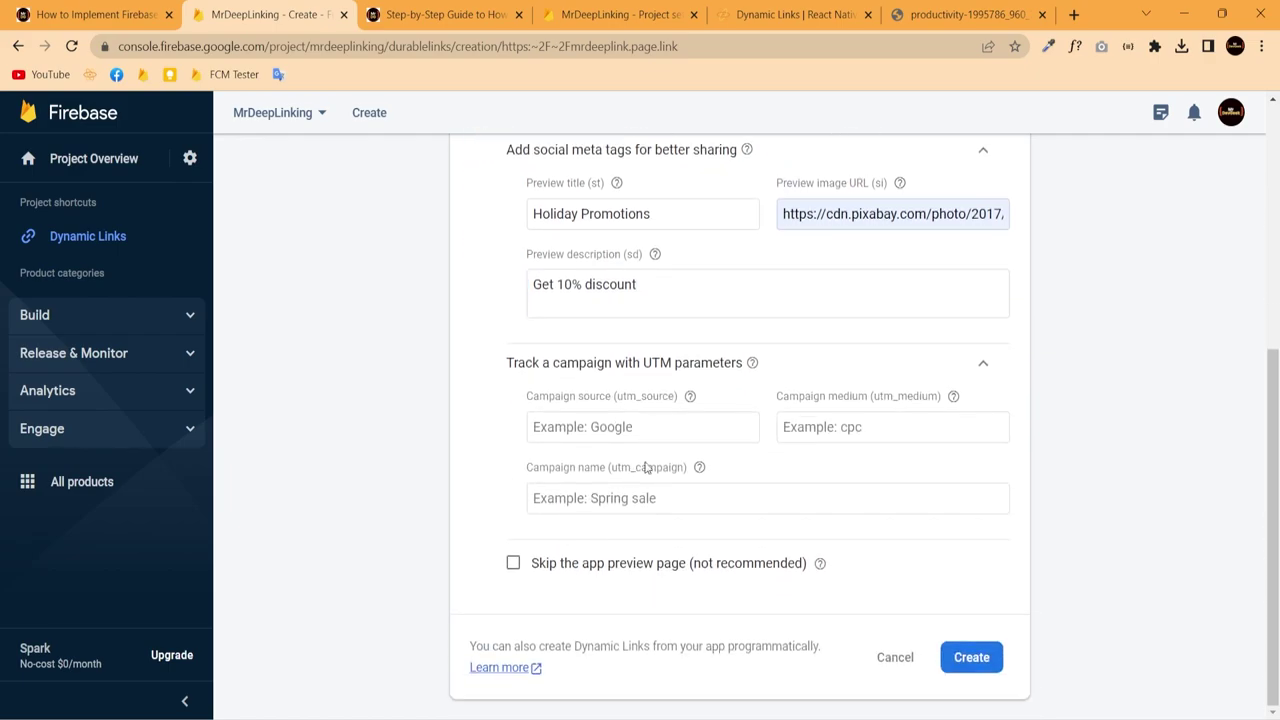
left_click(981, 367)
left_click(971, 657)
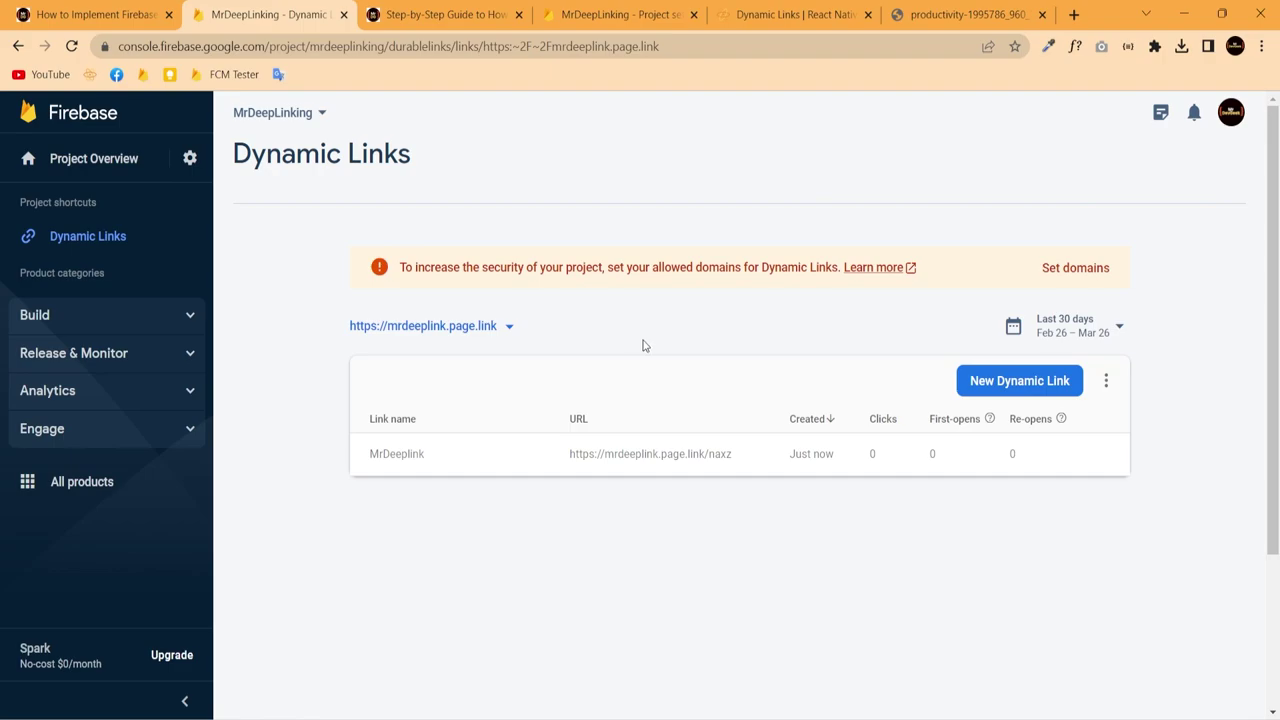
Step: Read the article's Android setup section on the SHA-256 fingerprint and its section on testing the link
left_click(136, 16)
scroll(749, 432, "down", 3)
scroll(749, 432, "down", 1)
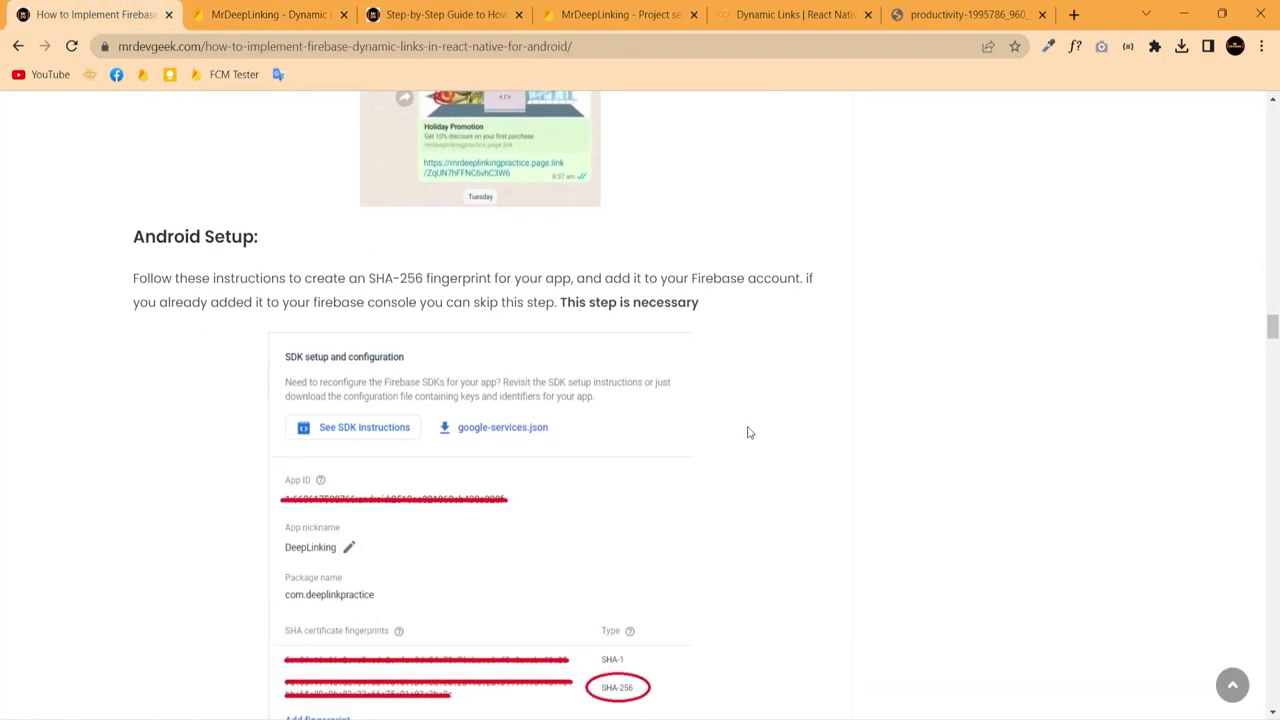
scroll(749, 414, "down", 1)
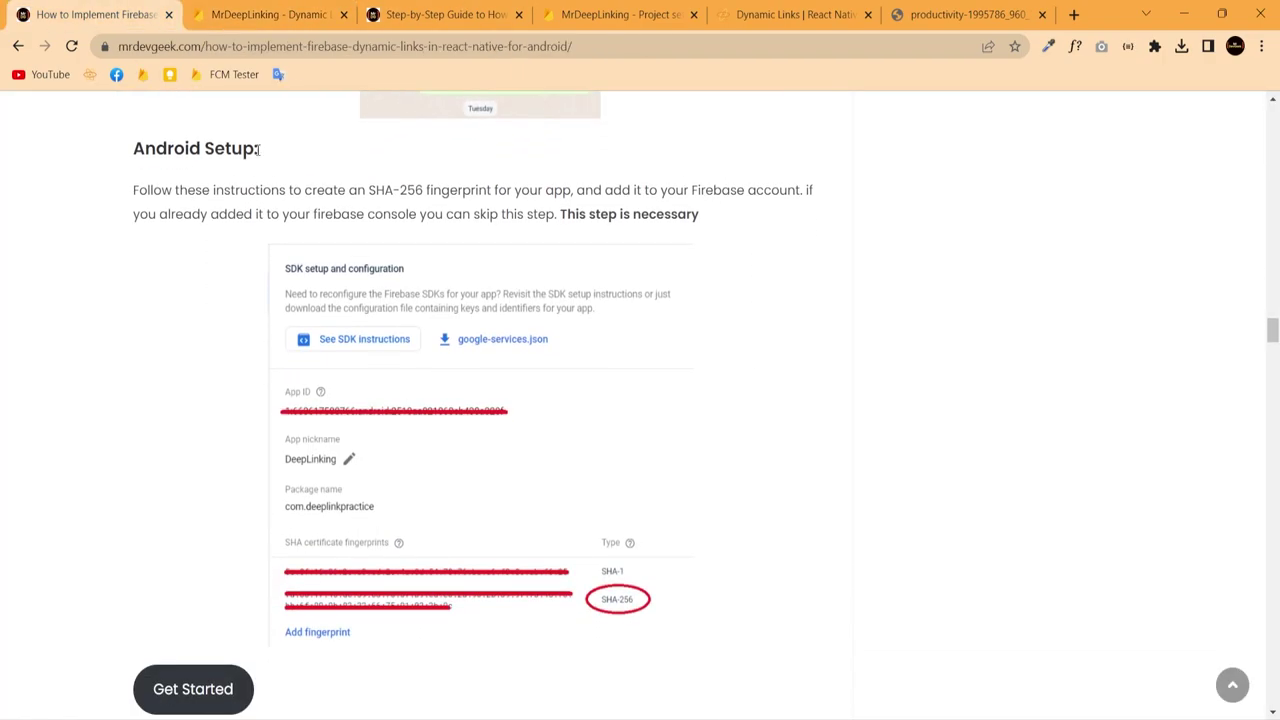
left_click_drag(285, 152, 119, 149)
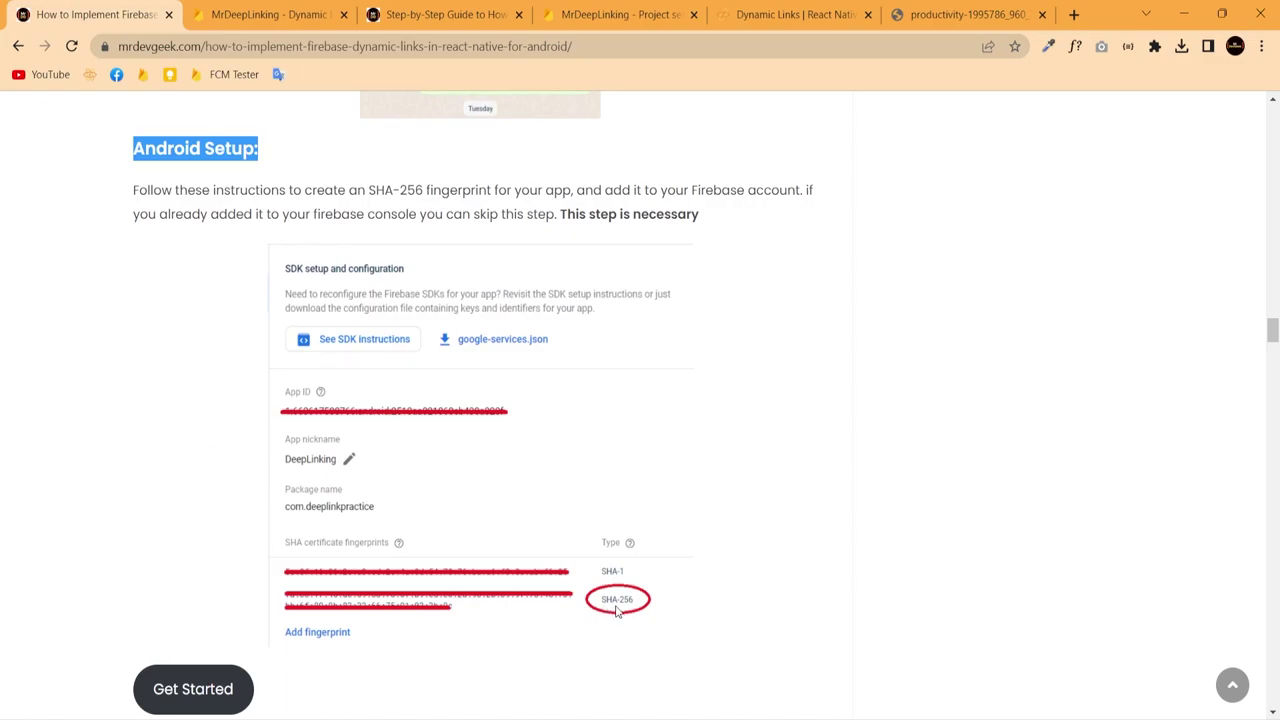
scroll(708, 452, "down", 6)
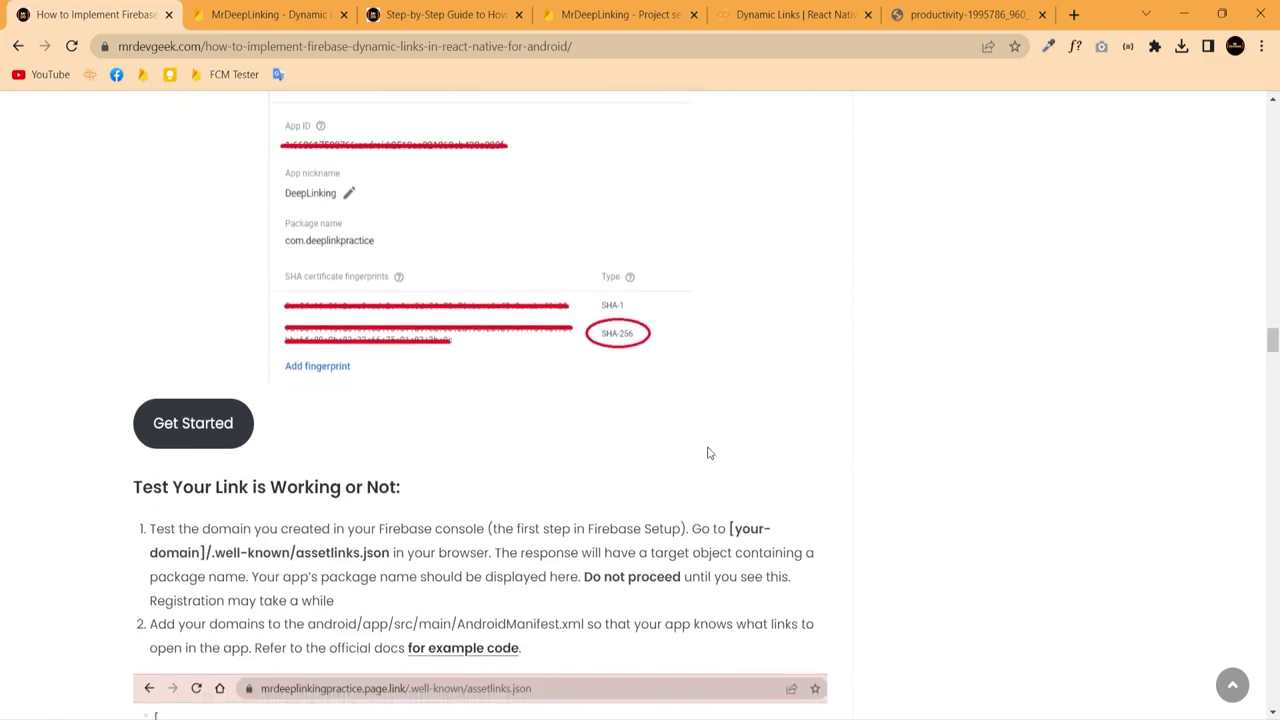
scroll(708, 452, "up", 1)
left_click_drag(134, 223, 501, 226)
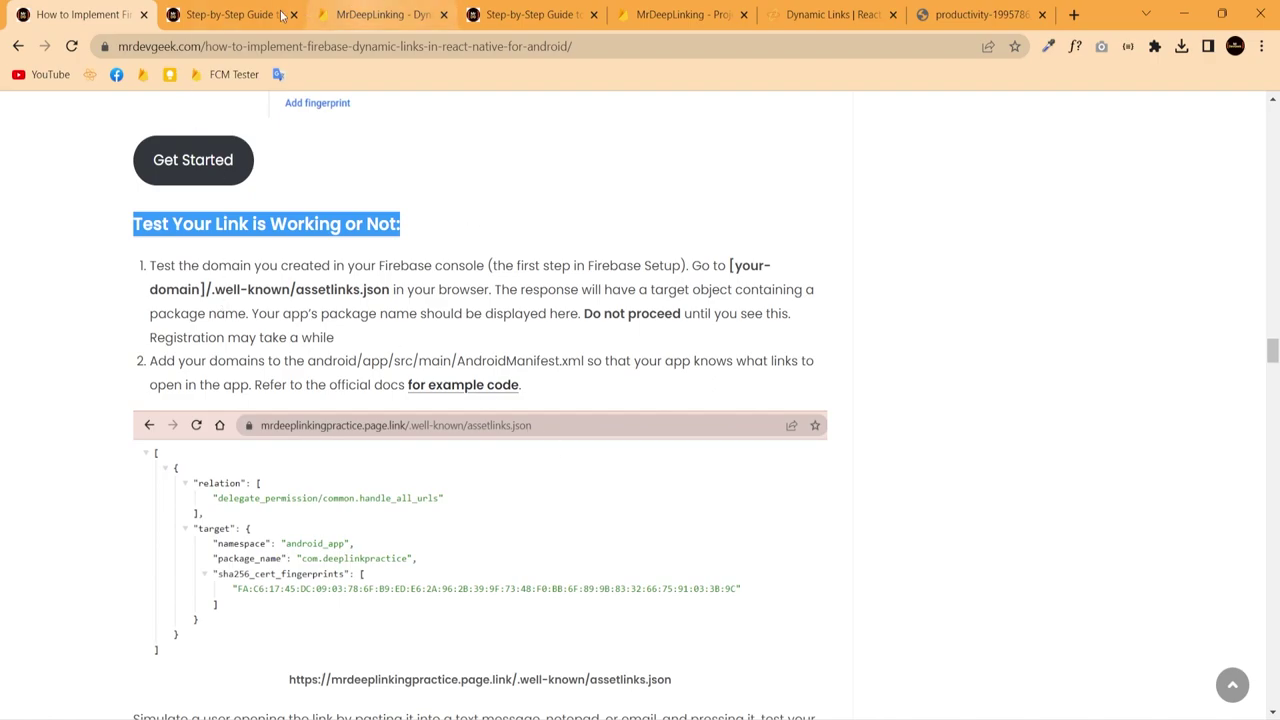
left_click(382, 14)
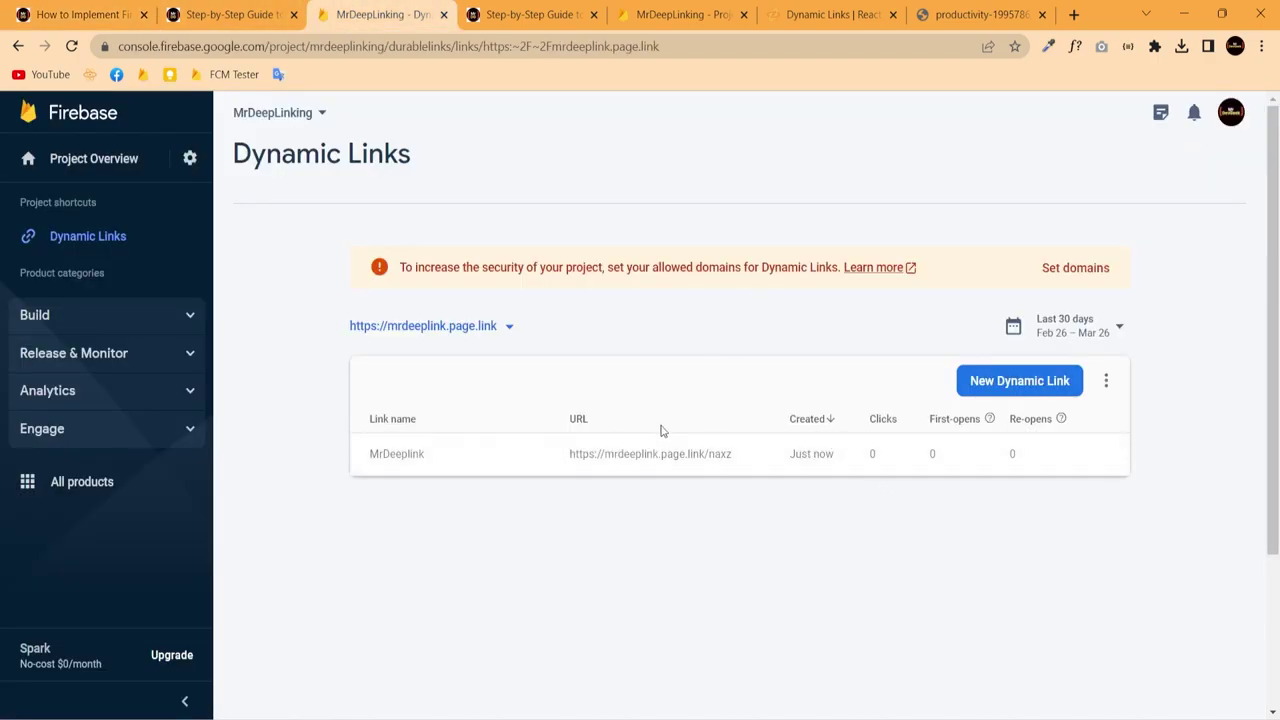
left_click(746, 453)
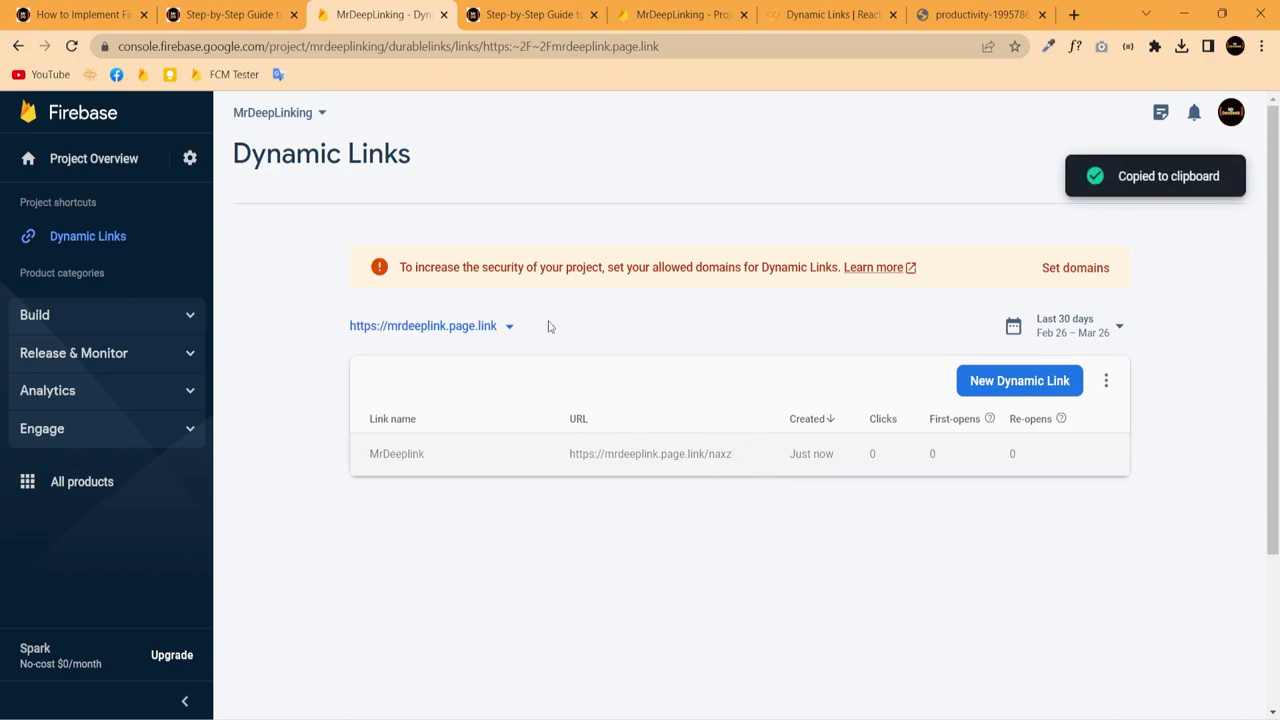
left_click(1073, 14)
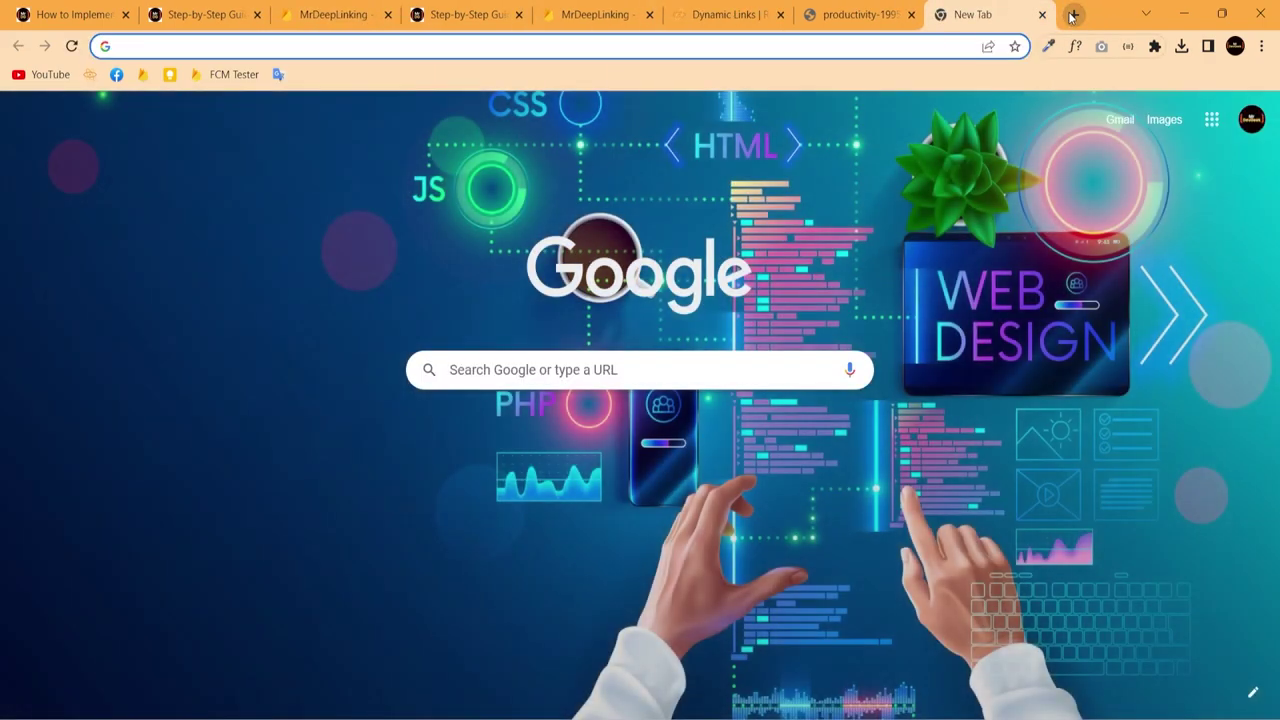
key("ctrl+v")
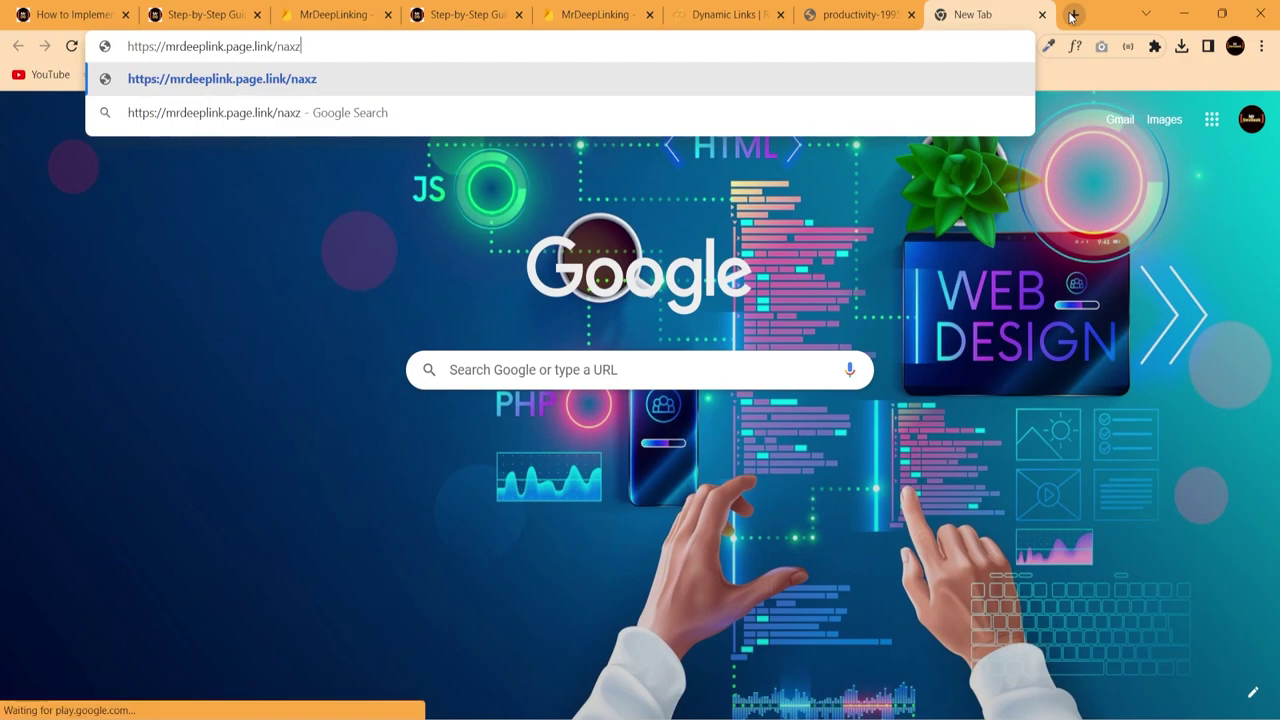
key("BackSpace")
key("BackSpace")
key("BackSpace")
key("BackSpace")
key("BackSpace")
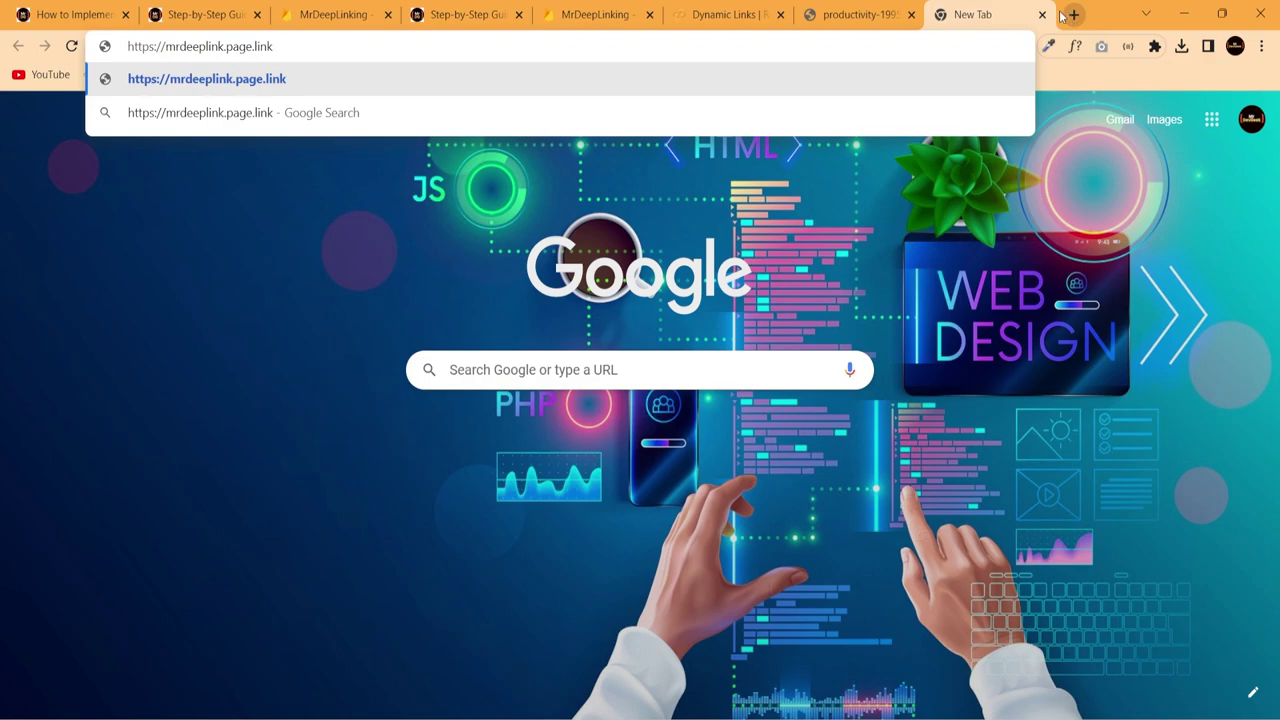
Step: Append /.well-known/assetlinks.json, copied from the article, to the mrdeeplink.page.link address and load it
left_click(55, 15)
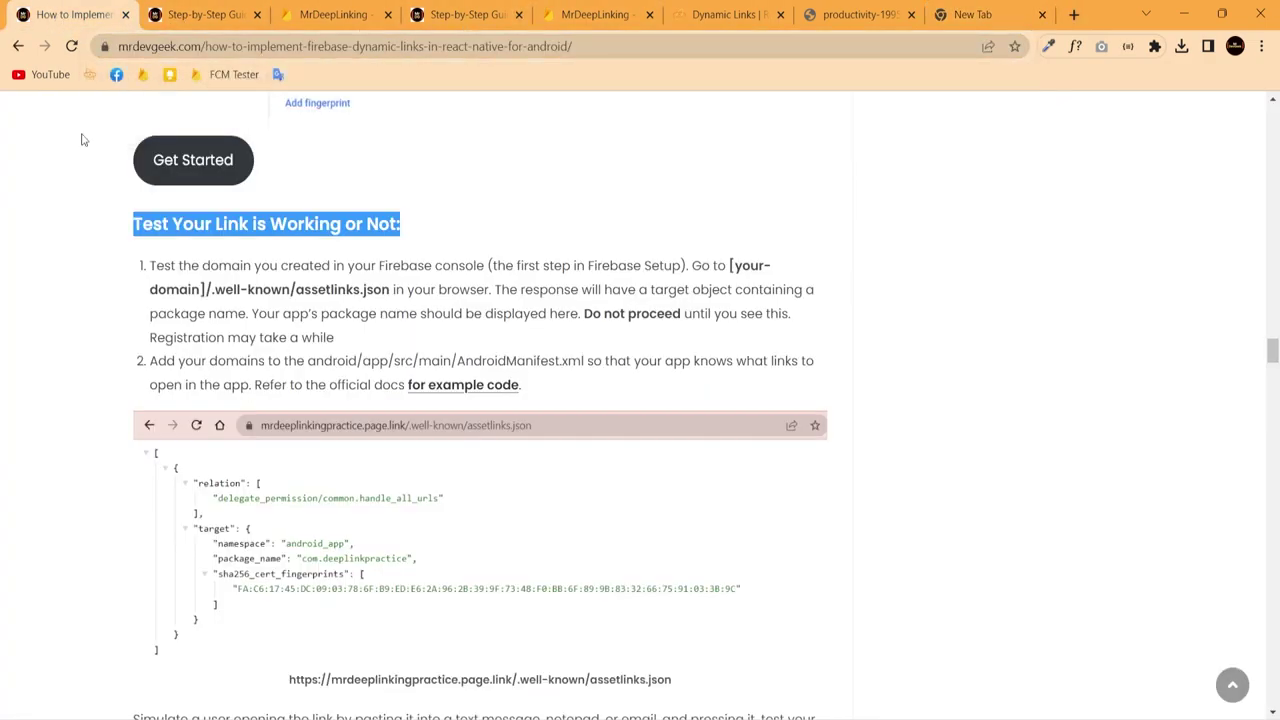
scroll(204, 248, "down", 1)
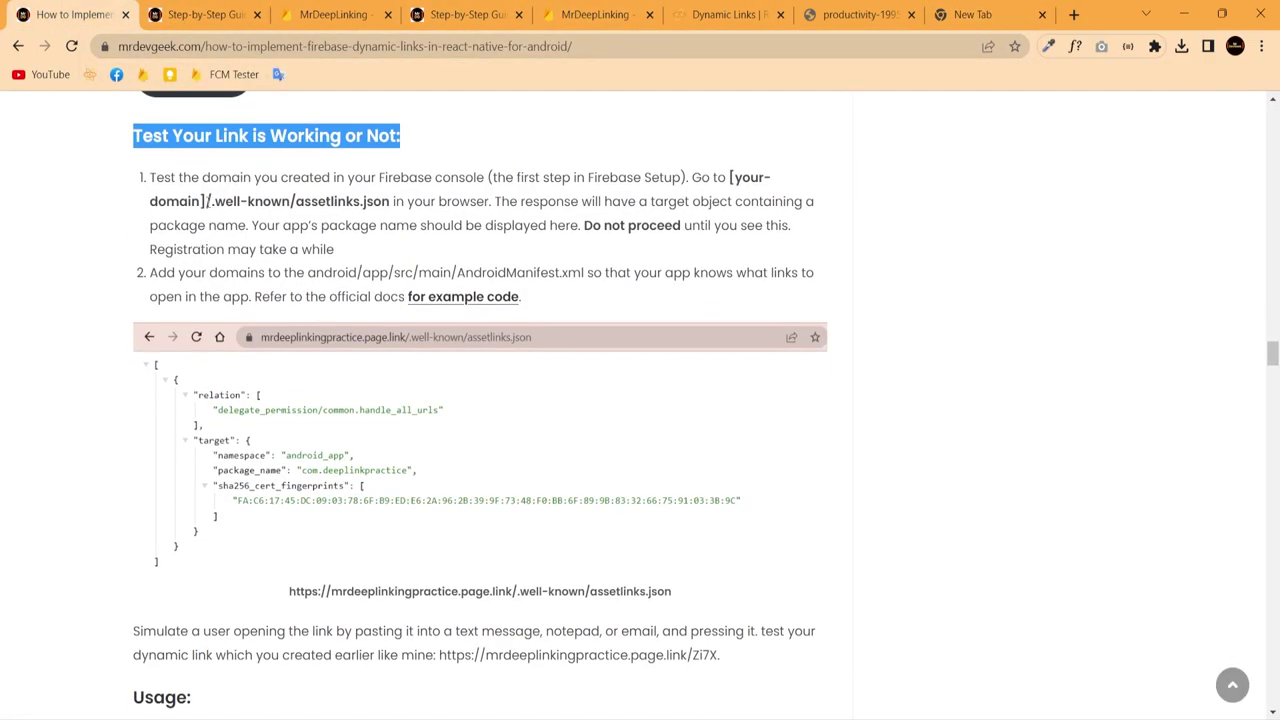
left_click_drag(207, 201, 390, 202)
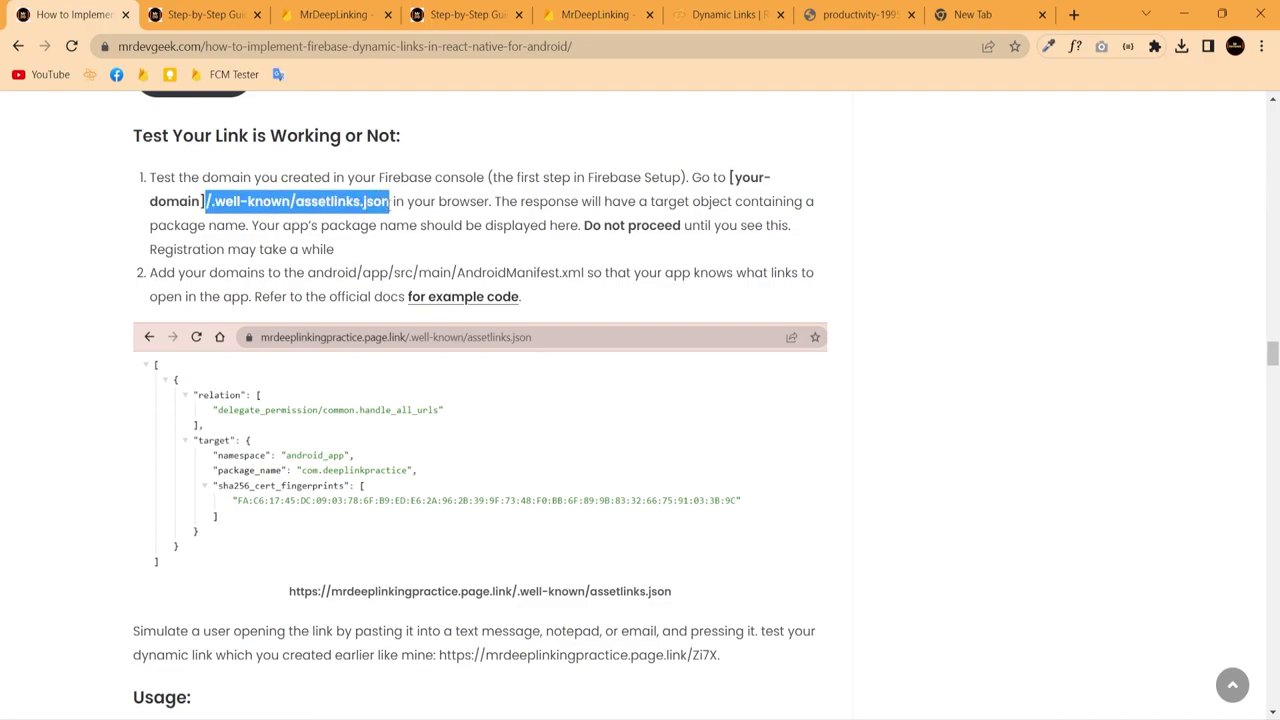
left_click(968, 14)
left_click(361, 46)
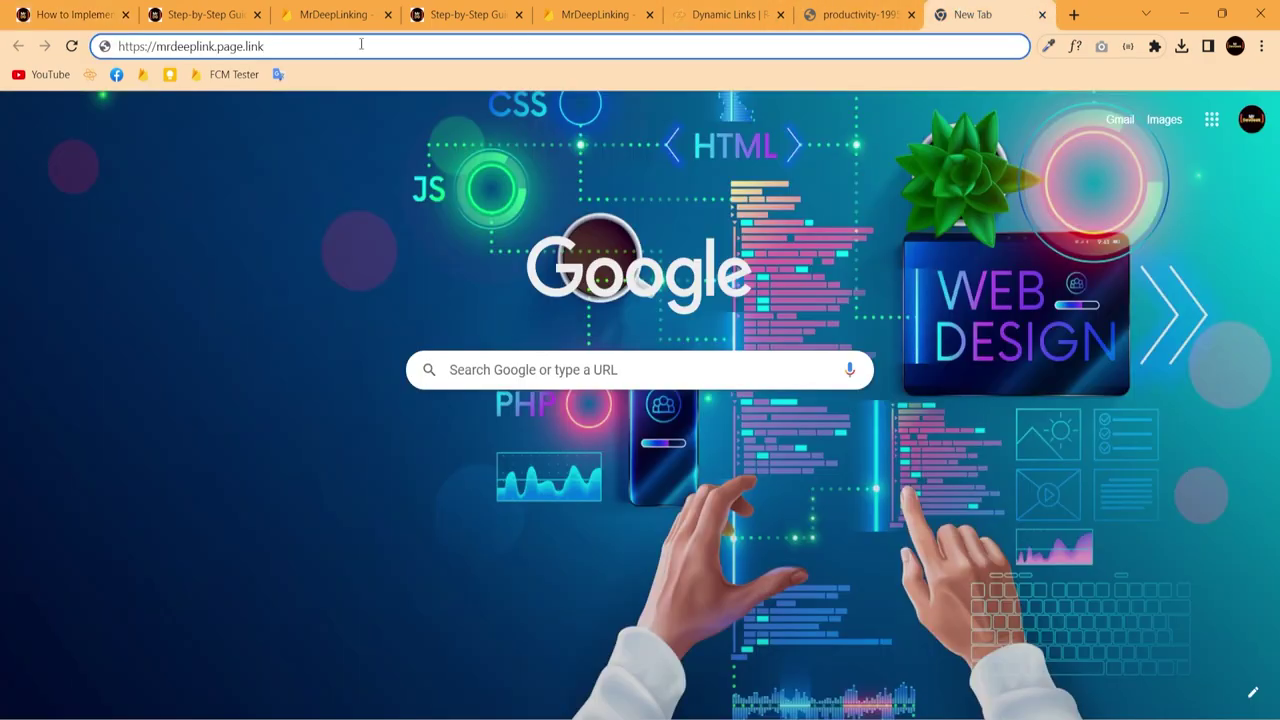
key("ctrl+v")
key("Return")
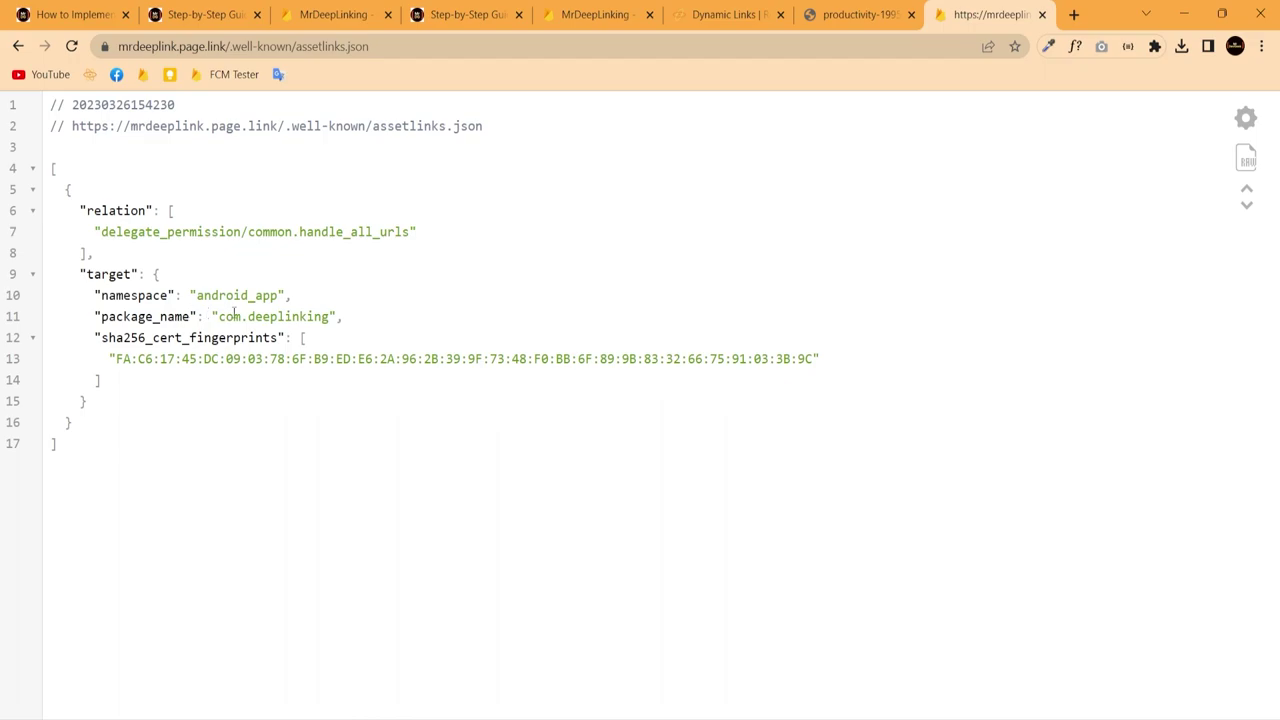
Step: Check the package name and SHA-256 certificate fingerprint in the assetlinks.json response, then return to the article
left_click_drag(214, 317, 329, 317)
left_click_drag(113, 359, 792, 359)
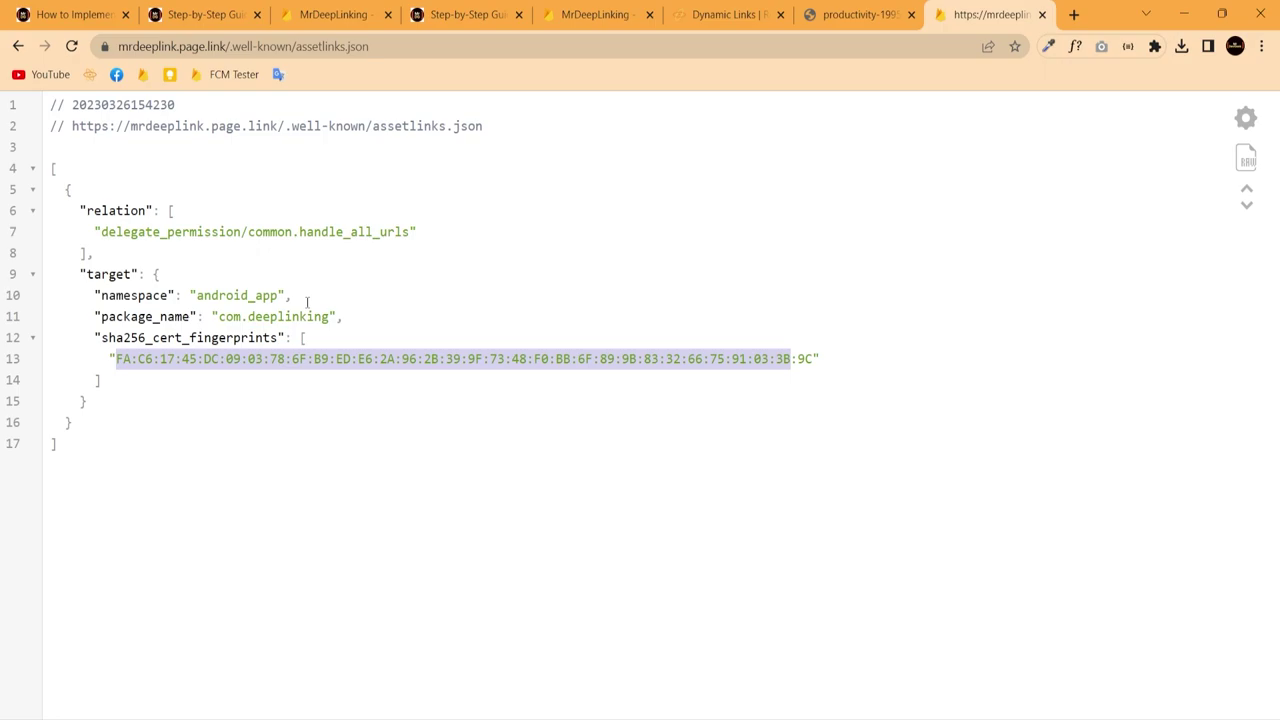
key("ctrl+1")
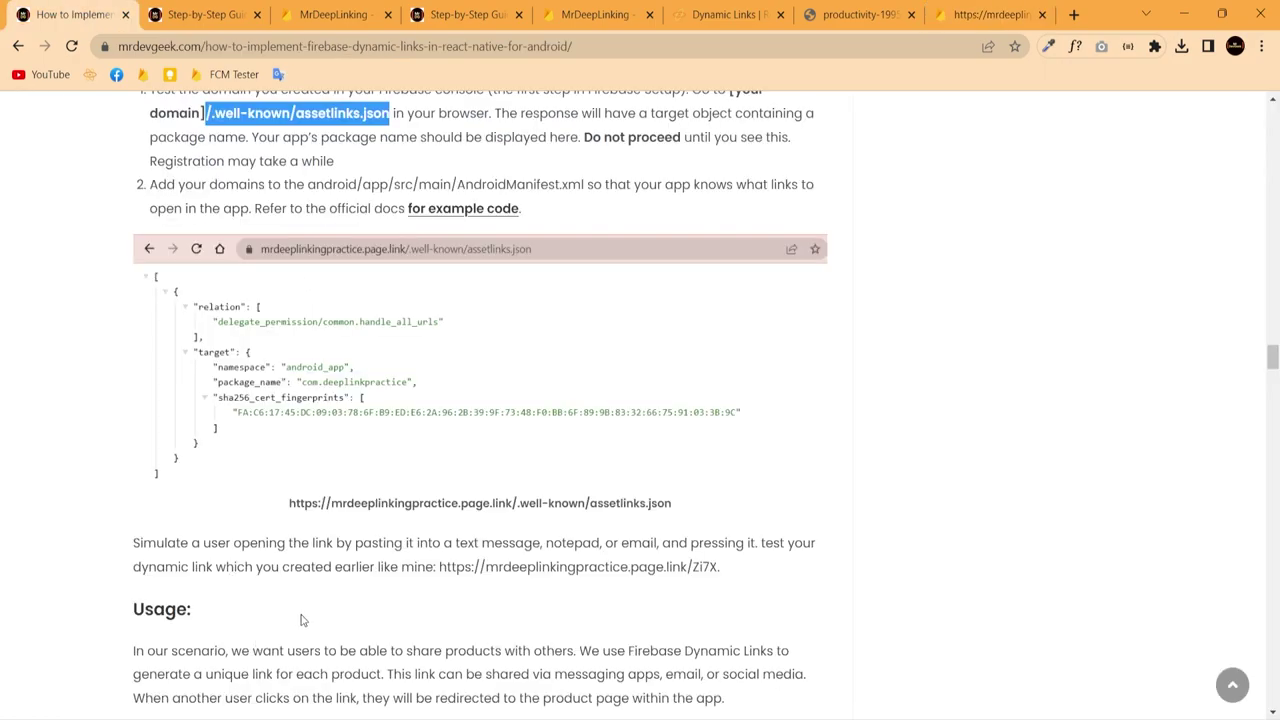
key("alt+Tab")
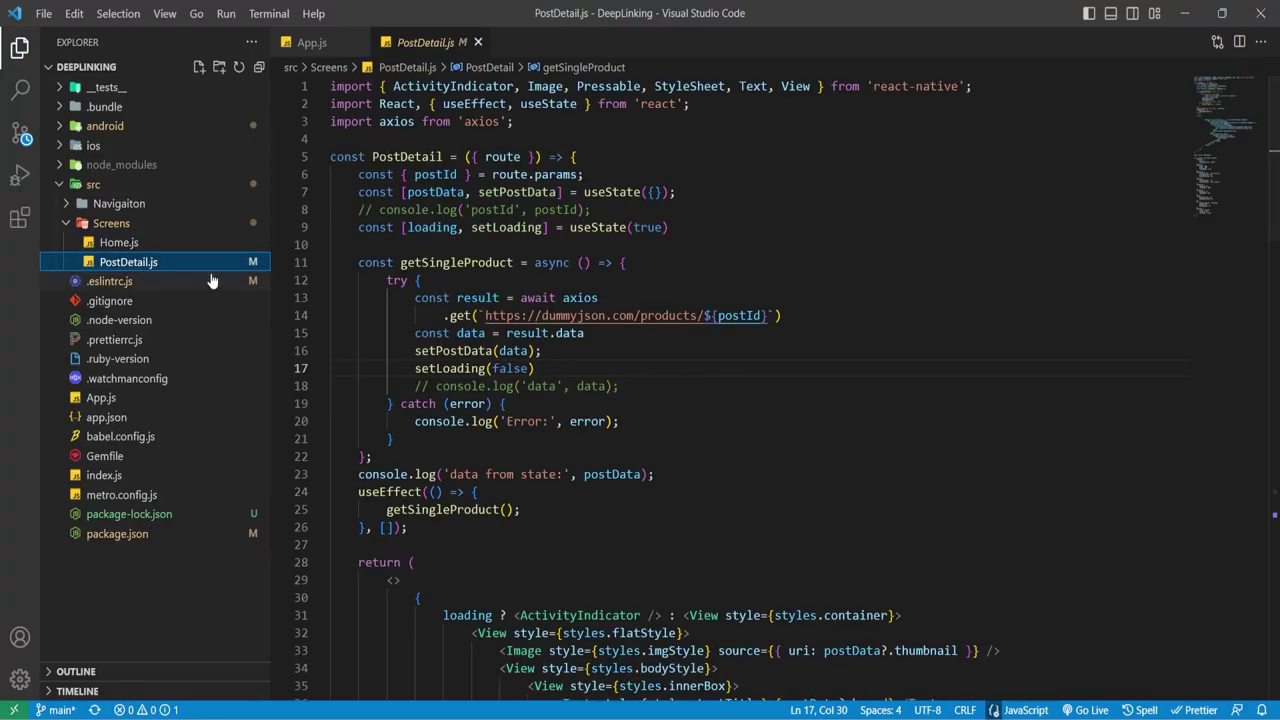
left_click(20, 48)
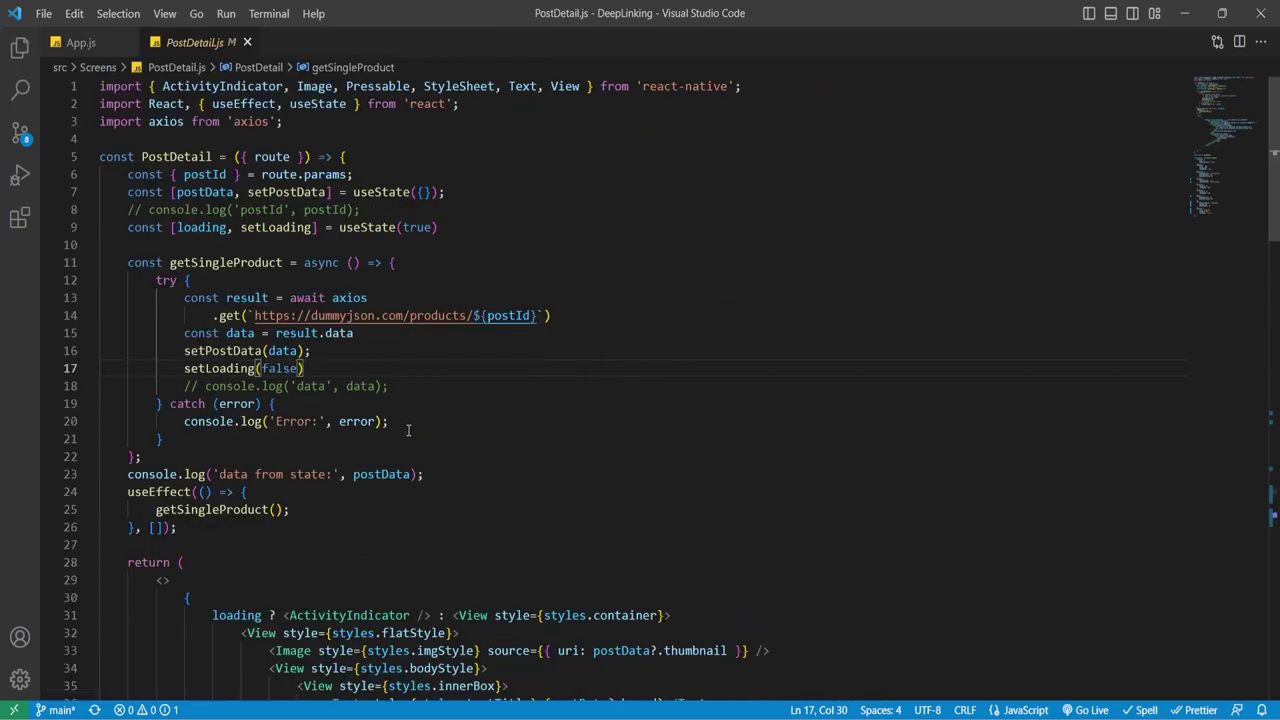
left_click(394, 121)
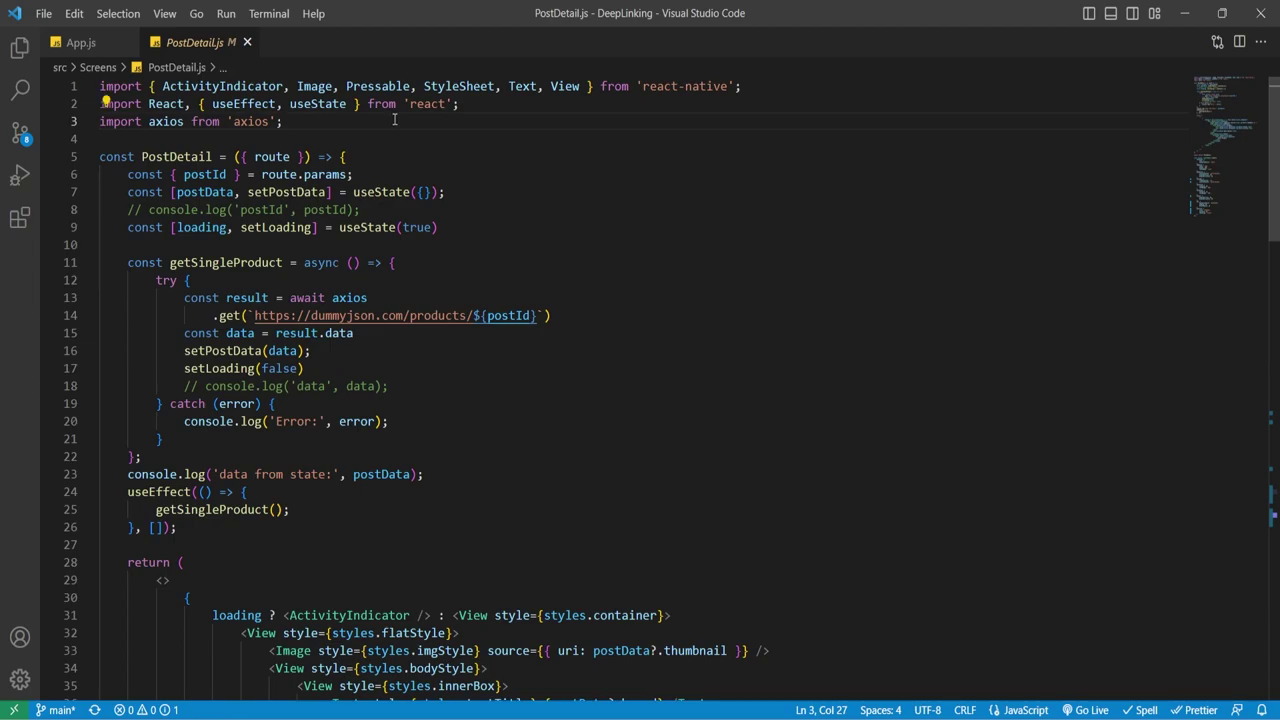
key("Return")
type("import dynamicLinks from \"@react-native-firebase/dynamic-links\"")
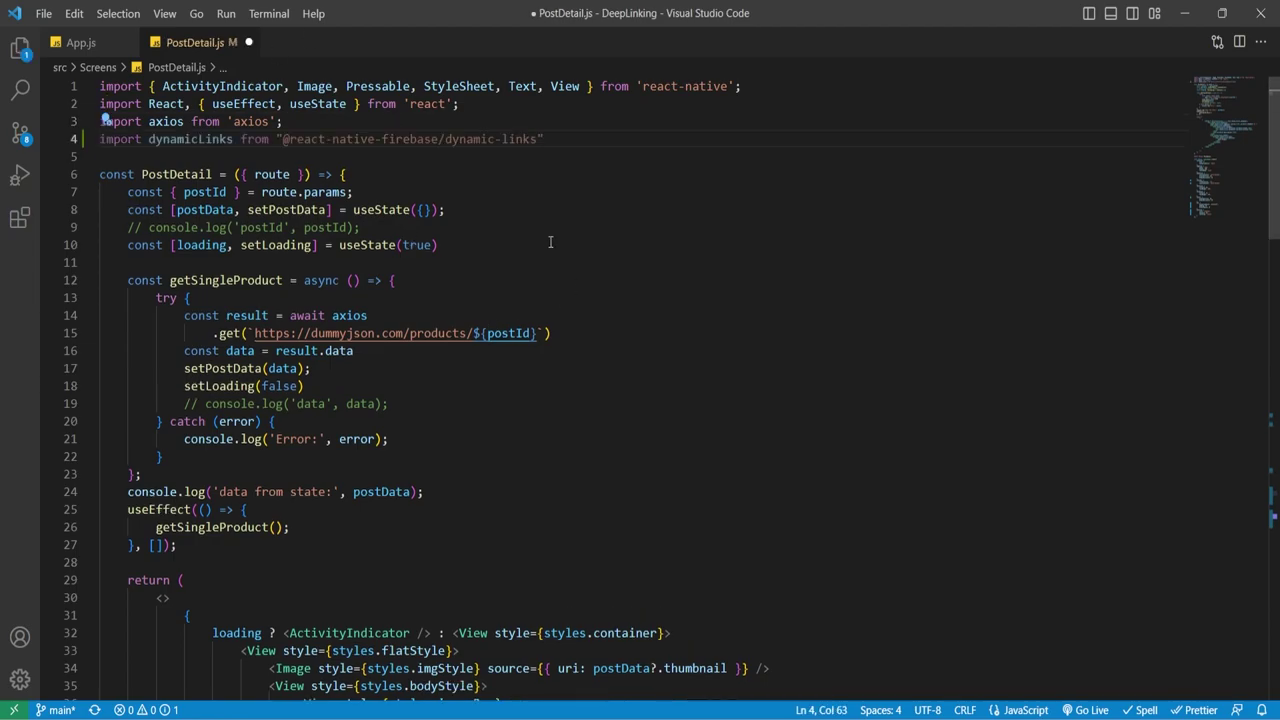
Step: Add a generateLink arrow function below the useEffect in PostDetail and start a try statement inside it
scroll(549, 242, "down", 1)
left_click(256, 487)
key("Return")
key("Return")
type("const gener")
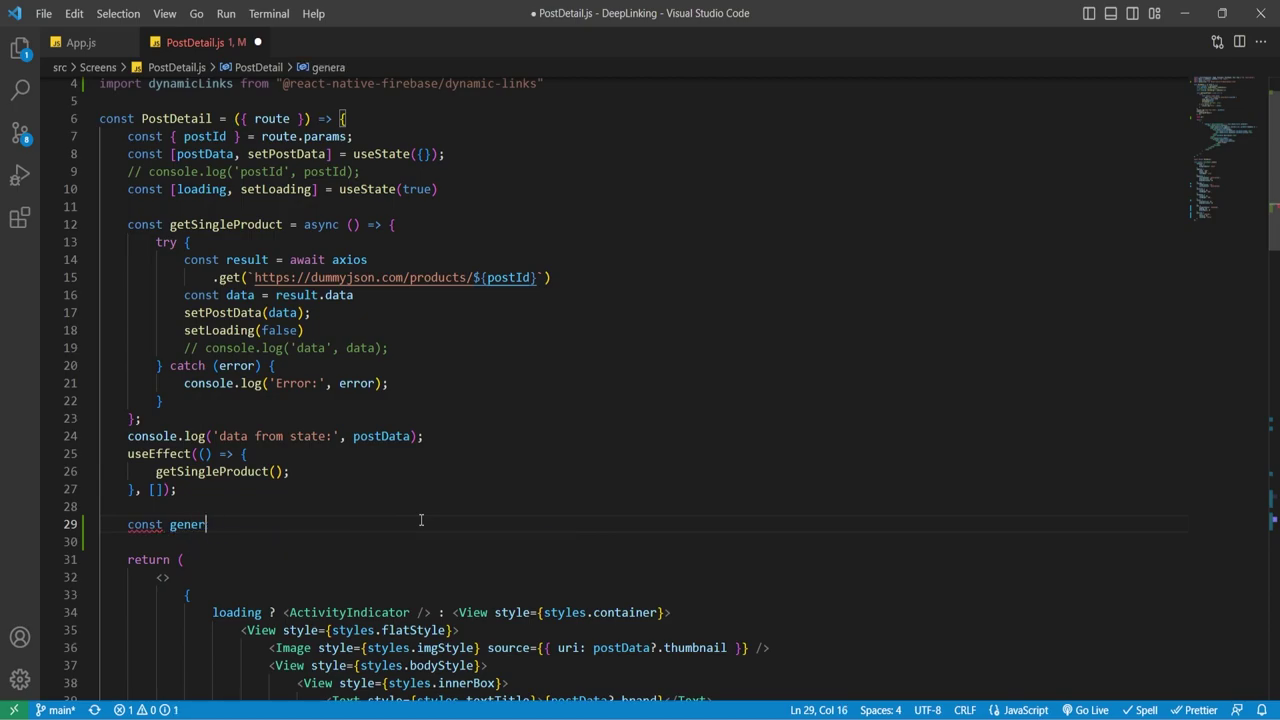
type("ateLink = ()=>{")
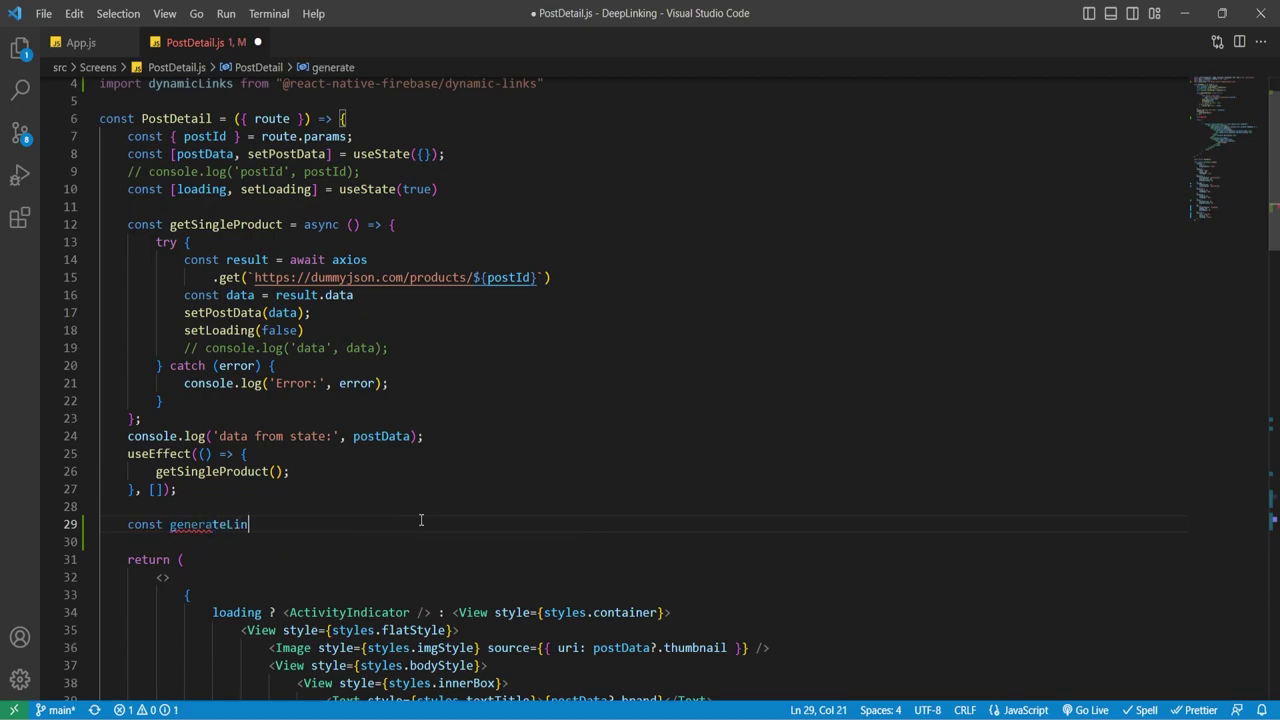
key("Return")
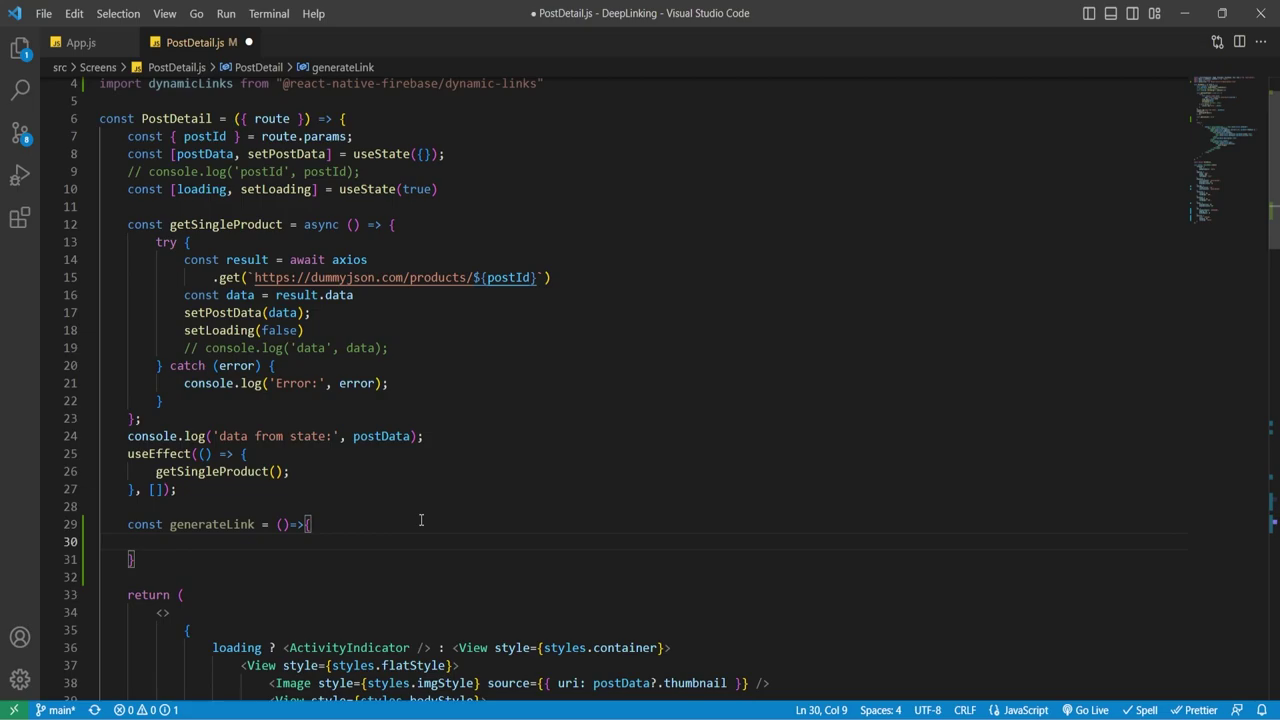
type("try")
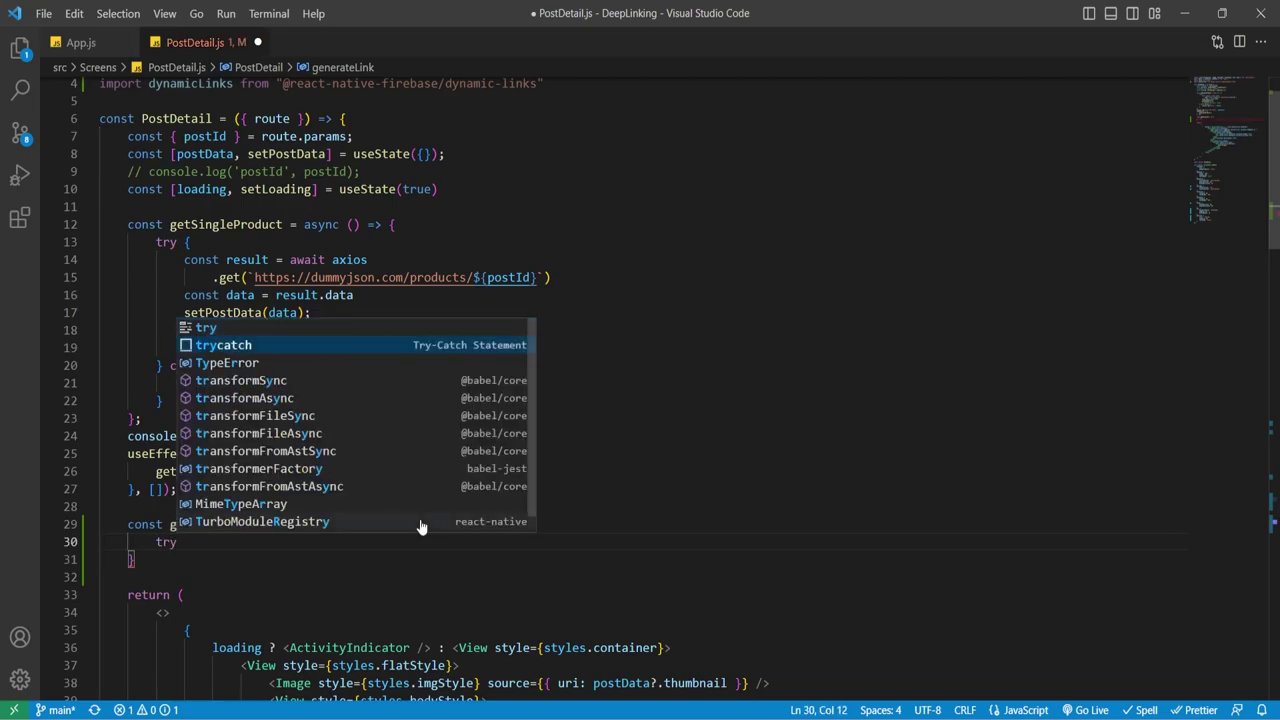